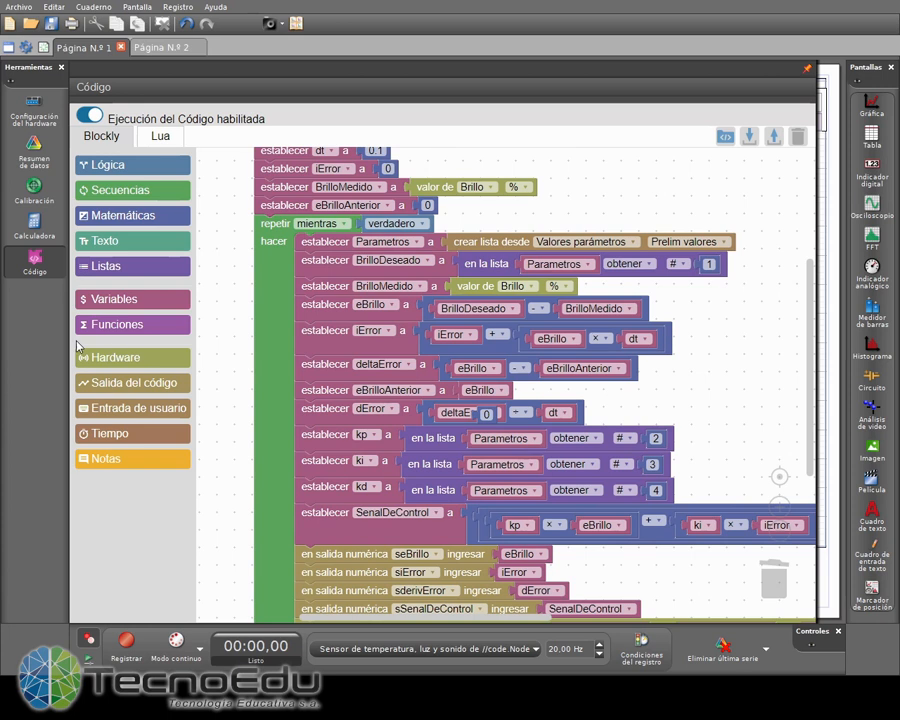
- Delete the dError_alisado calculation from the calculator and return to the code tool
left_click(32, 233)
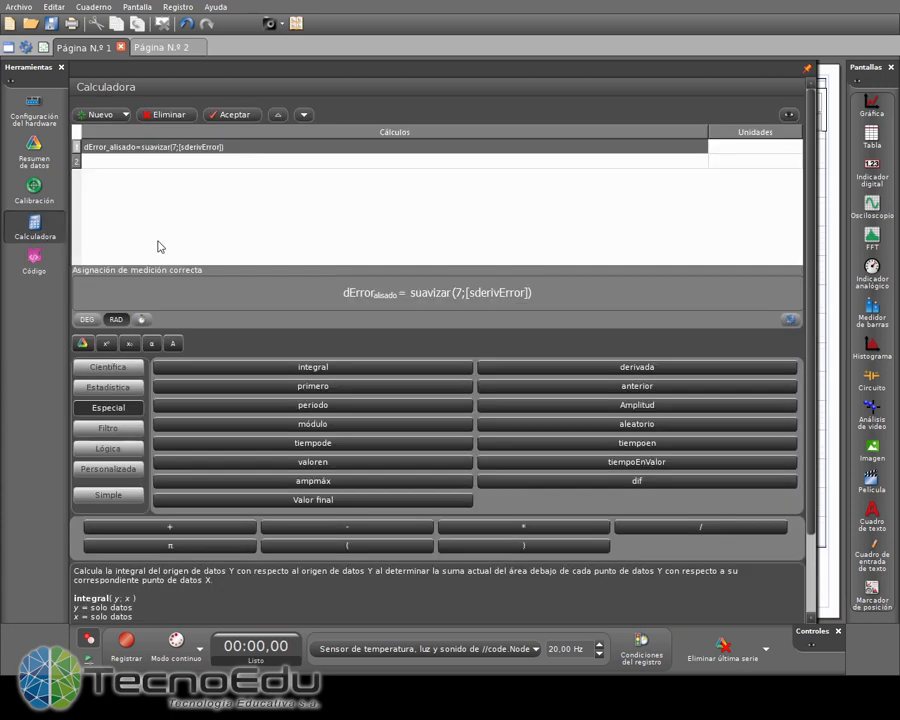
left_click(168, 116)
left_click(34, 262)
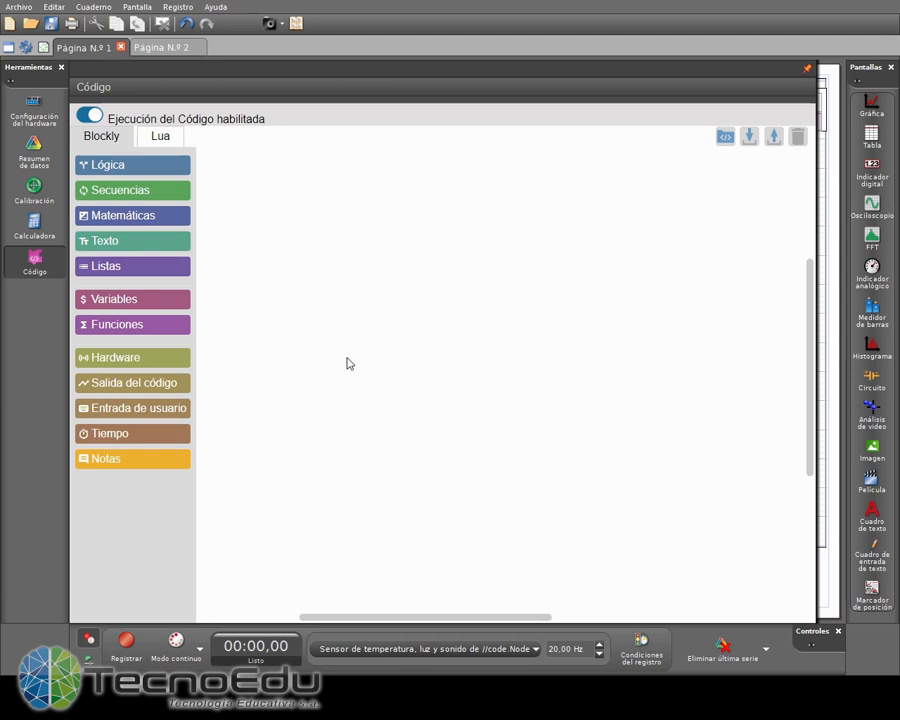
- Reopen the code tool and switch from the Lua view back to the Blockly program
left_click(31, 268)
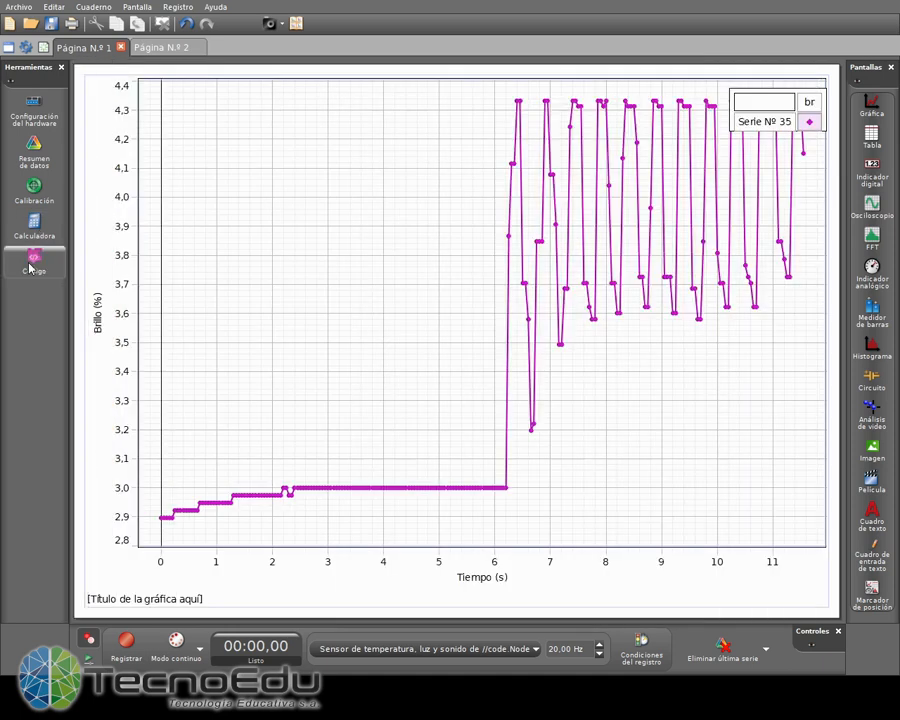
left_click(40, 266)
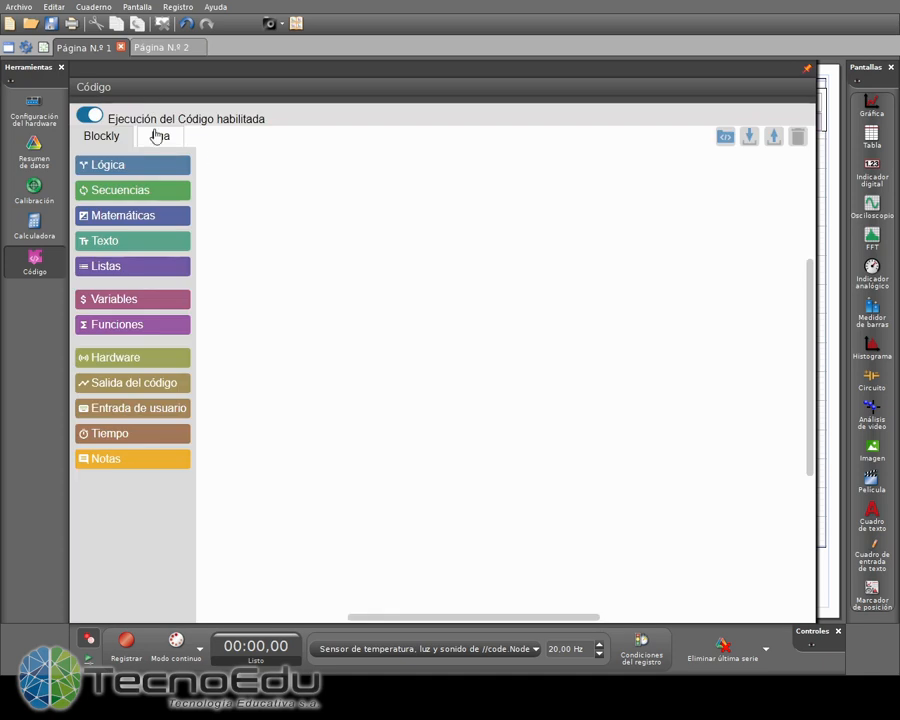
left_click(157, 136)
left_click(112, 138)
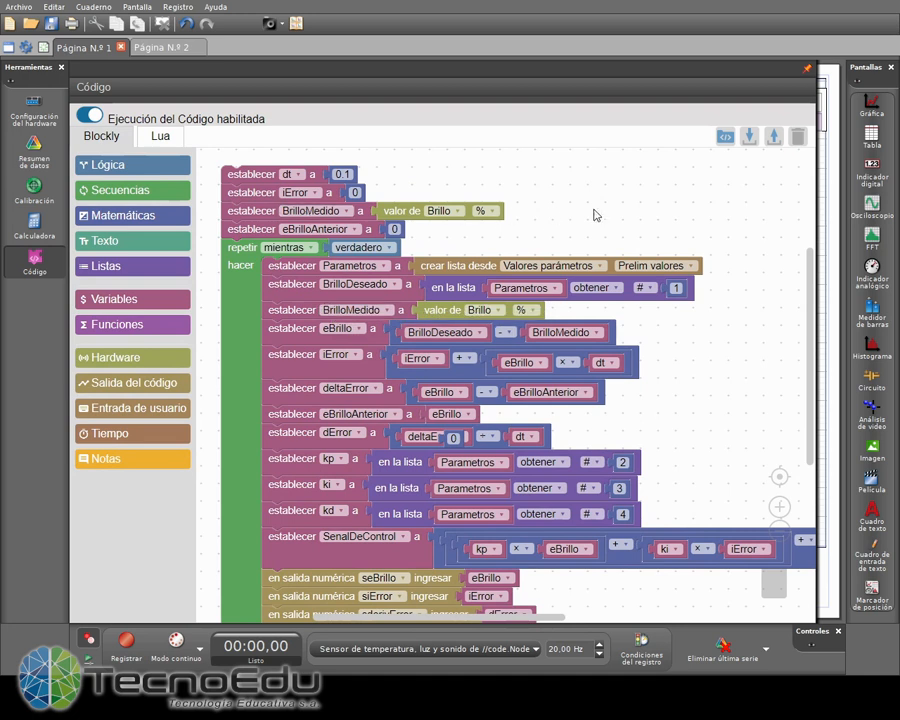
- Delete the blocks before the loop that initialize iError, BrilloMedido and eBrilloAnterior
left_click(241, 194)
key("Delete")
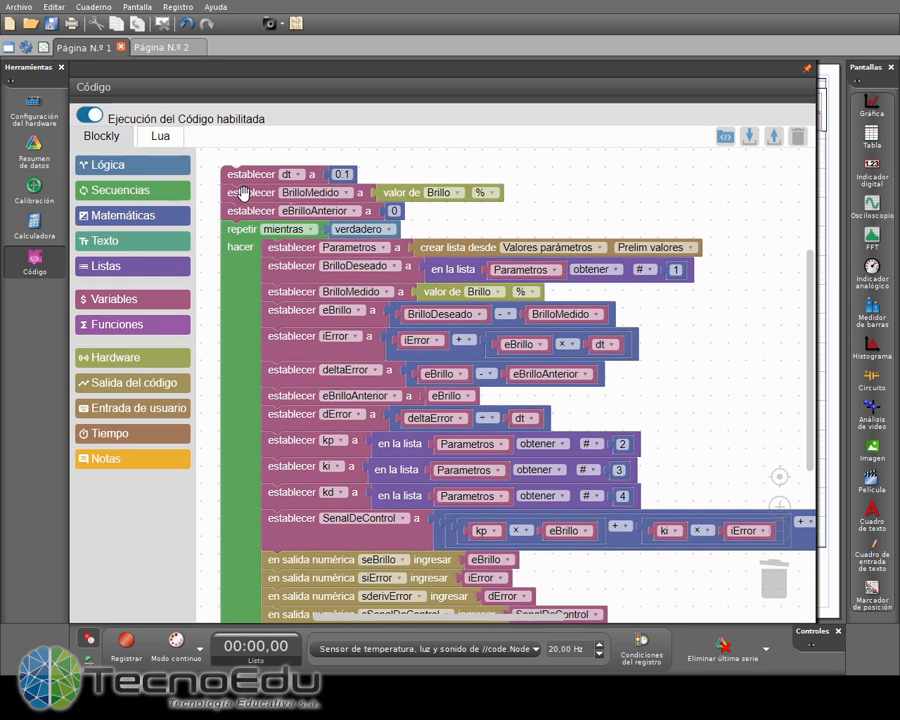
left_click(229, 195)
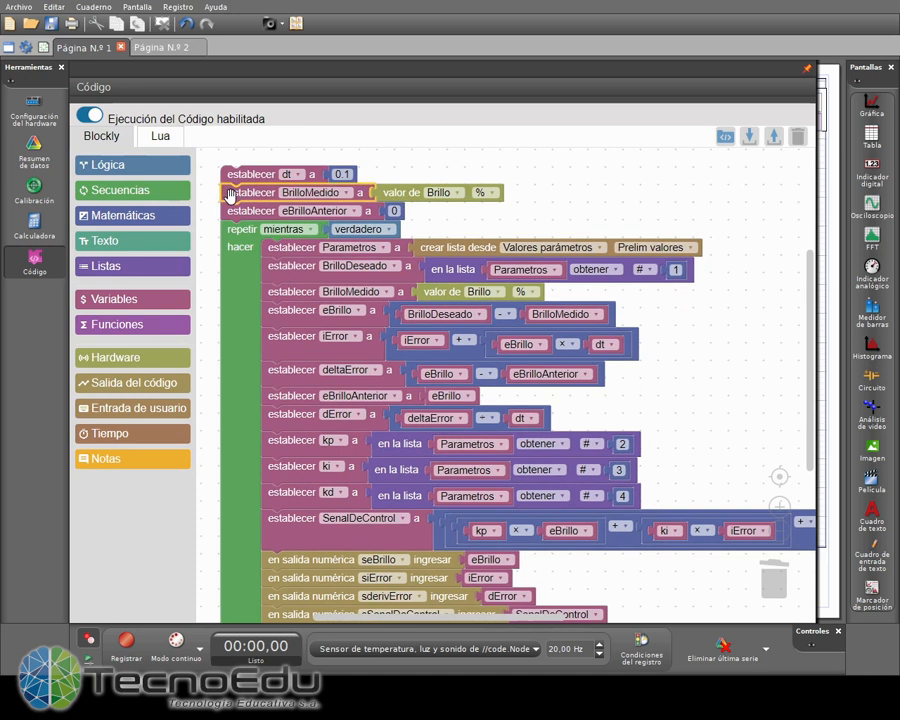
key("Delete")
left_click(231, 193)
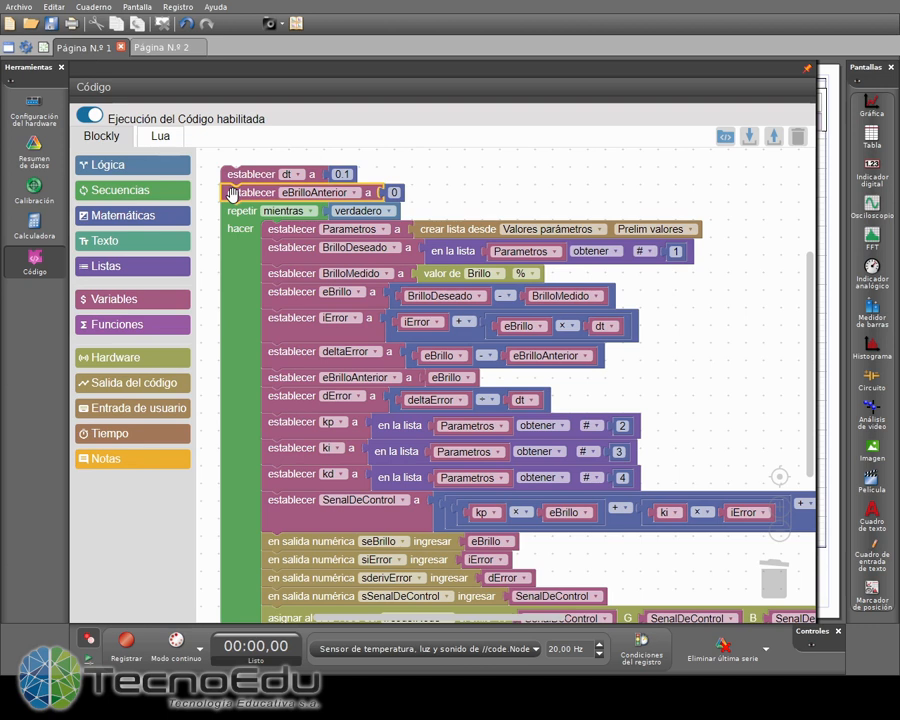
key("Delete")
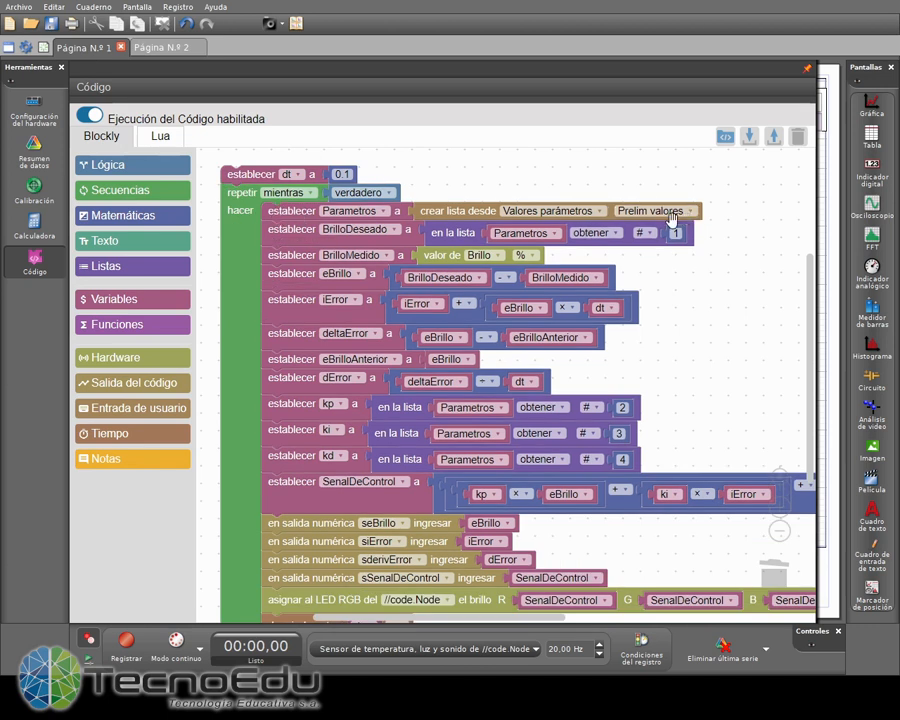
- Delete the blocks inside the loop that set BrilloMedido, eBrillo and iError
left_click(286, 257)
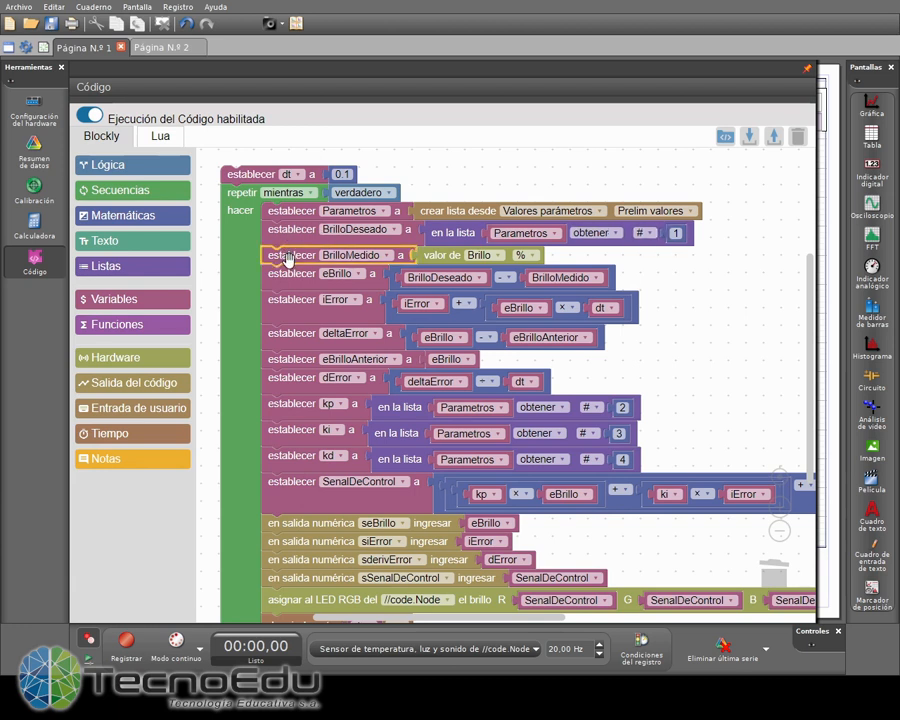
key("Delete")
left_click(283, 258)
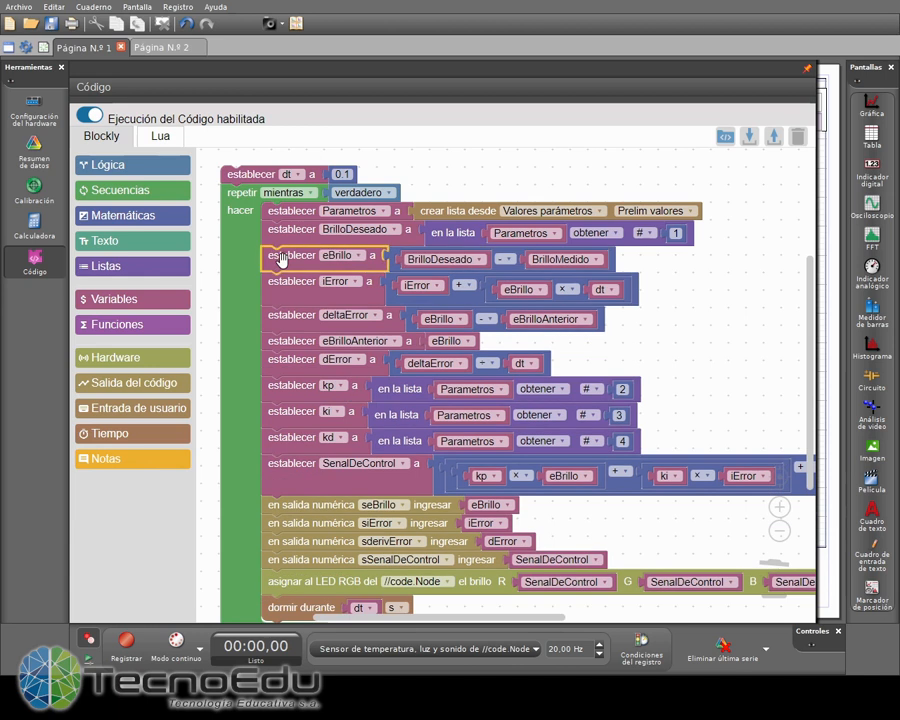
key("Delete")
left_click(283, 260)
key("Delete")
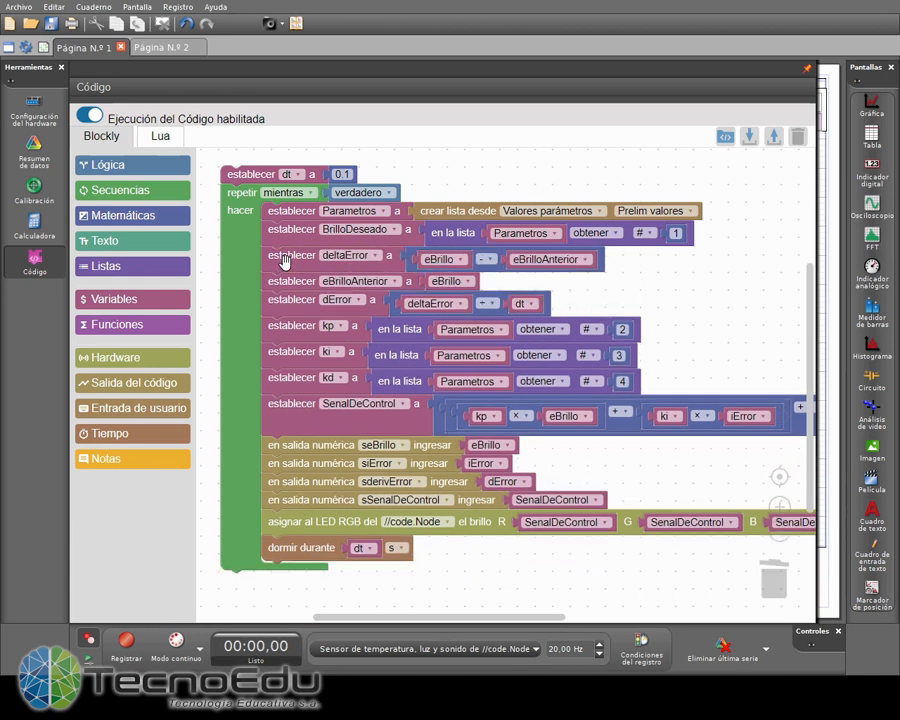
- Delete the blocks inside the loop that set deltaError, eBrilloAnterior and dError
left_click(284, 259)
key("Delete")
left_click(283, 258)
key("Delete")
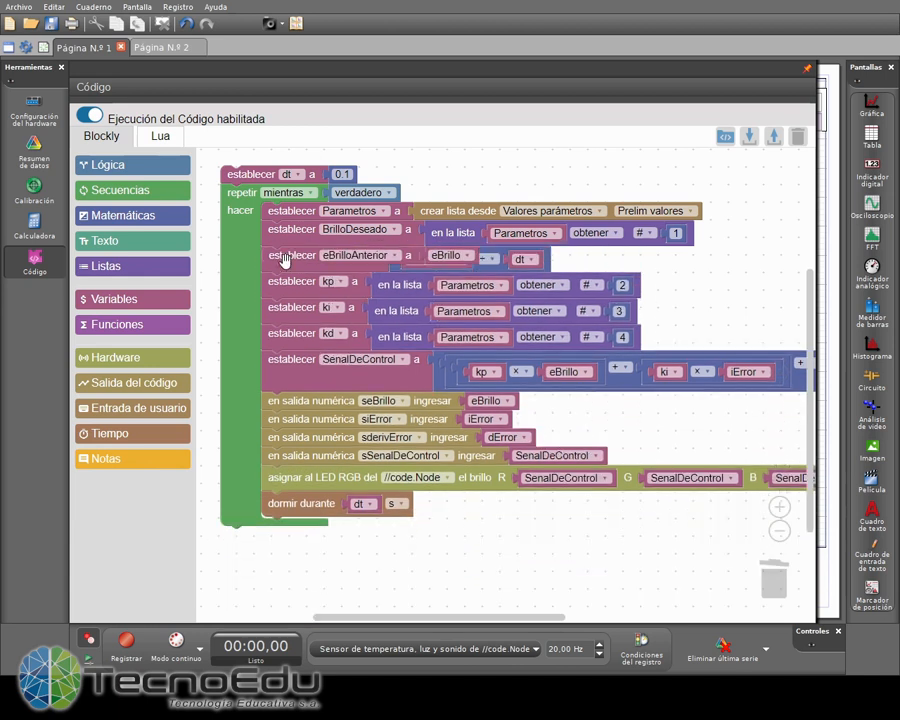
left_click(283, 258)
key("Delete")
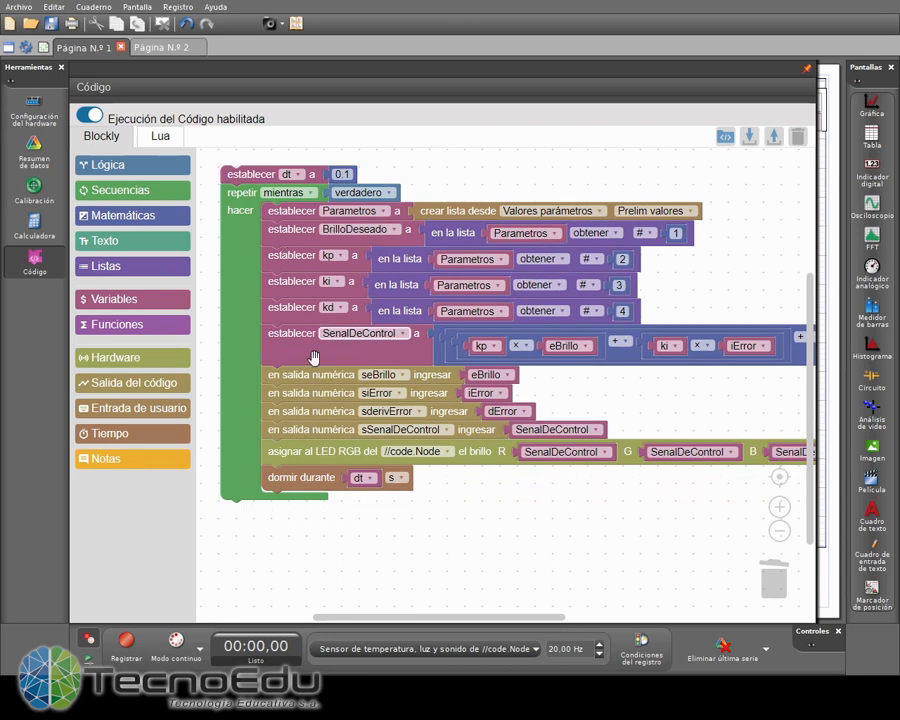
- Delete the numeric output blocks for seBrillo, siError and sderivError from the loop
left_click(278, 373)
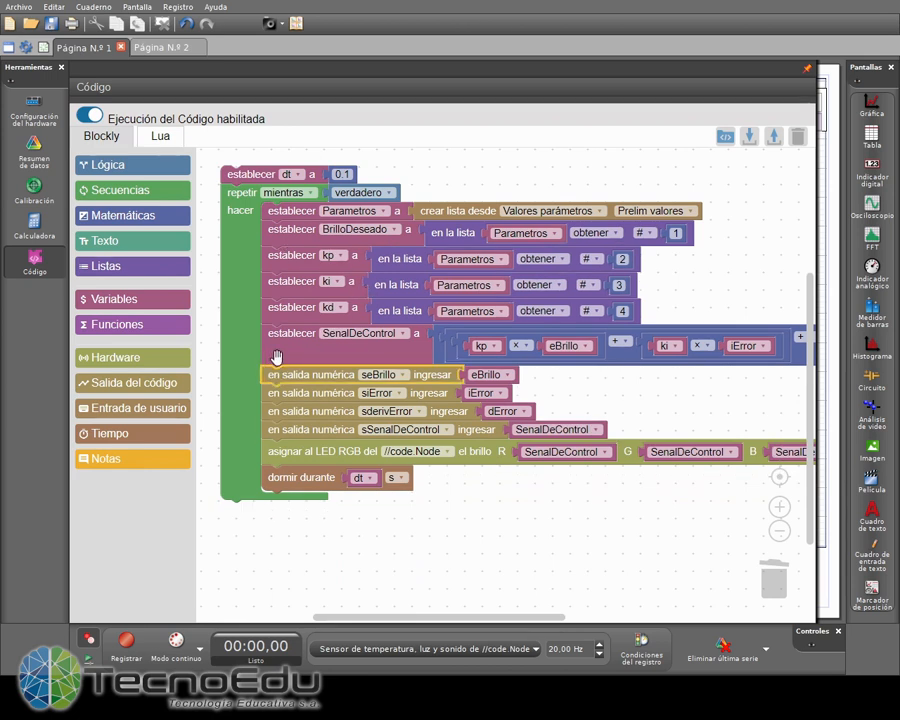
key("Delete")
left_click(276, 374)
key("Delete")
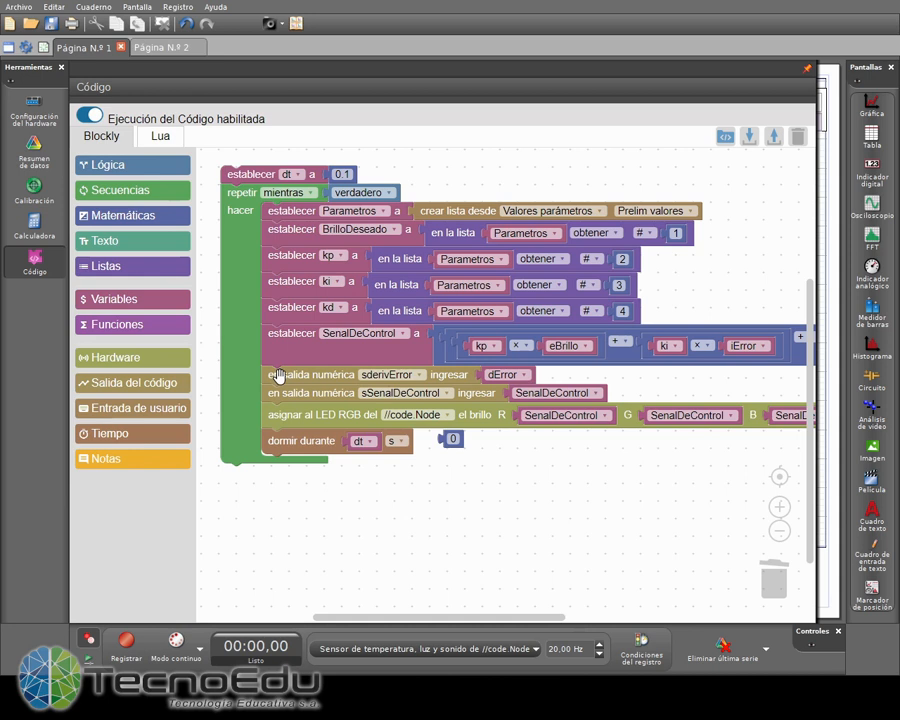
left_click(277, 374)
key("Delete")
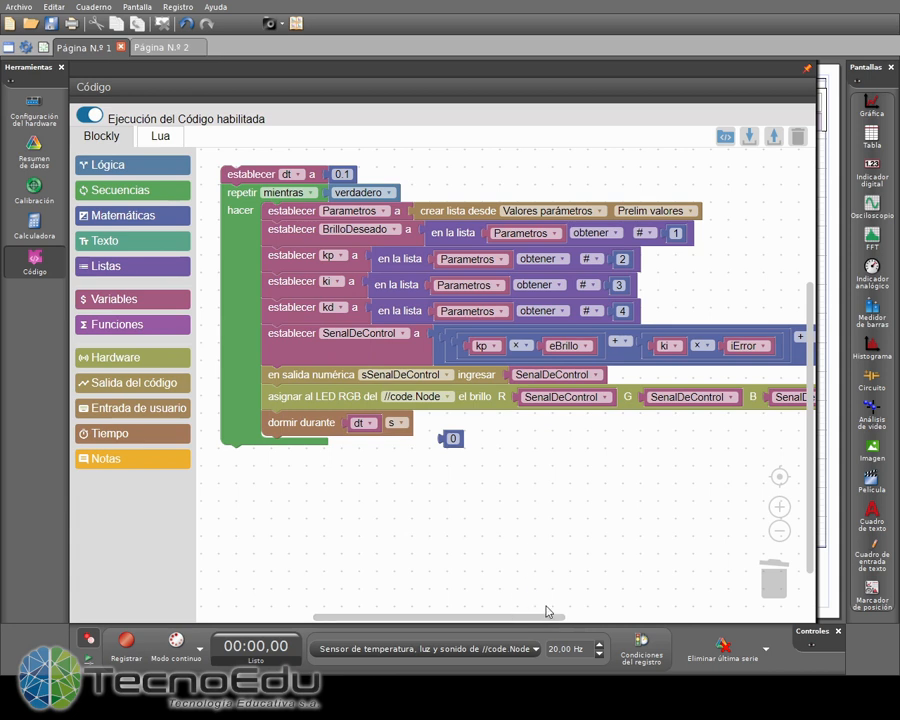
- Delete the unused variable deltaError from the program's variables
mouse_move(512, 619)
left_mouse_down()
mouse_move(605, 617)
mouse_move(504, 612)
left_mouse_up()
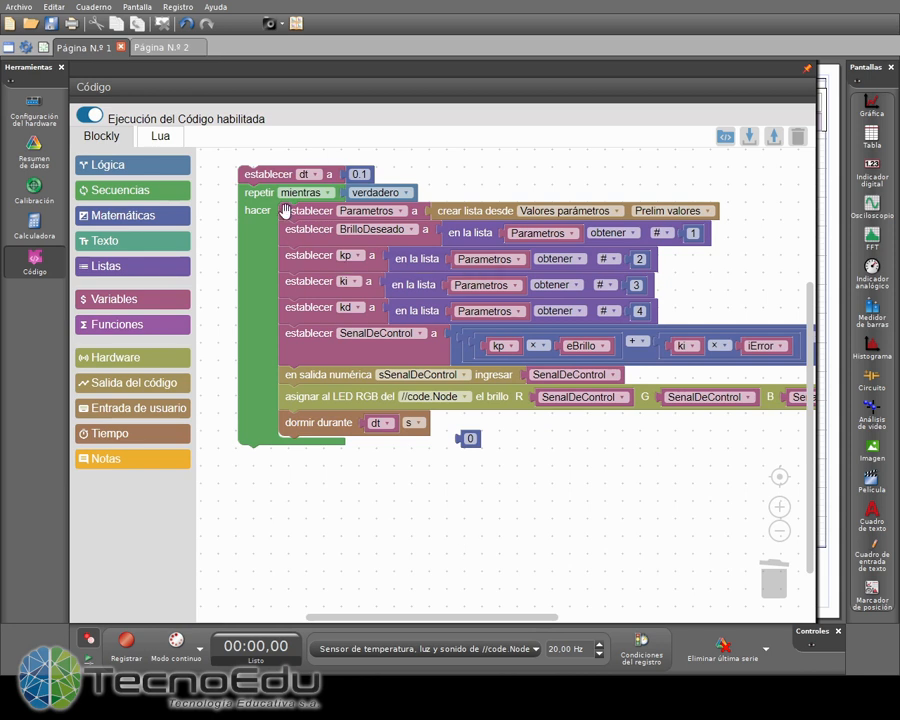
left_click(127, 303)
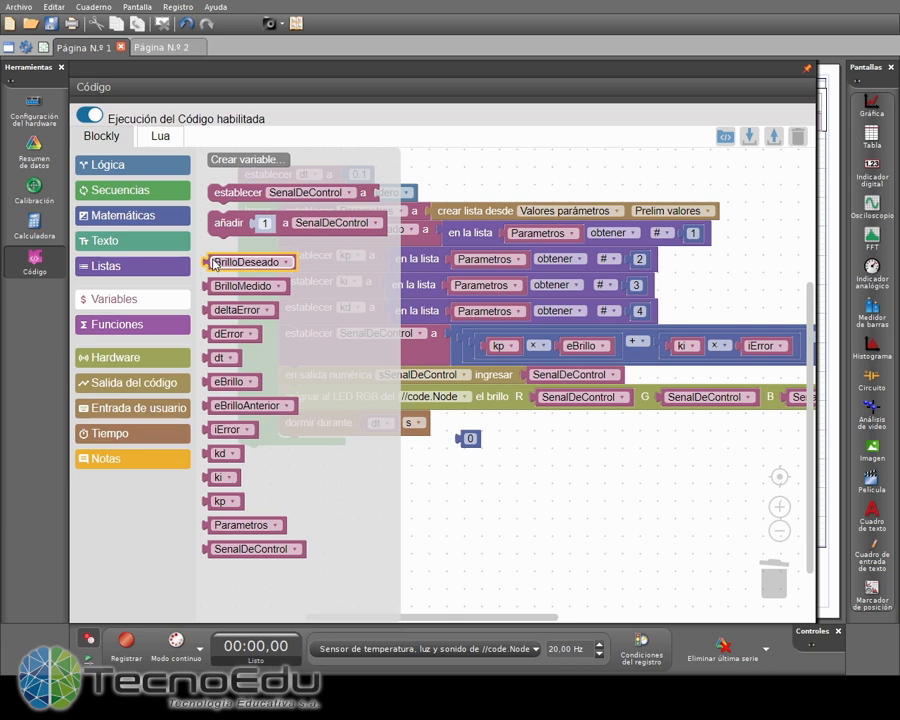
left_click(222, 222)
left_click(224, 311)
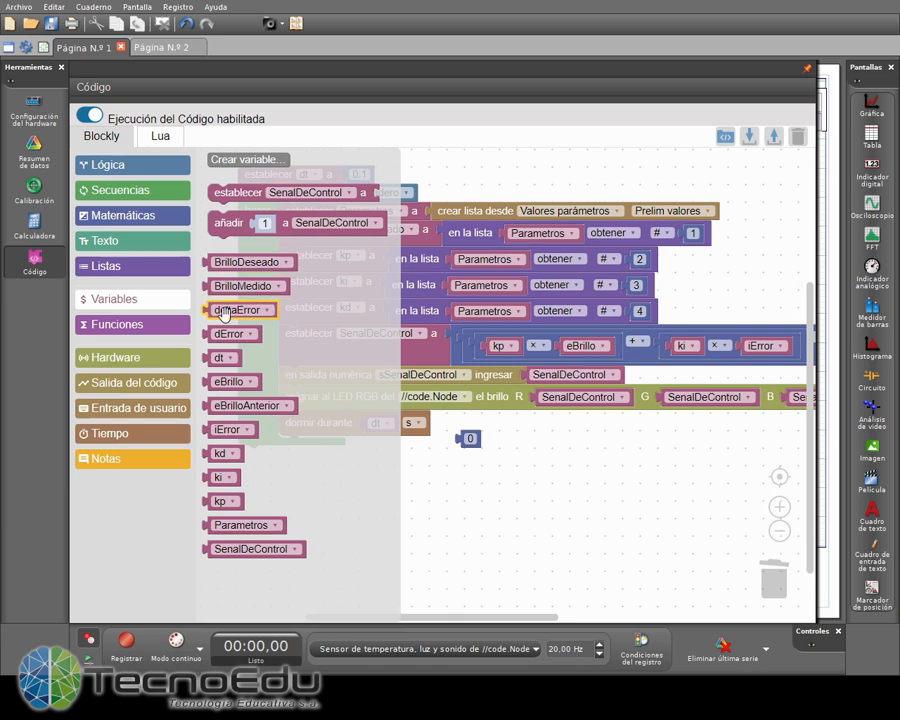
left_click_drag(224, 311, 222, 317)
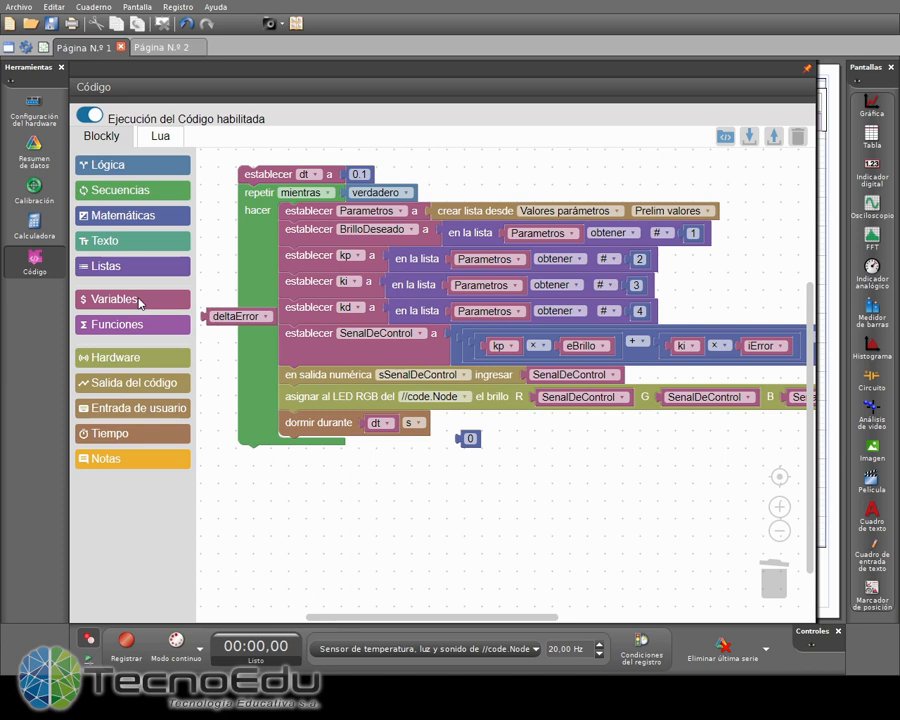
left_click(140, 302)
right_click(222, 310)
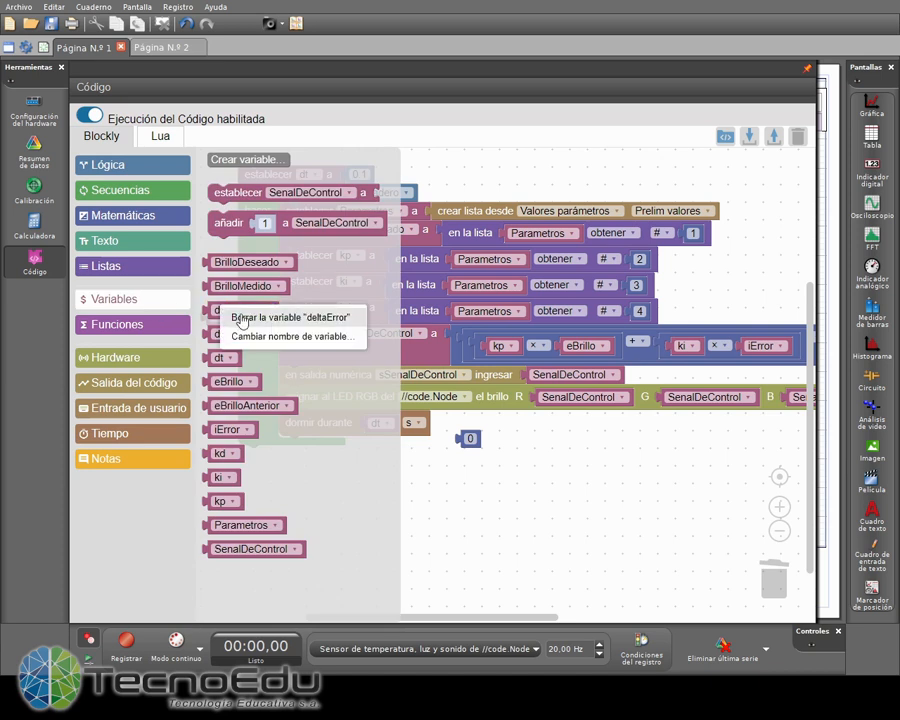
left_click(240, 318)
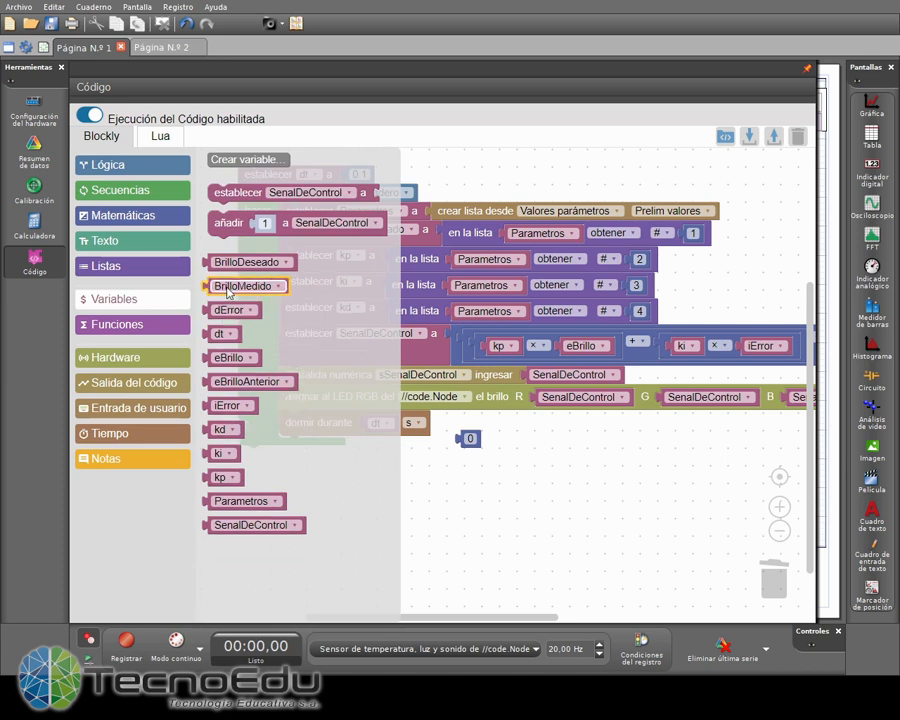
- Delete the variables BrilloMedido and dError from the program
right_click(230, 287)
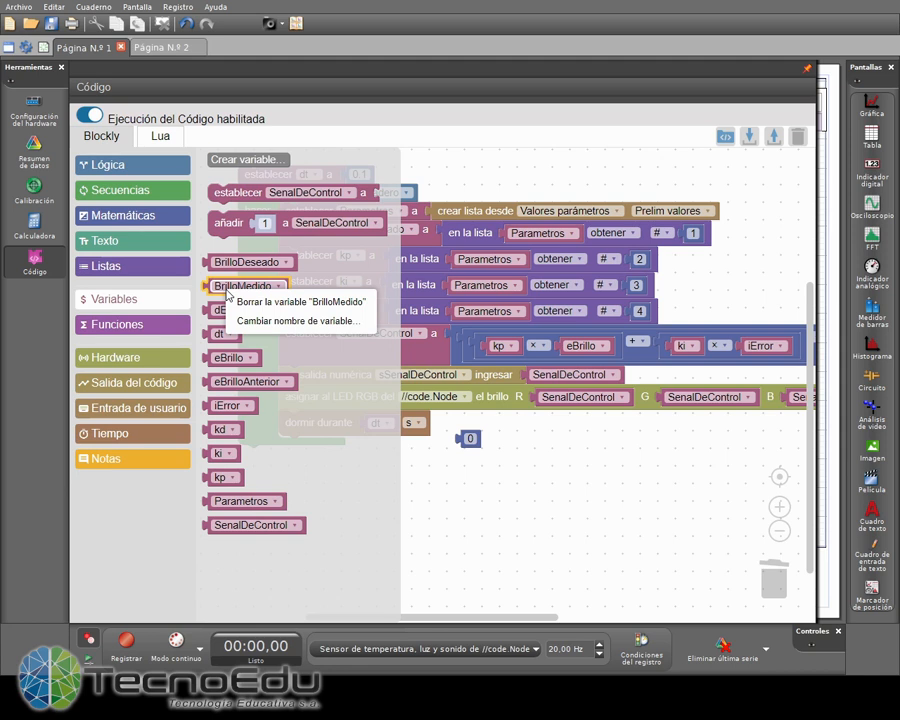
left_click(240, 302)
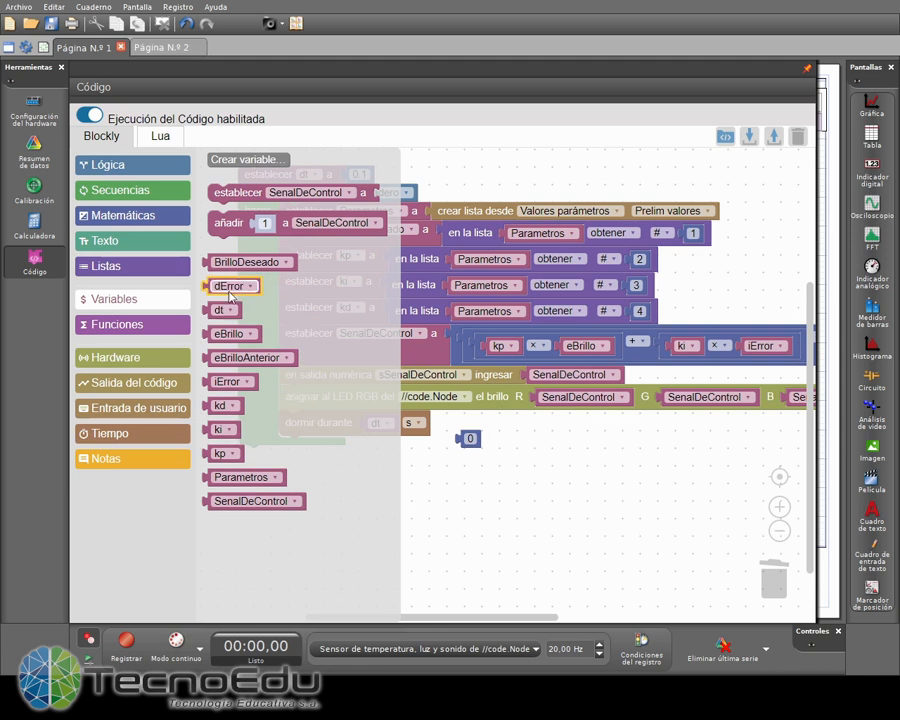
right_click(229, 292)
left_click(234, 304)
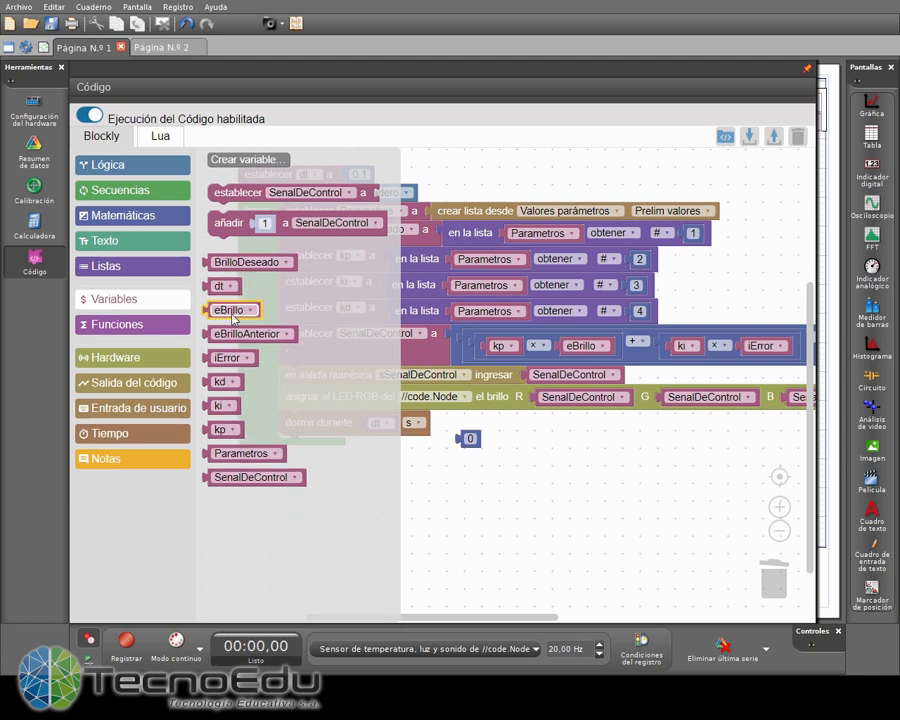
- Keep the variable eBrillo, delete the variable eBrilloAnterior and close the variable list
right_click(233, 317)
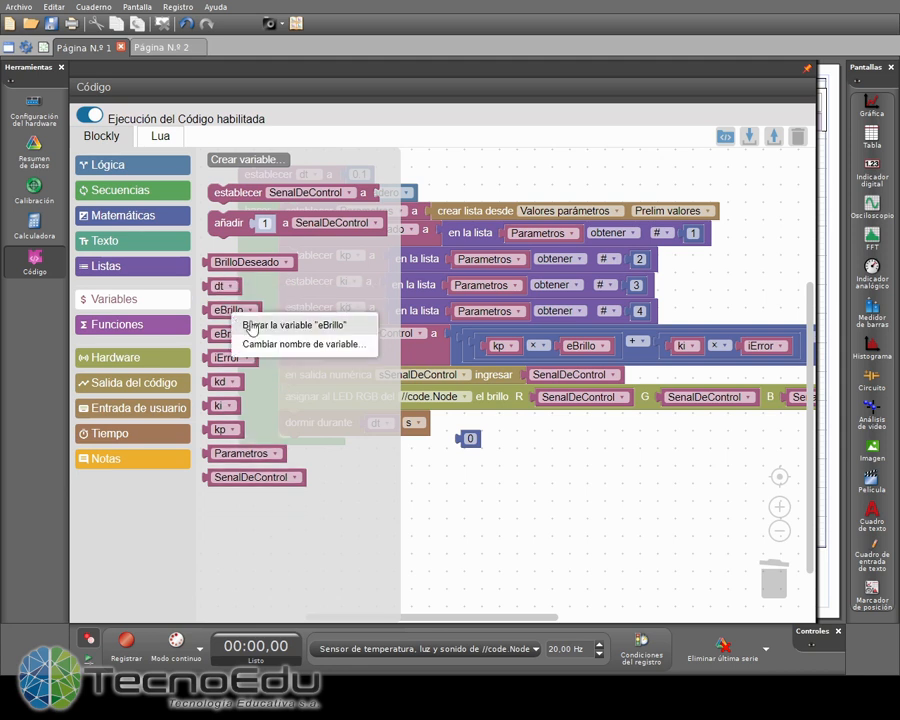
left_click(331, 399)
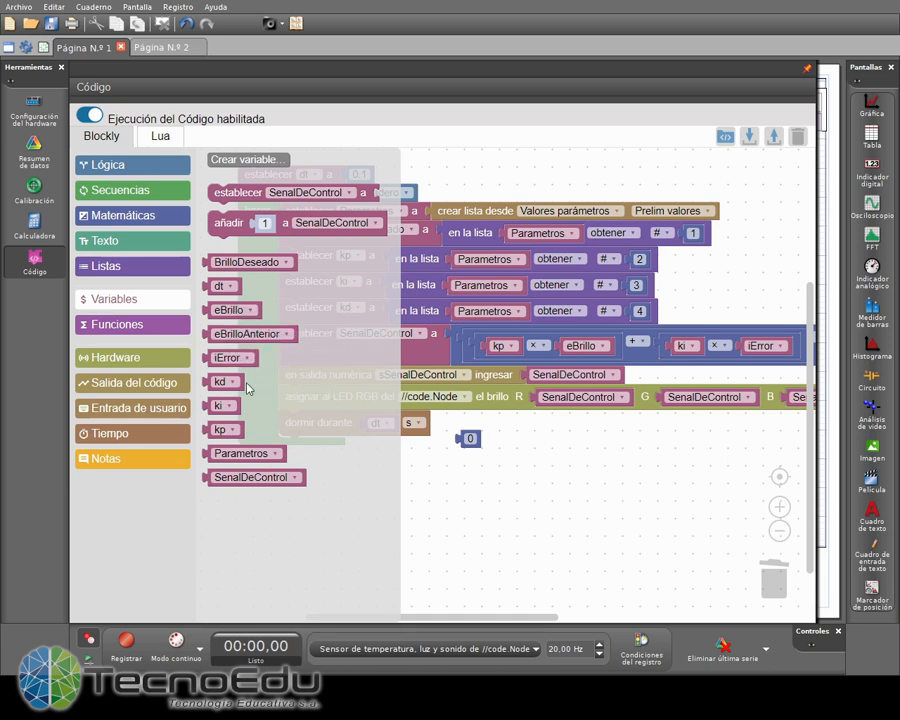
right_click(258, 339)
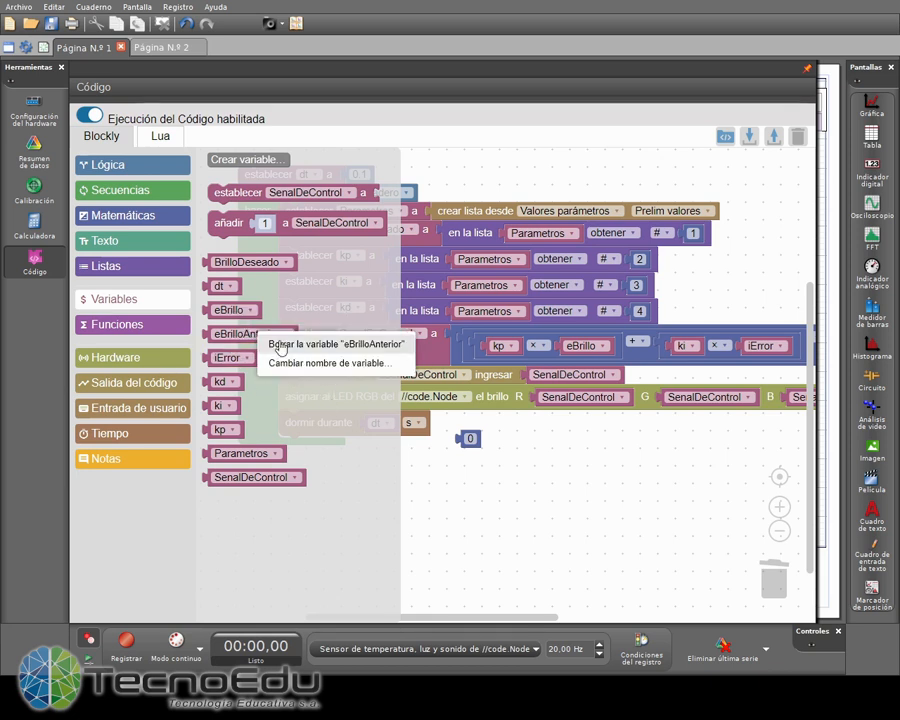
left_click(281, 345)
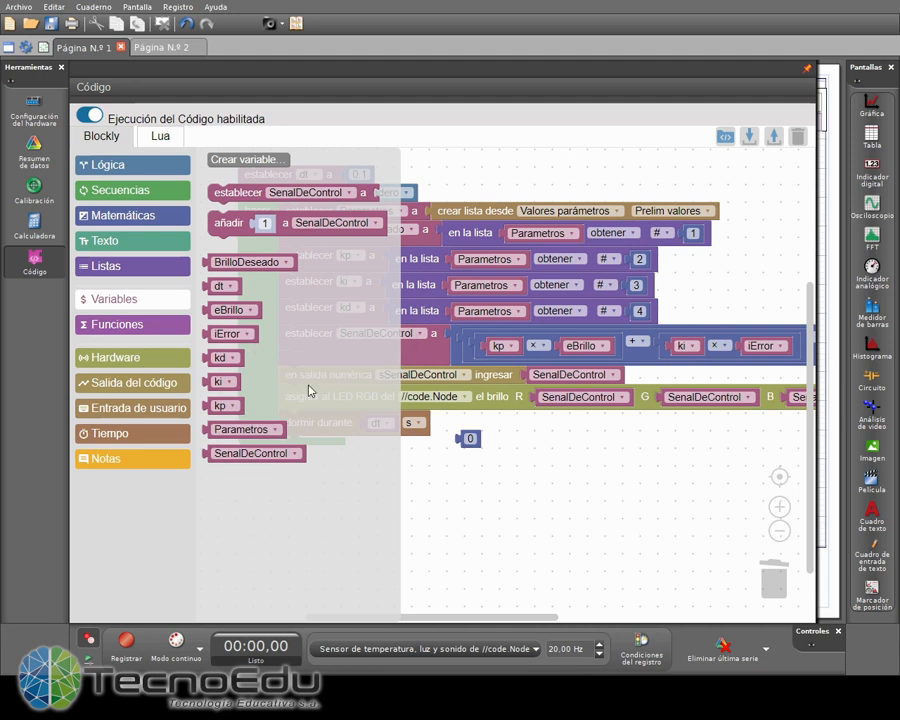
left_click(153, 308)
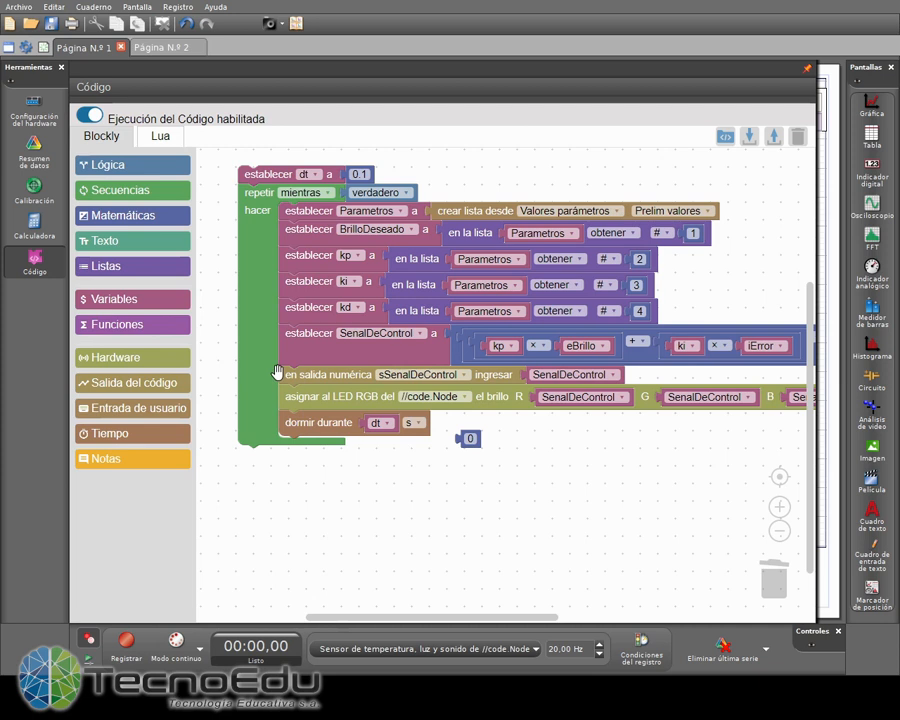
- Examine the available code output blocks and the outputs selectable in the sSenalDeControl numeric output block
left_click(146, 384)
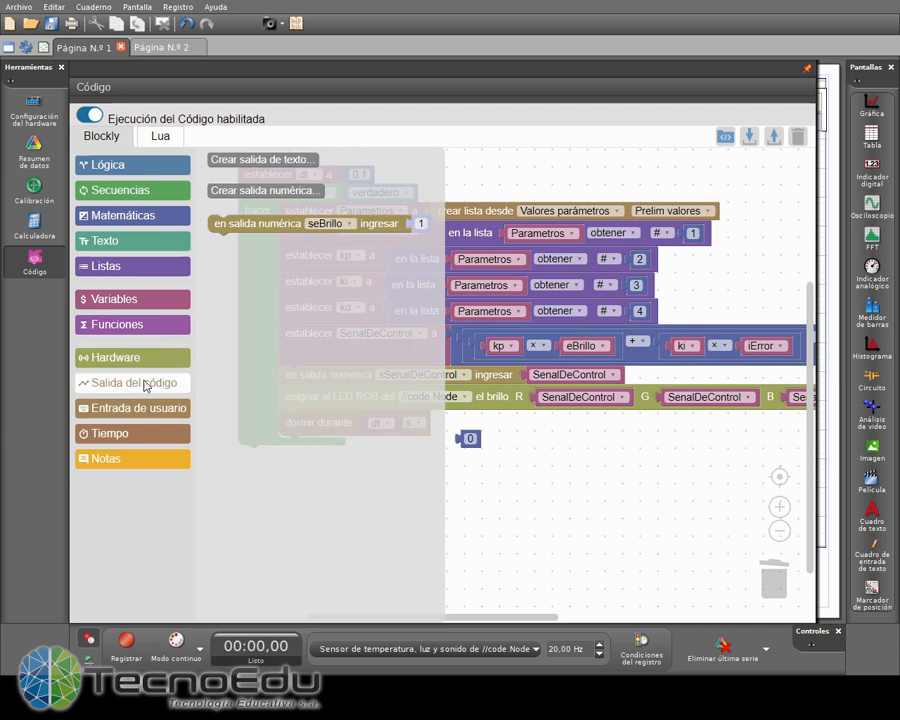
left_click(463, 375)
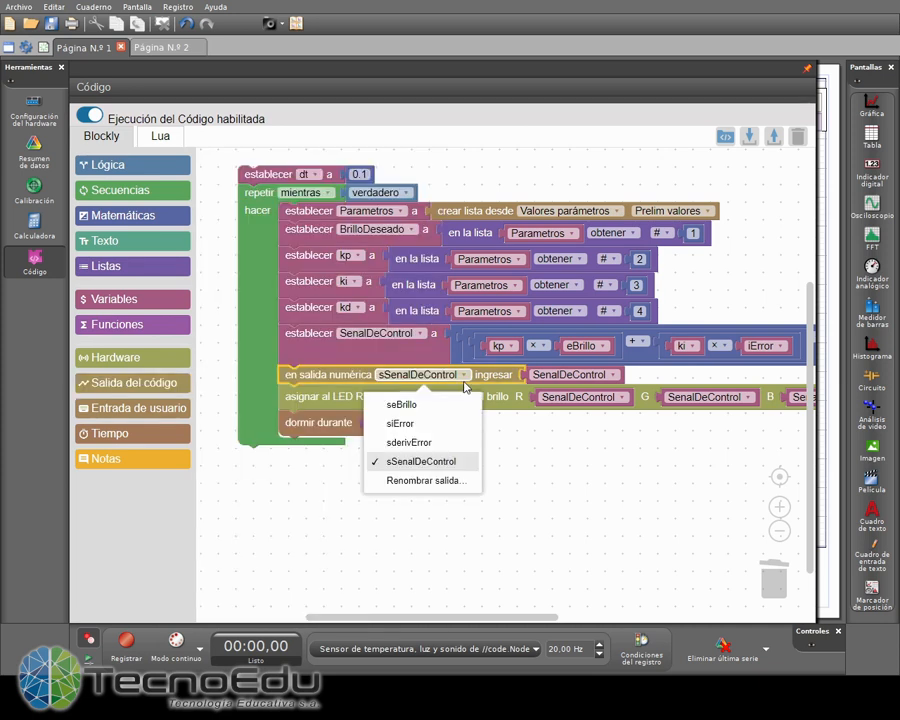
left_click(544, 472)
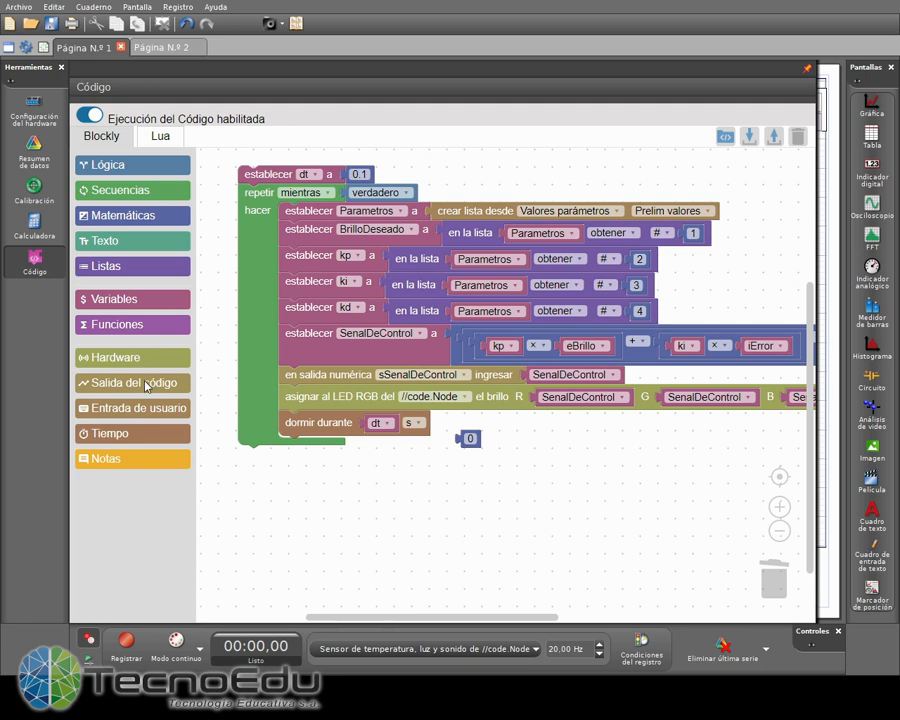
left_click(147, 384)
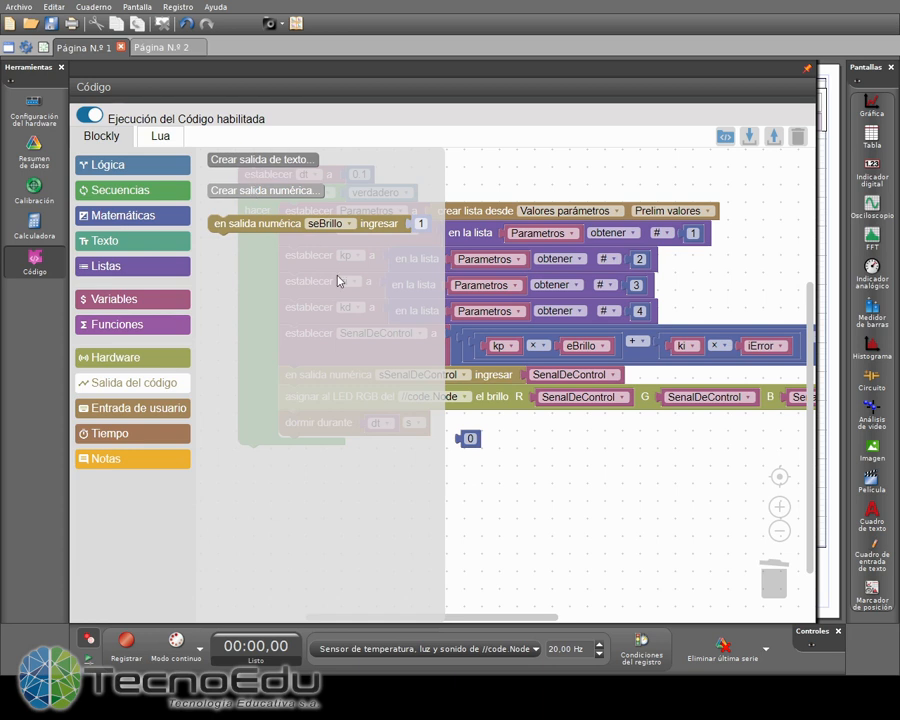
- Insert a numeric output block for setpoint below the Parametros assignment and give it item 1 of the Parametros list
left_click(220, 221)
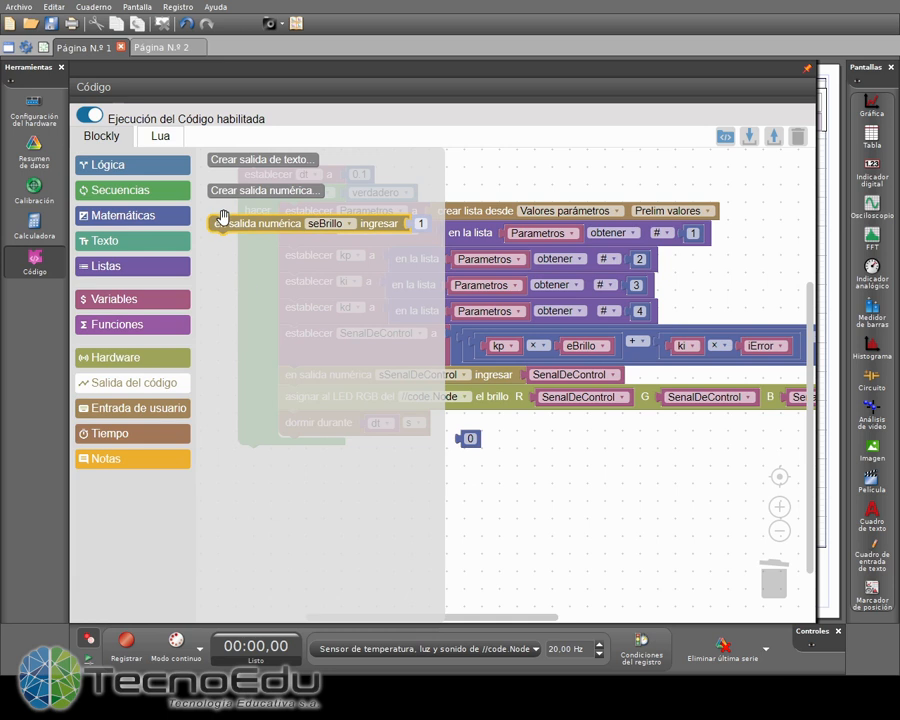
mouse_move(222, 220)
left_mouse_down()
mouse_move(364, 418)
mouse_move(298, 234)
left_mouse_up()
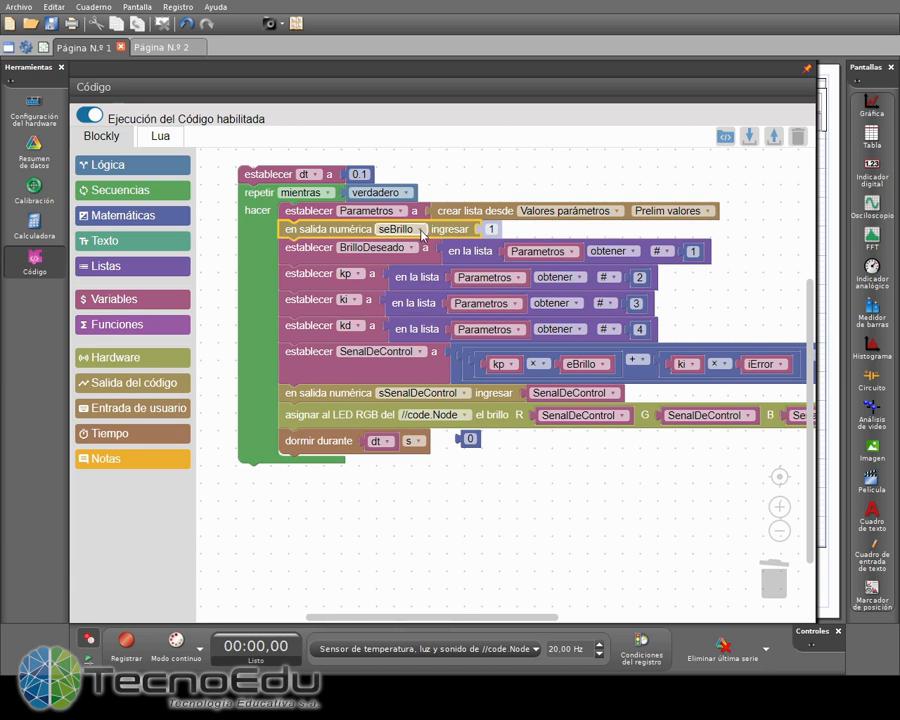
left_click(422, 232)
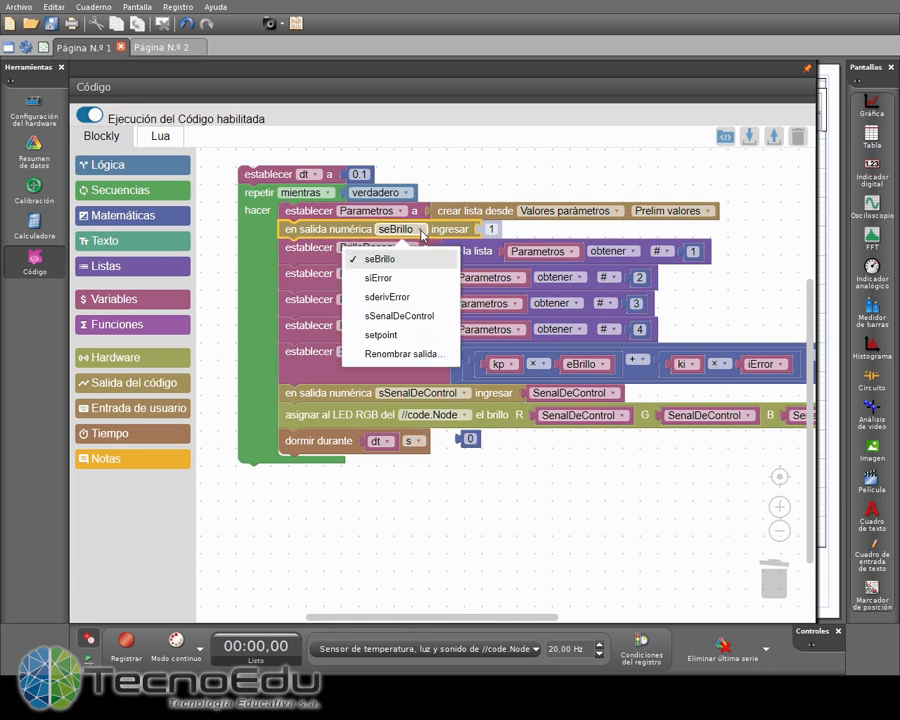
left_click(386, 338)
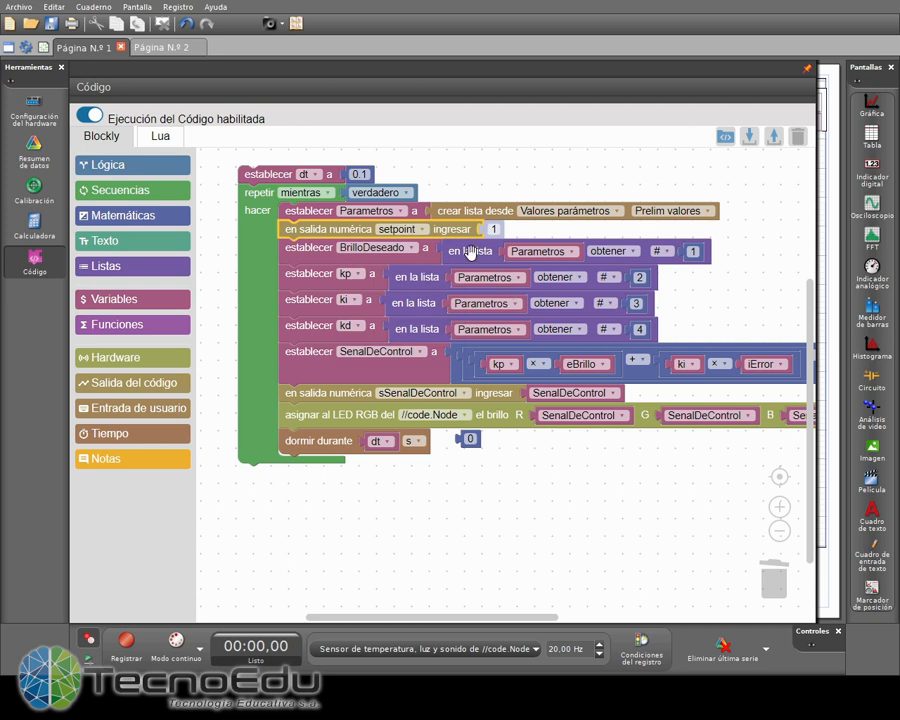
left_click_drag(469, 251, 487, 232)
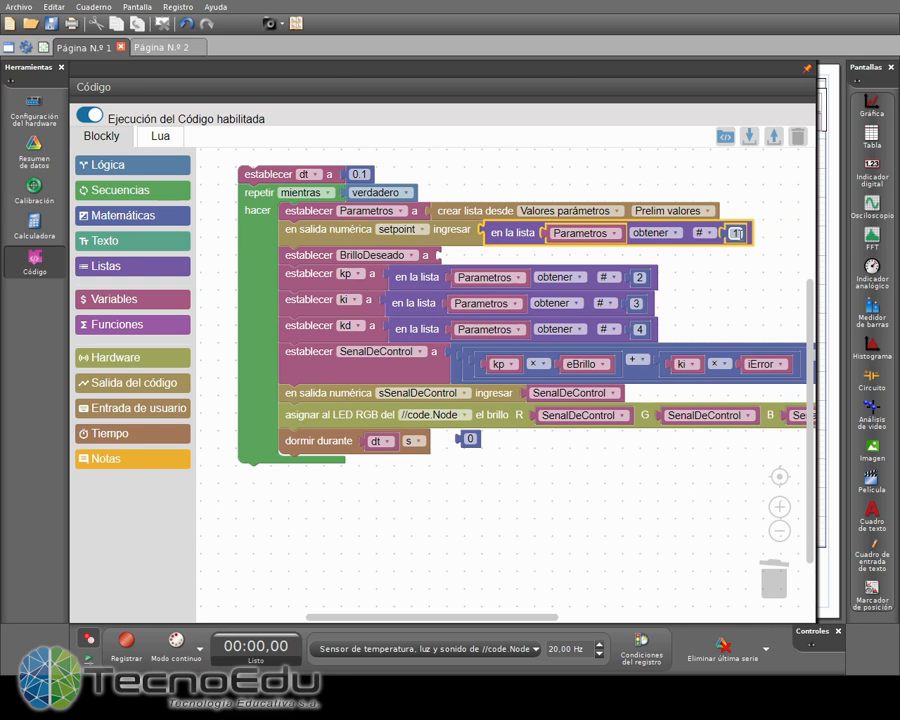
- Delete the emptied BrilloDeseado assignment block and remove the variable BrilloDeseado from the program
left_click(298, 255)
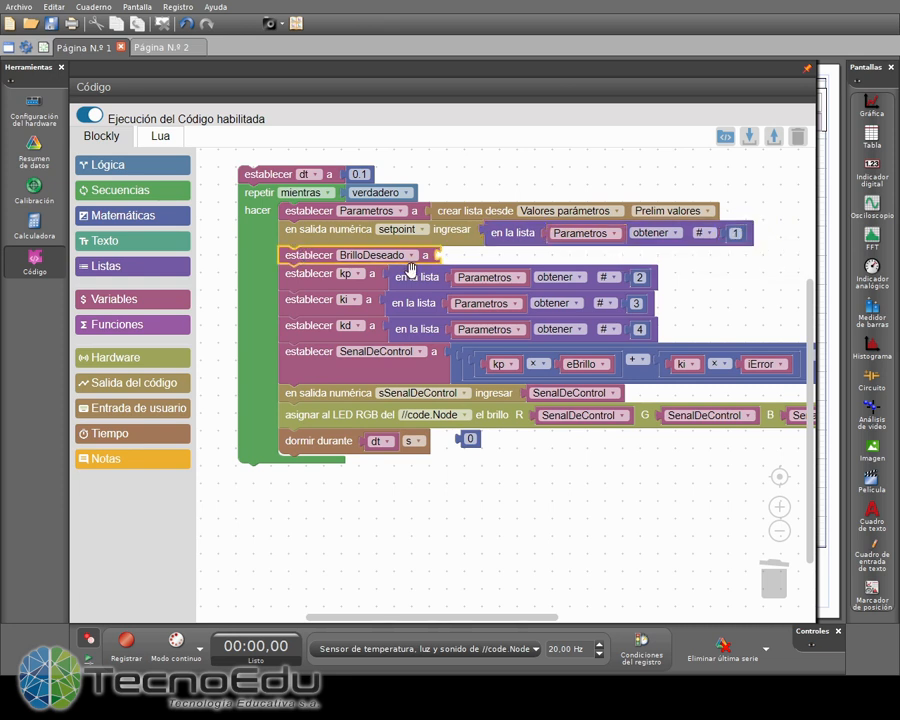
key("Delete")
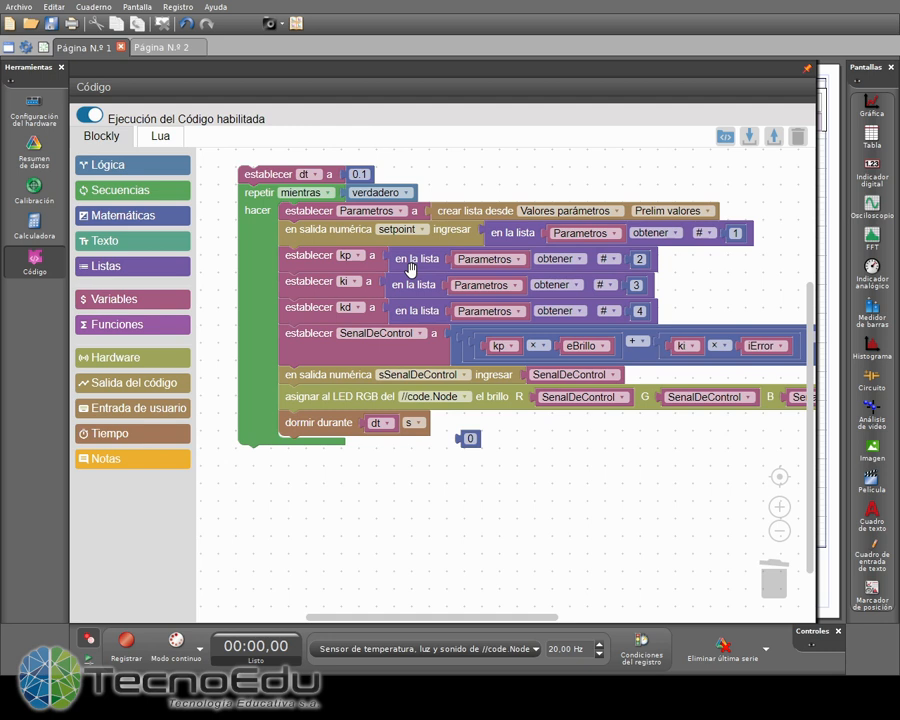
left_click(131, 300)
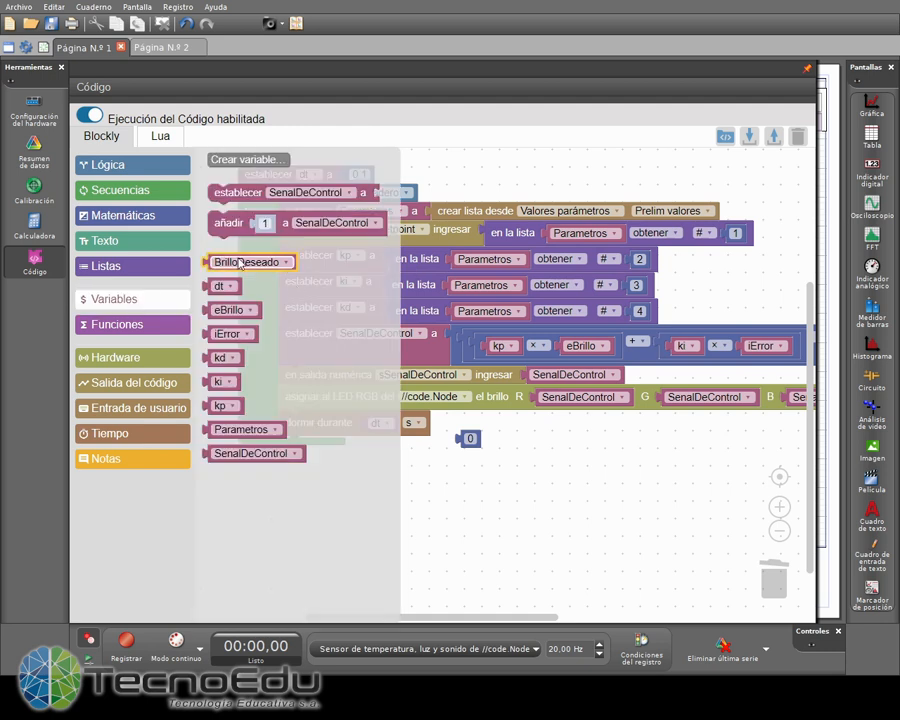
left_click(238, 262)
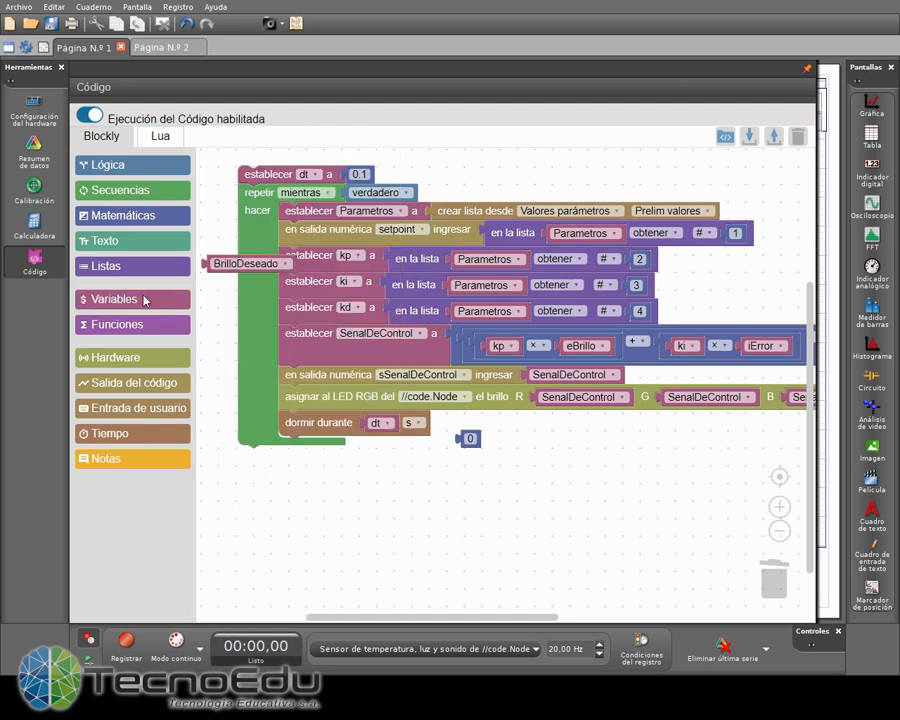
left_click(142, 297)
right_click(238, 264)
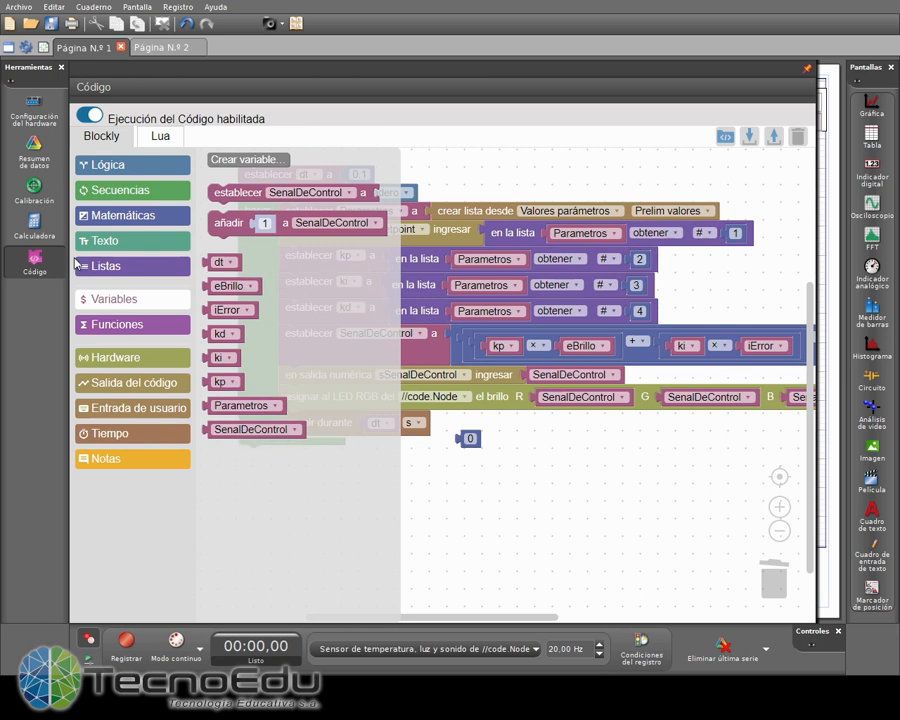
- Create the calculation cError=[setpoint]-[Brillo (%)] in the Calculator
left_click(45, 238)
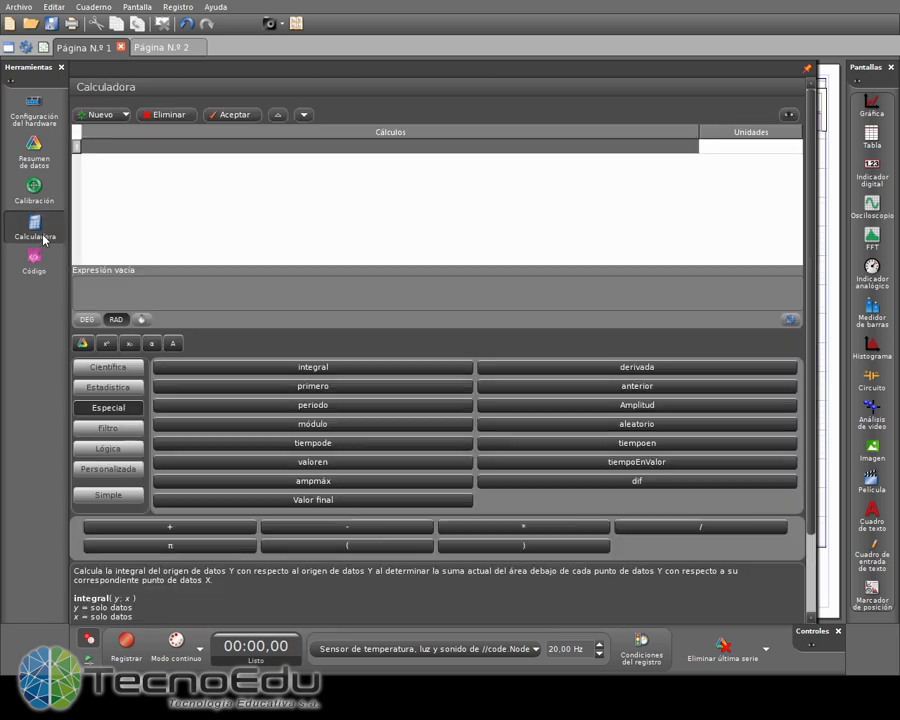
left_click(116, 150)
type("cError=")
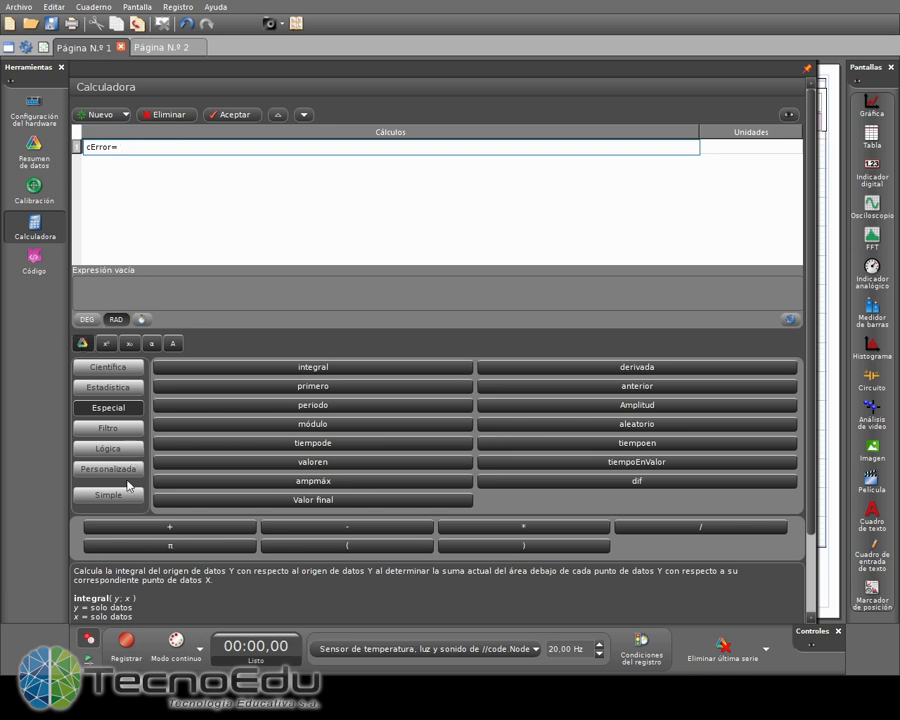
left_click(111, 543)
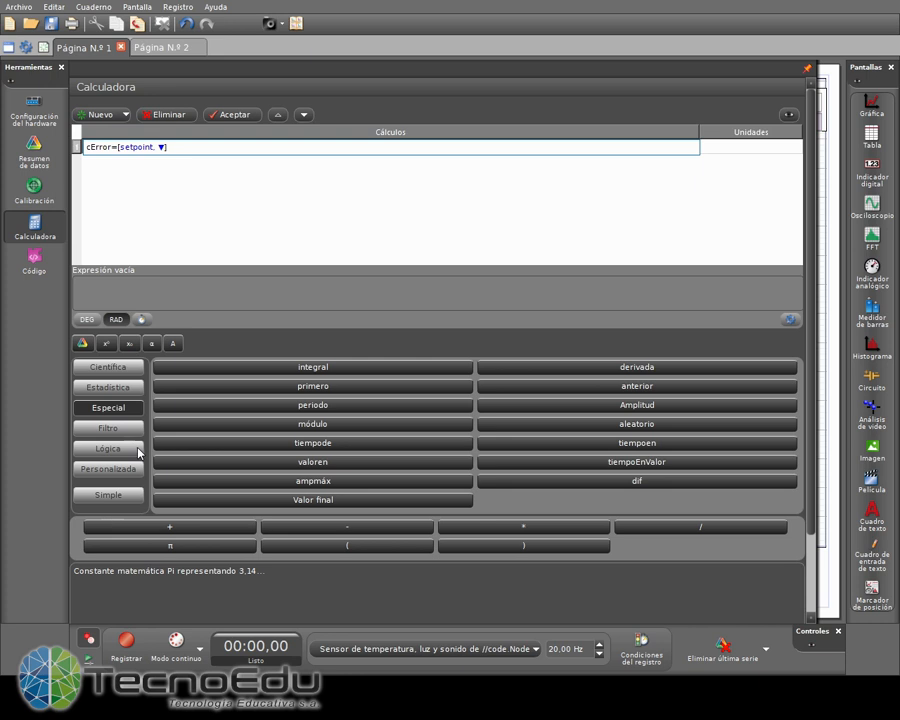
left_click(107, 390)
left_click(722, 148)
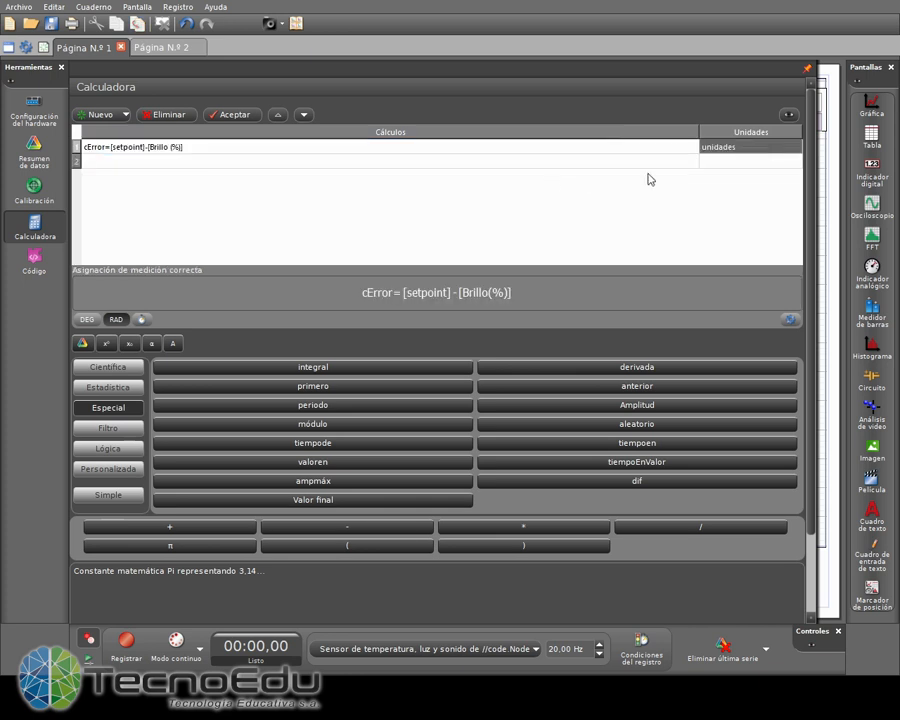
- Clear the units of the cError calculation
left_click(742, 148)
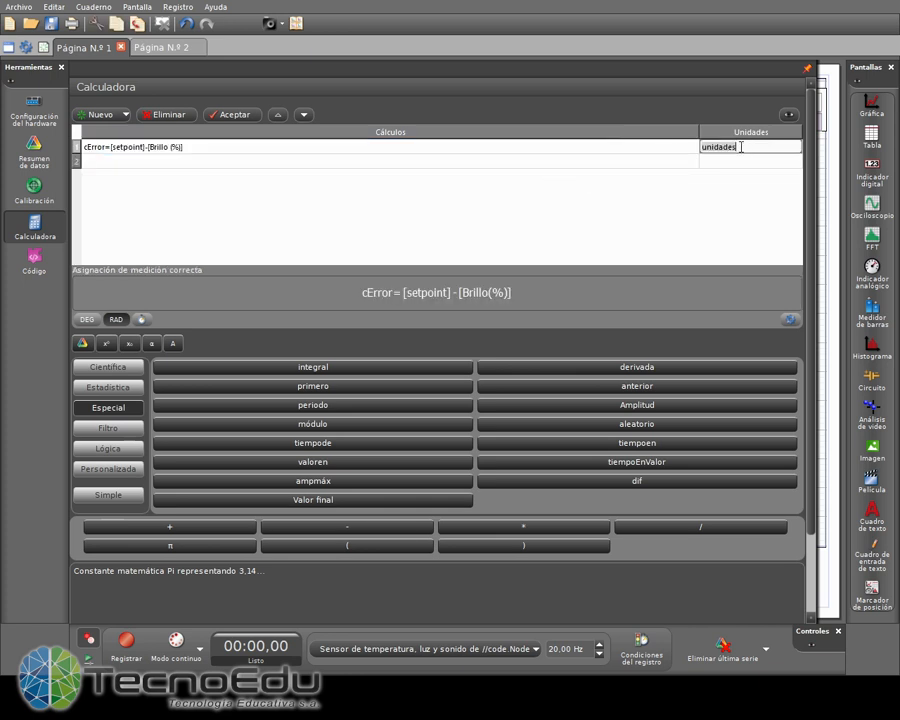
key("BackSpace")
left_click(650, 162)
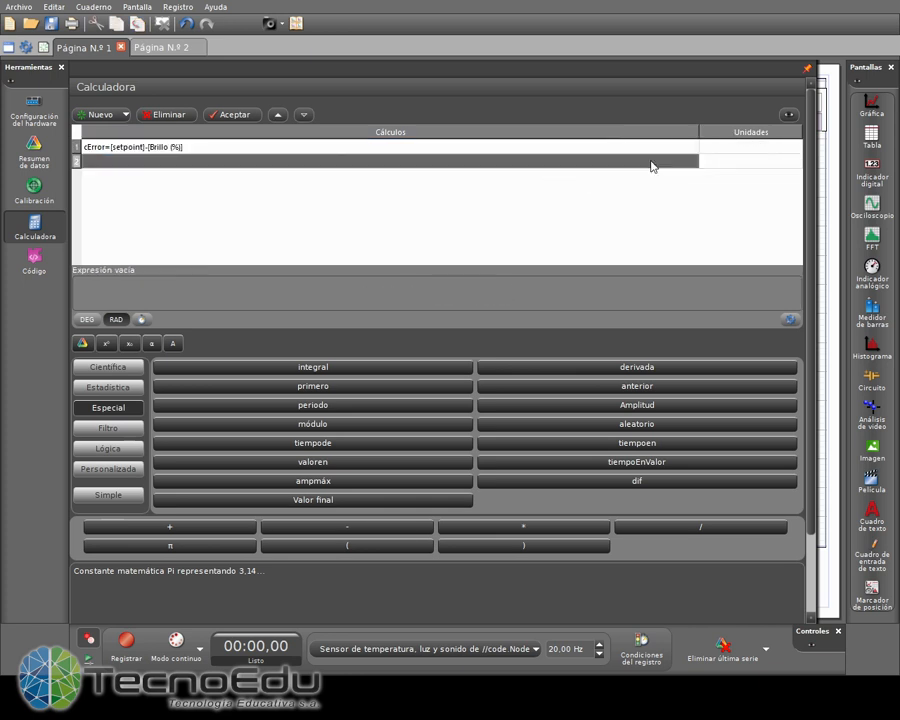
- Add a second calculation, ciError=integral([cError];[Tiempo (s)]), using the special integral function
left_click(652, 161)
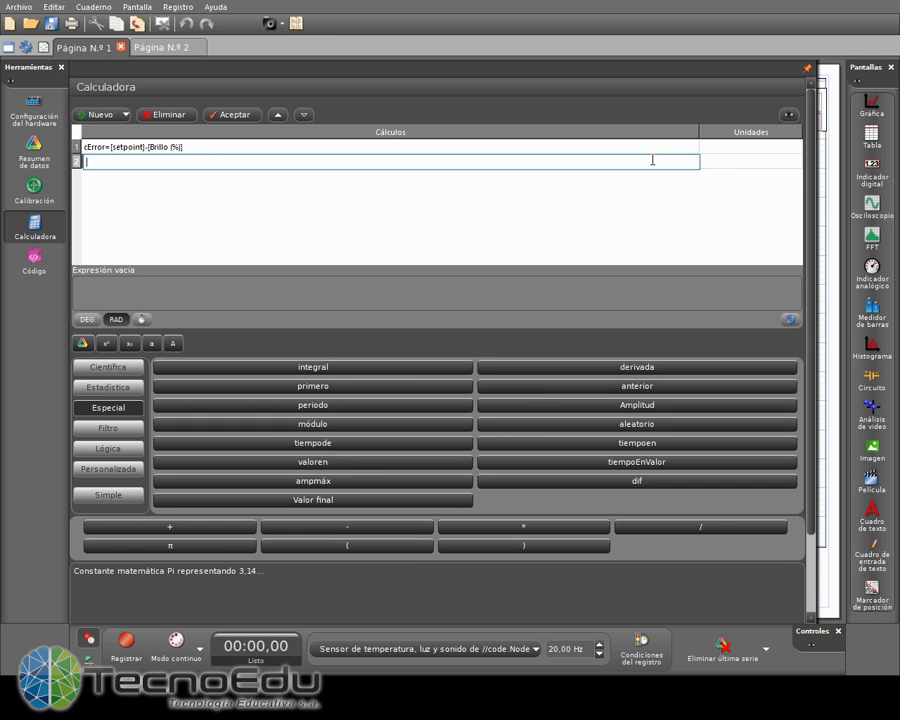
type("cIError=")
left_click(120, 368)
left_click(106, 387)
left_click(104, 408)
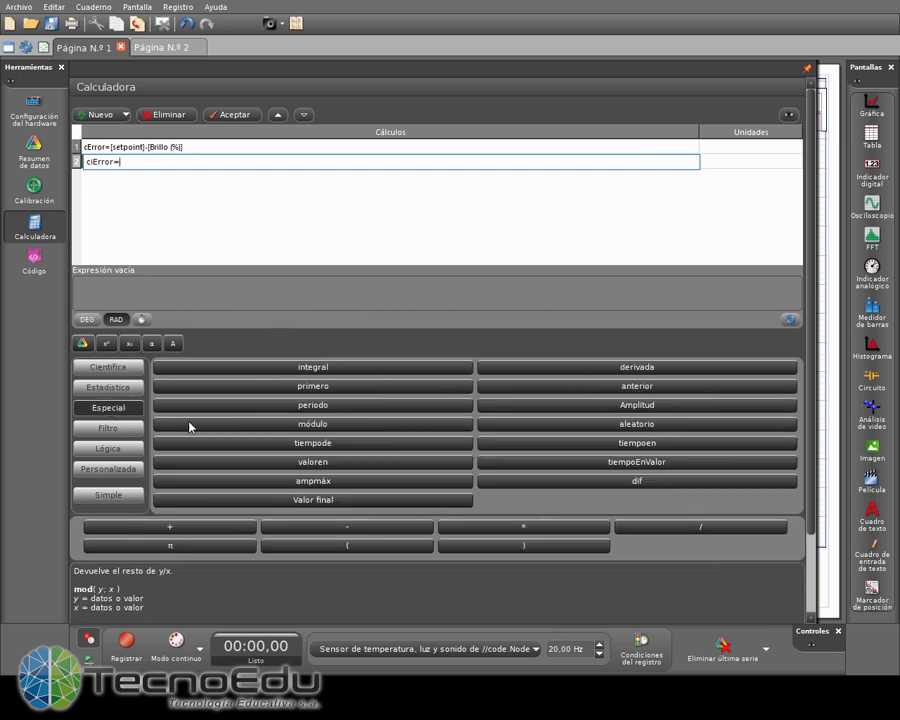
left_click(315, 374)
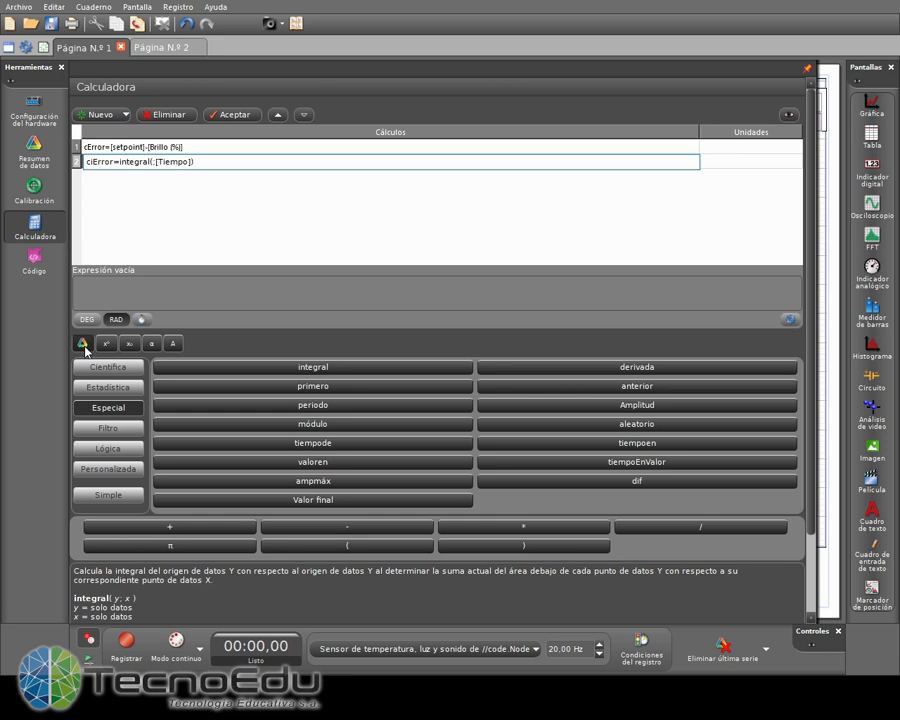
left_click(117, 567)
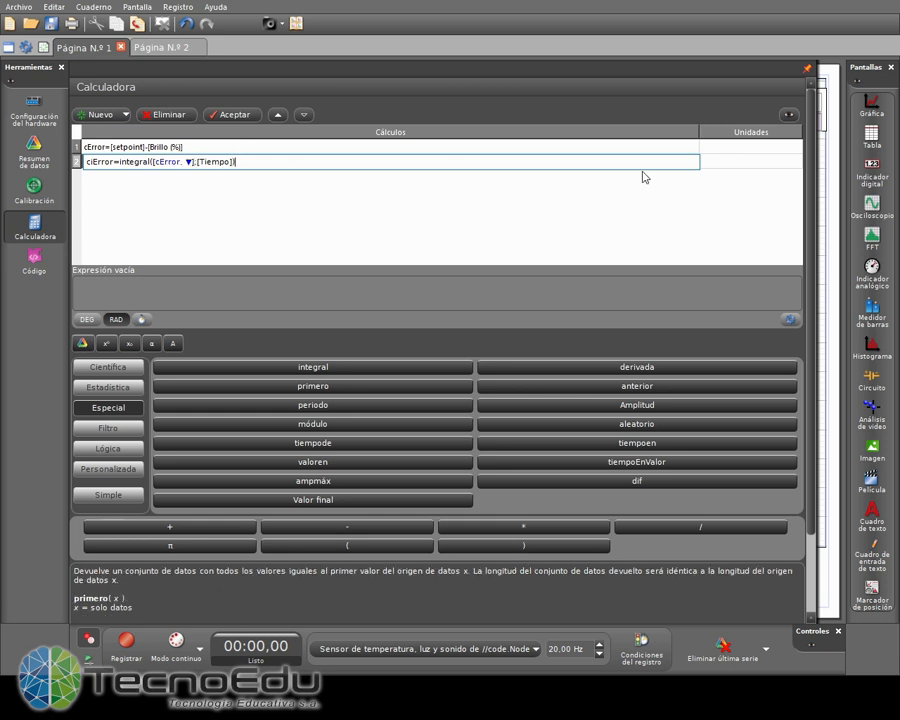
type(")")
left_click(722, 163)
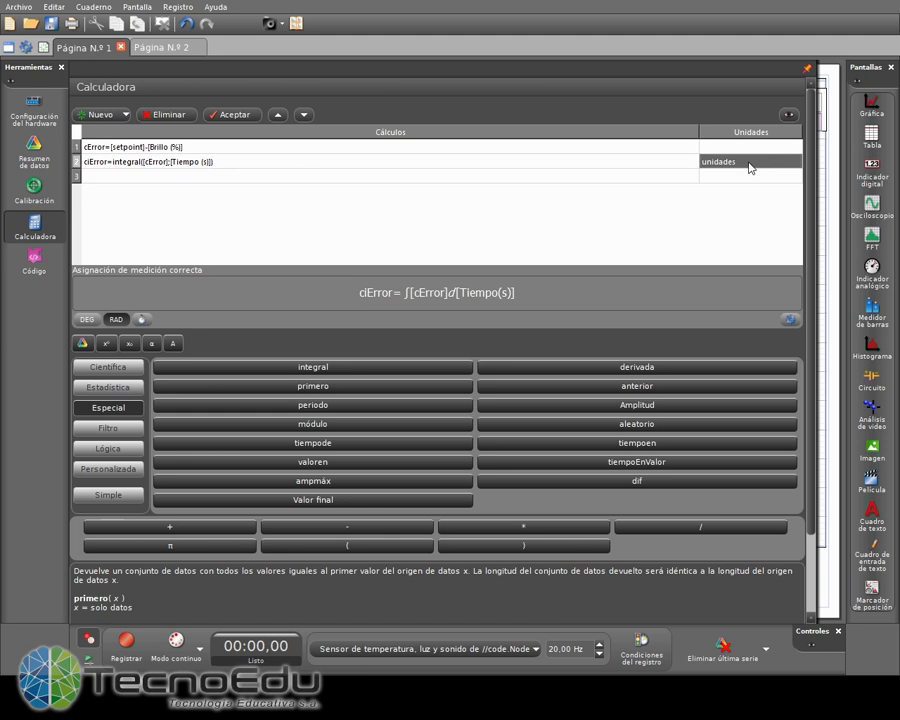
key("Delete")
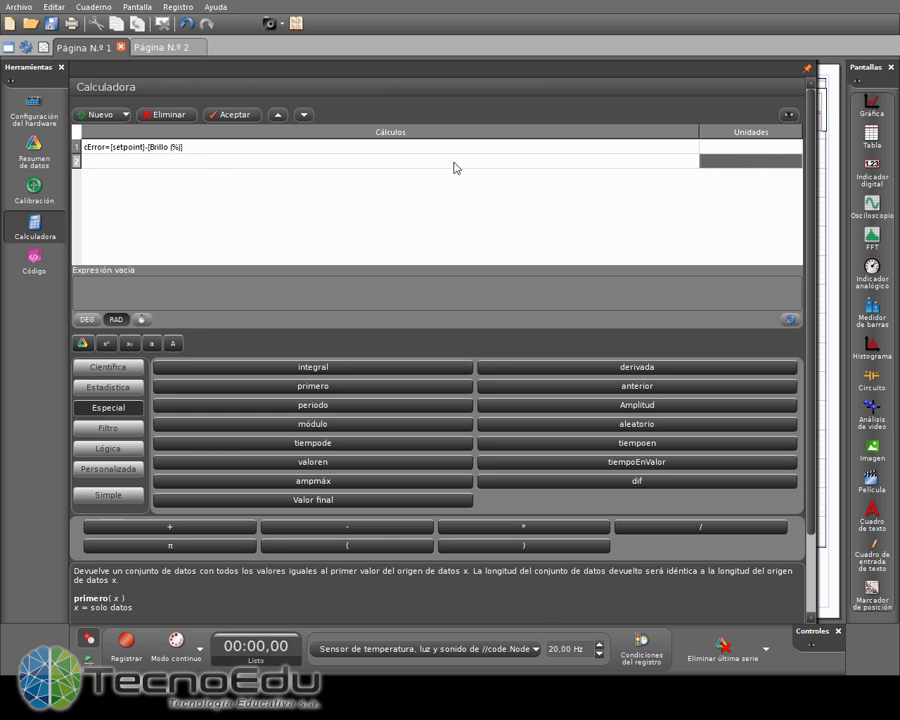
key("ctrl+z")
key("ctrl+z")
key("ctrl+y")
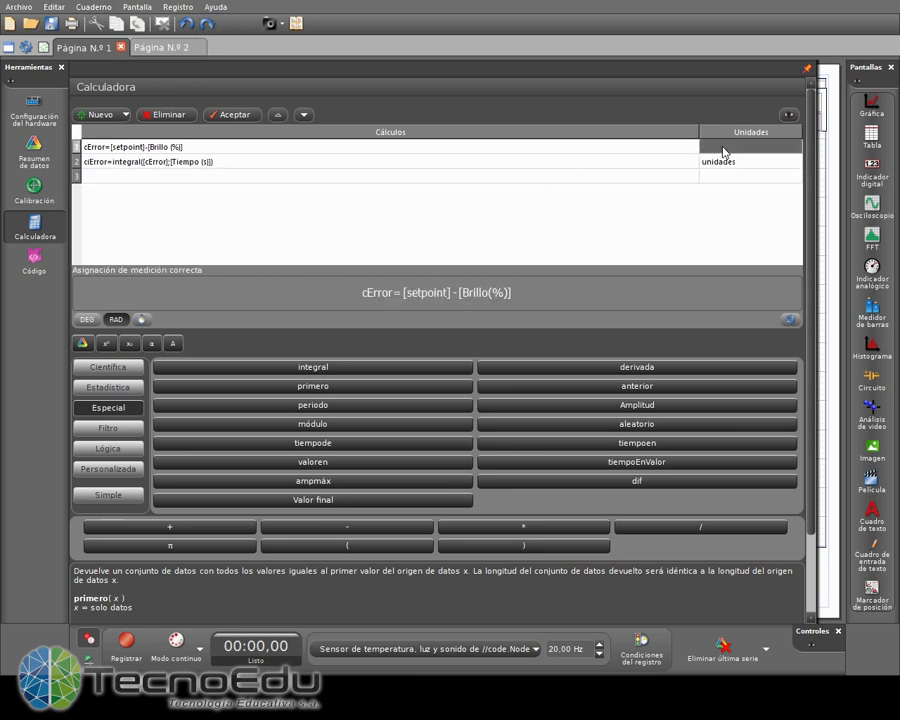
- Clear the units of the ciError calculation
double_click(746, 166)
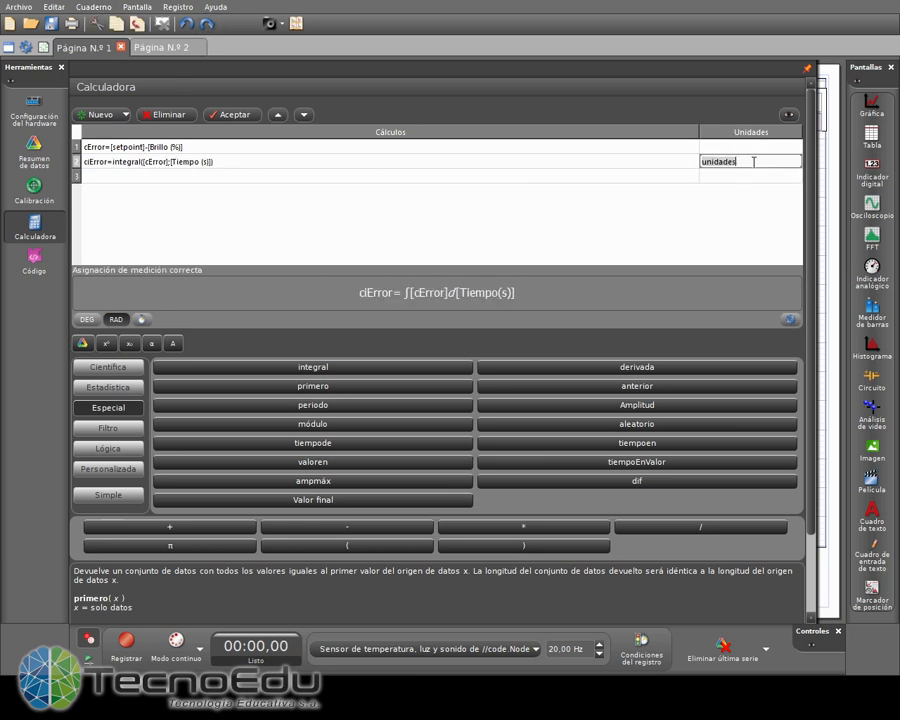
key("BackSpace")
key("Return")
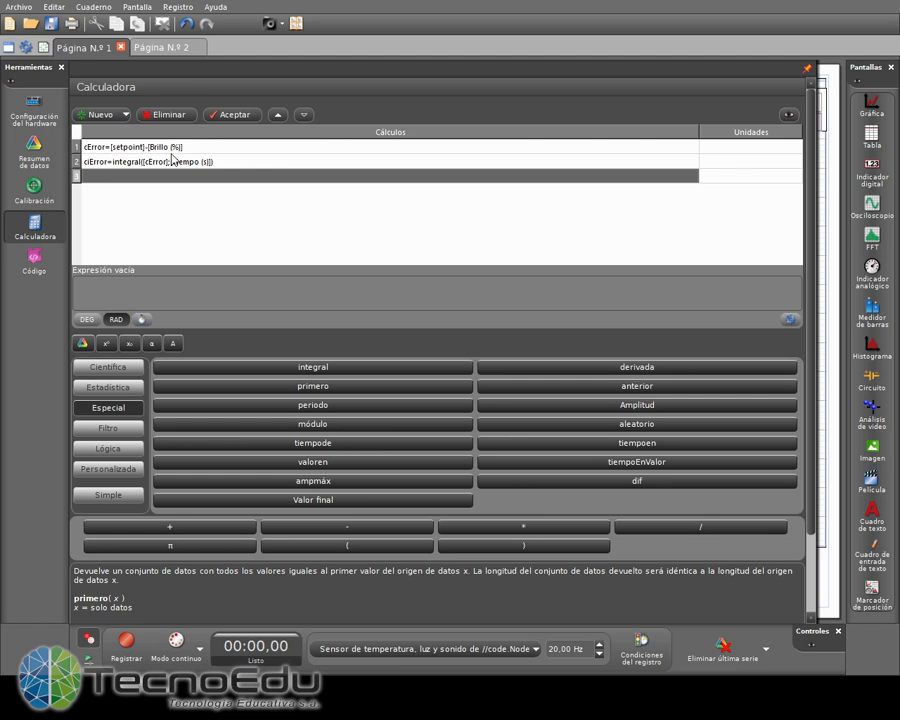
- Add a third calculation, cdError=derivada(2;[cError];[Tiempo (s)]), using the special derivative function
type("cdError=")
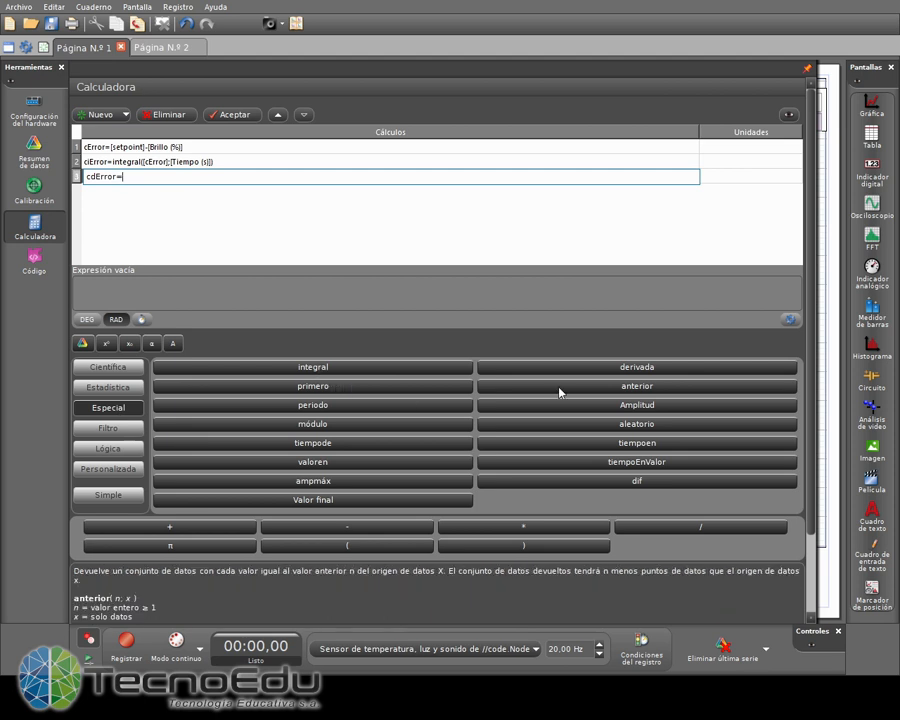
left_click(640, 367)
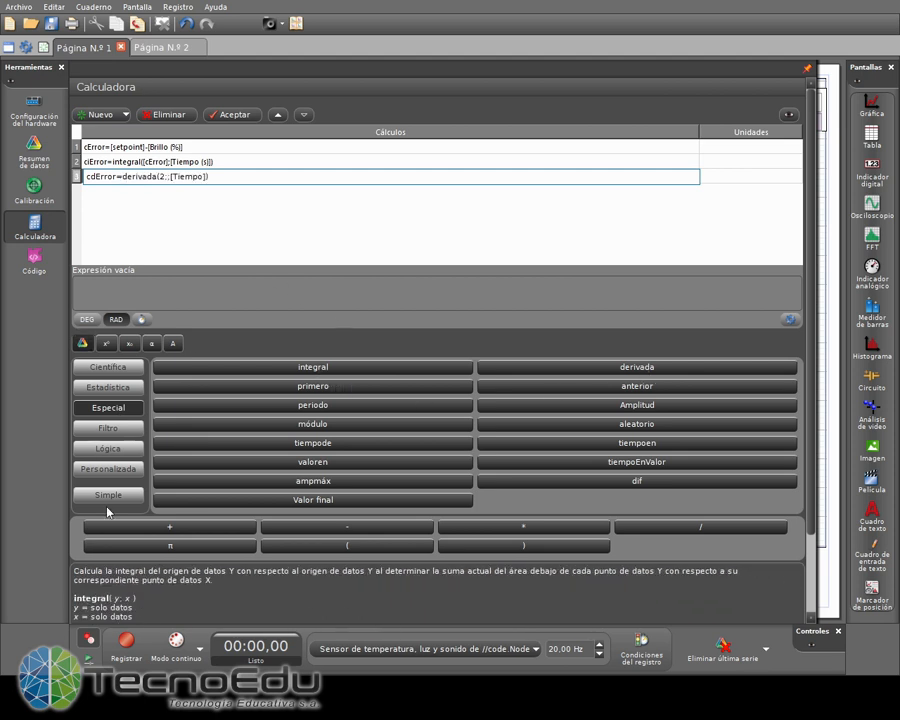
left_click(115, 579)
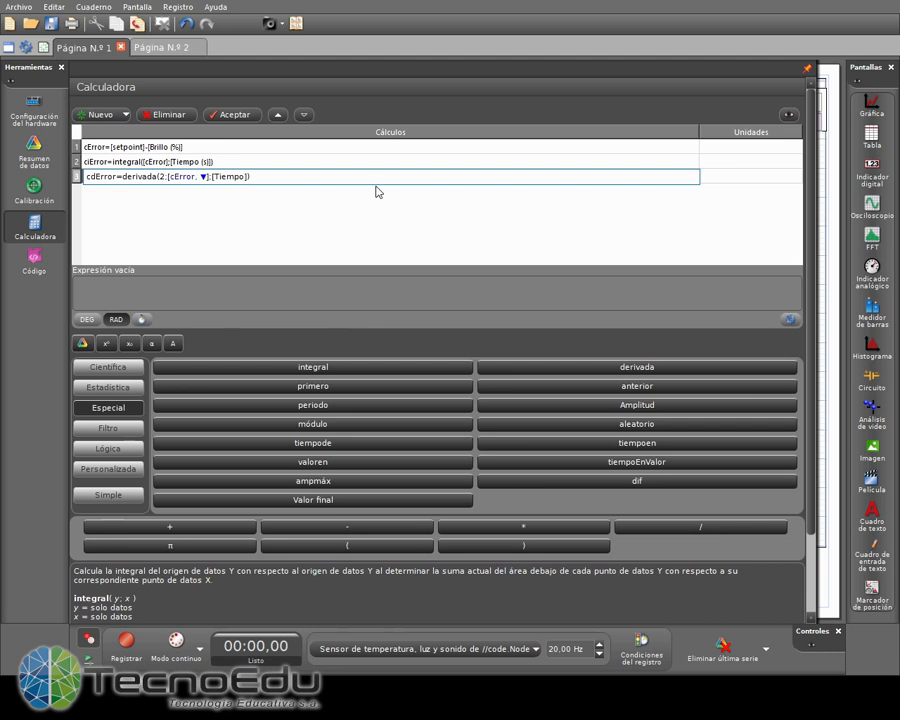
left_click(234, 115)
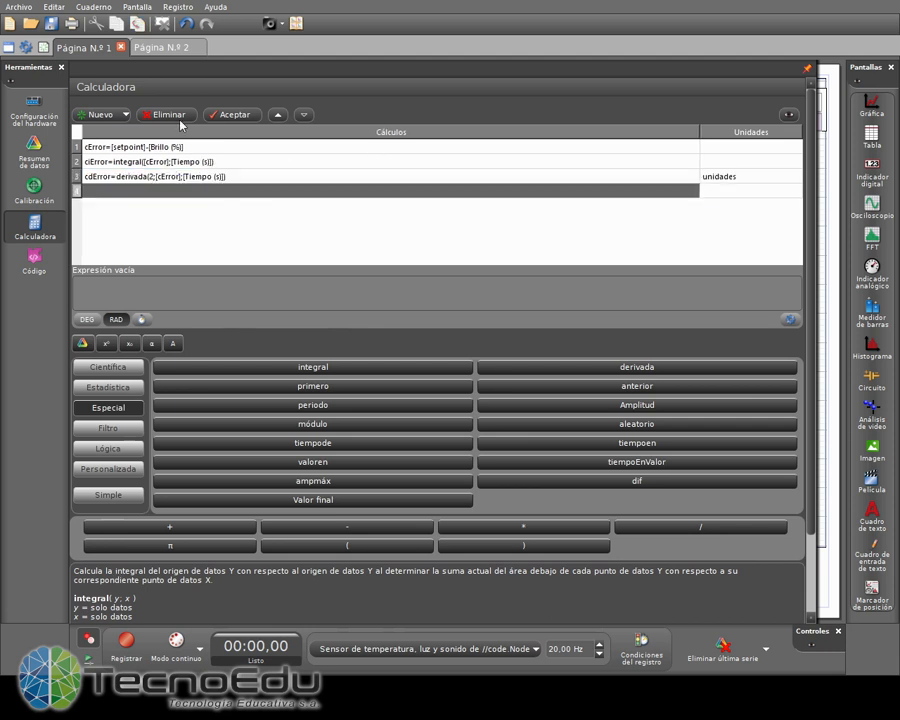
- Clear the units of the cdError calculation
left_click(730, 178)
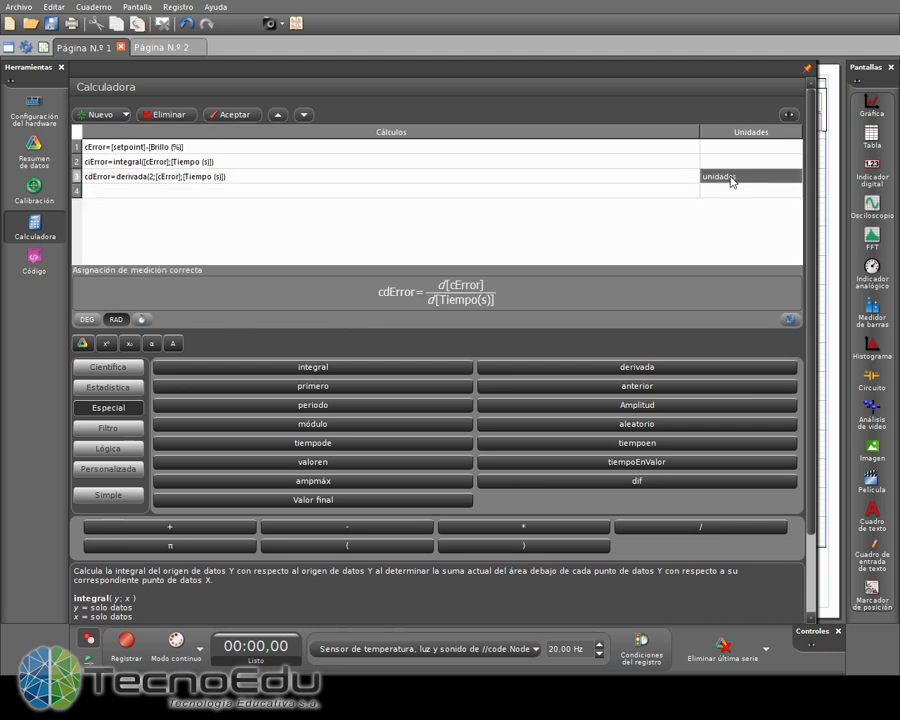
key("BackSpace")
key("BackSpace")
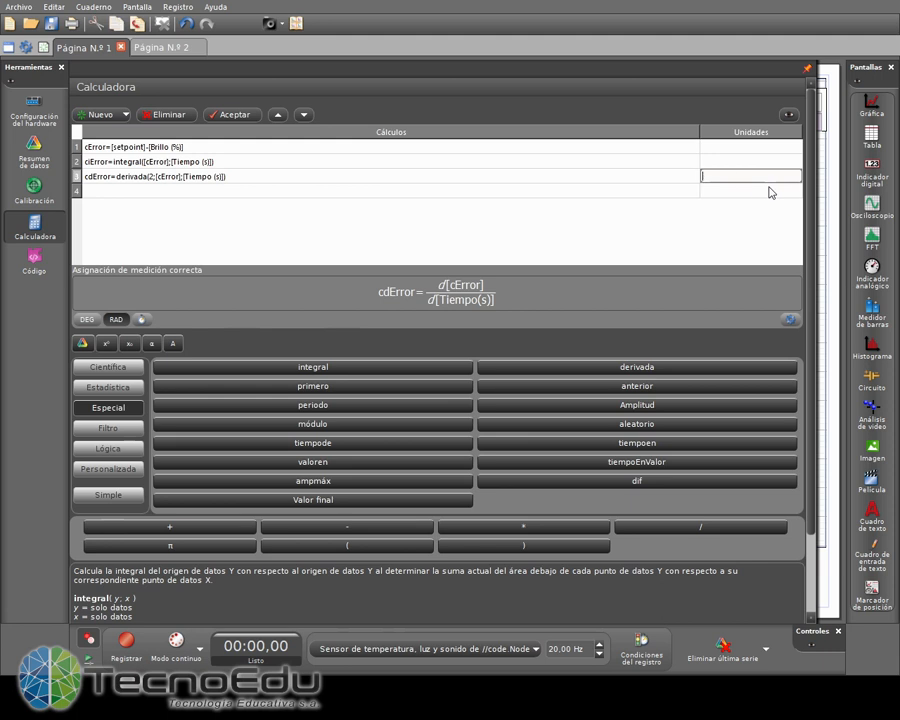
left_click(480, 192)
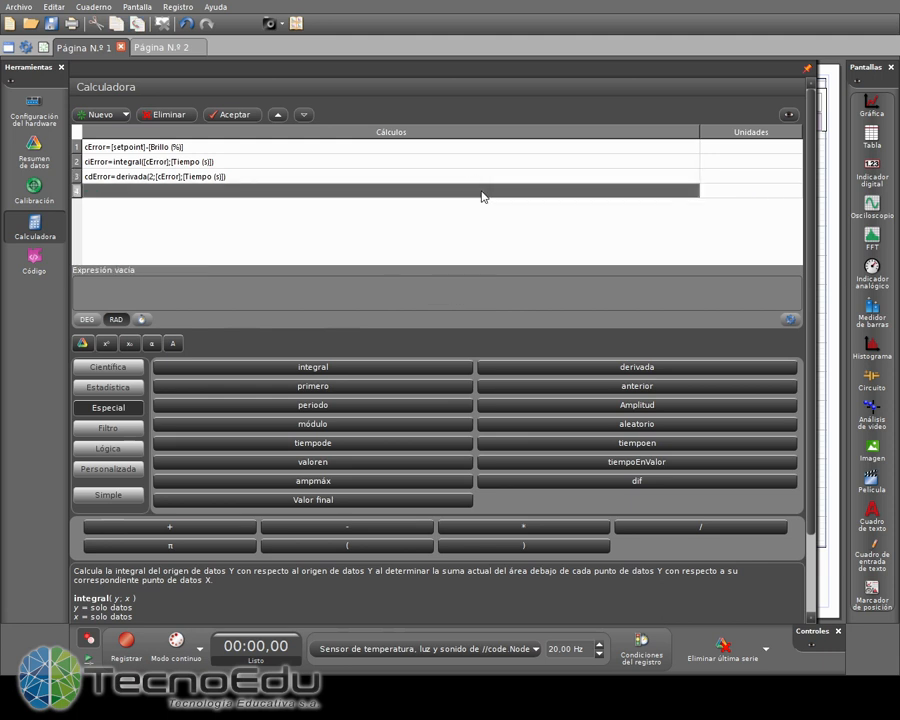
left_click(482, 191)
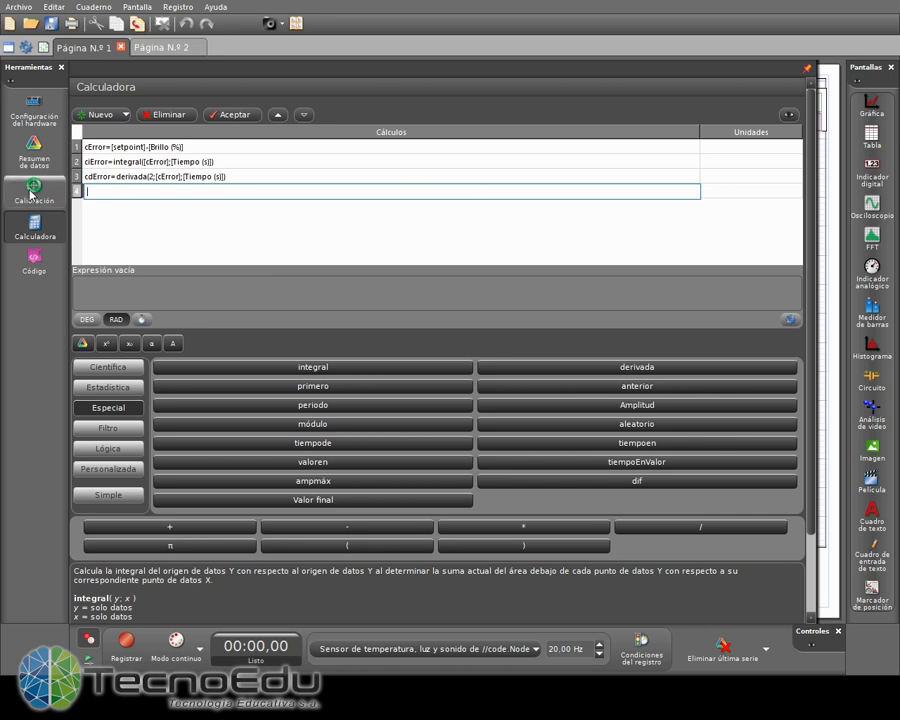
- Return to the code tool and view the program's Lua code
left_click(40, 268)
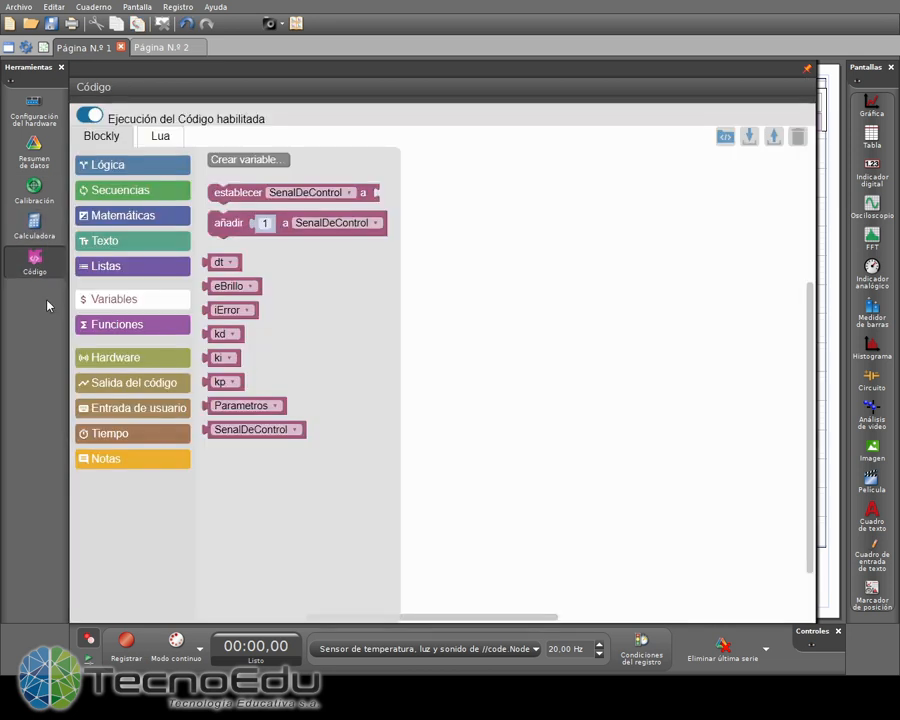
left_click(162, 137)
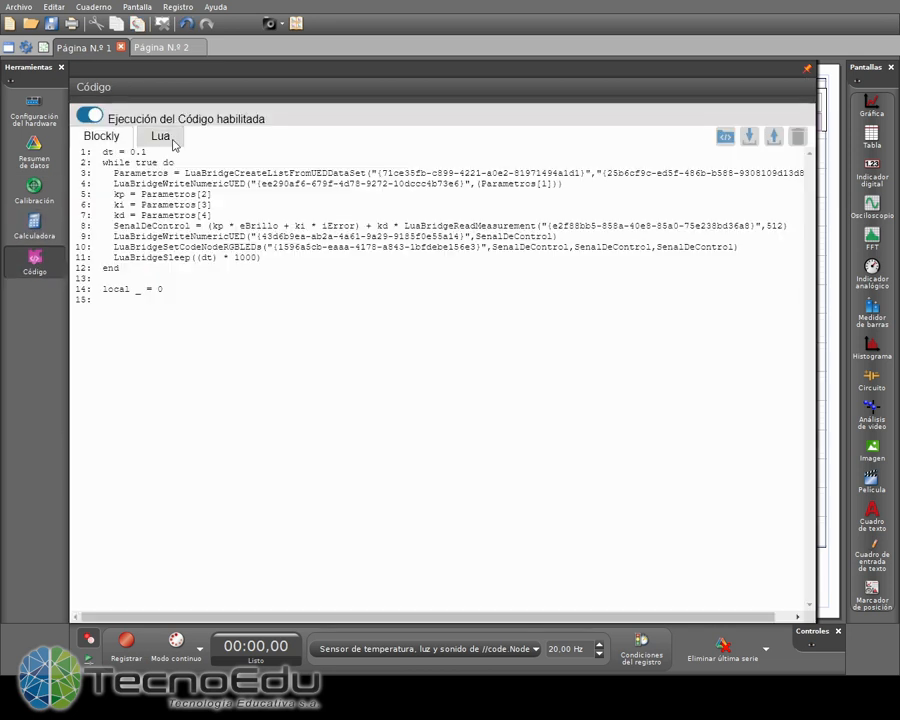
- Return to the Blockly view of the program and delete the loose 0 number block below the loop
left_click(104, 137)
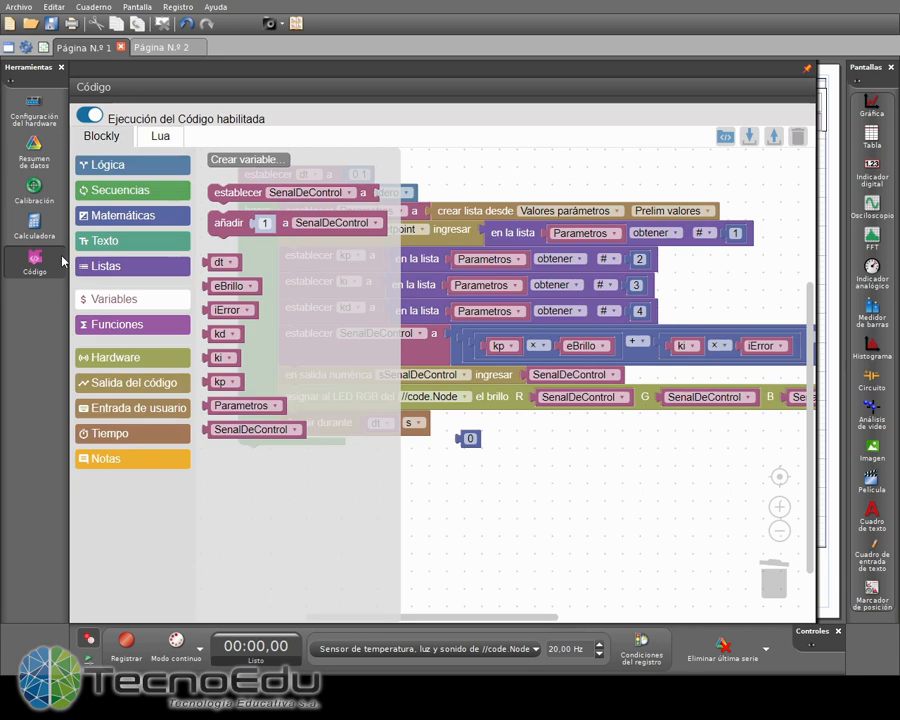
left_click(116, 298)
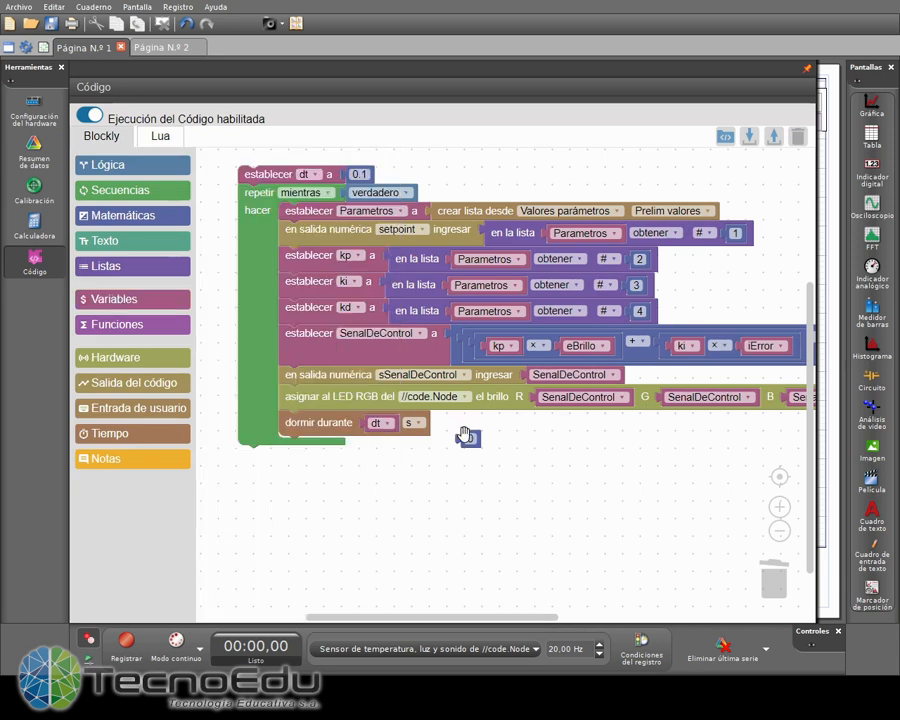
left_click(465, 437)
key("Delete")
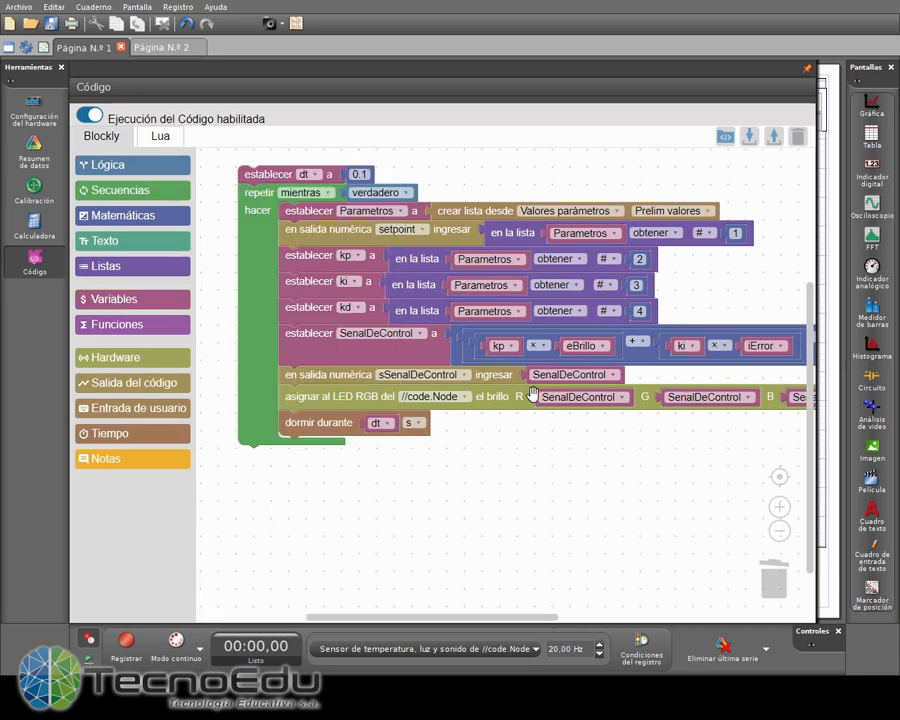
- Replace eBrillo in the kp product of SenalDeControl with a hardware value block set to cError
left_click(603, 347)
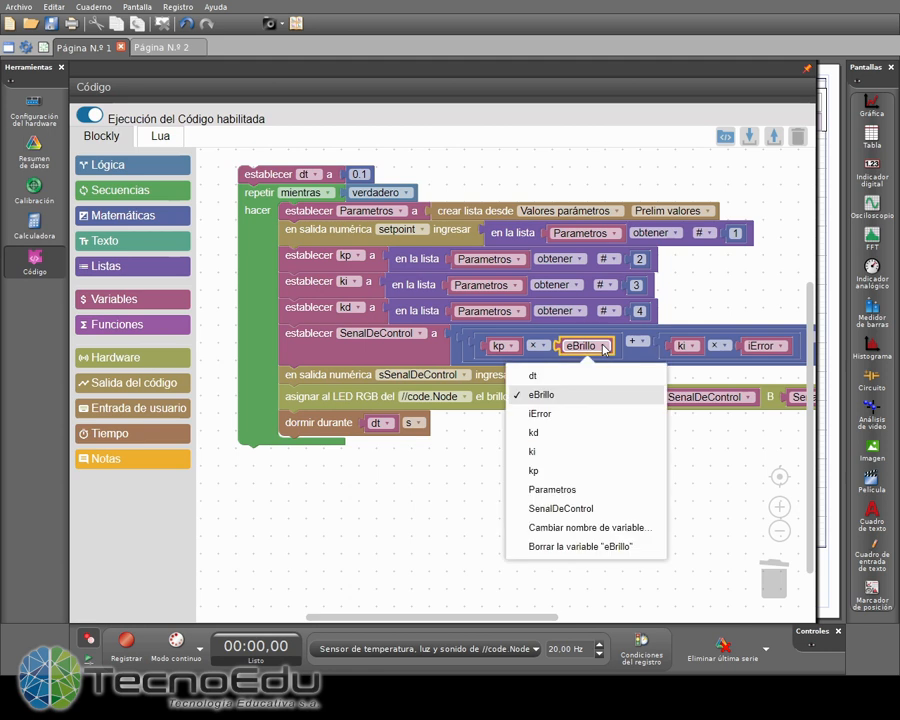
left_click(476, 486)
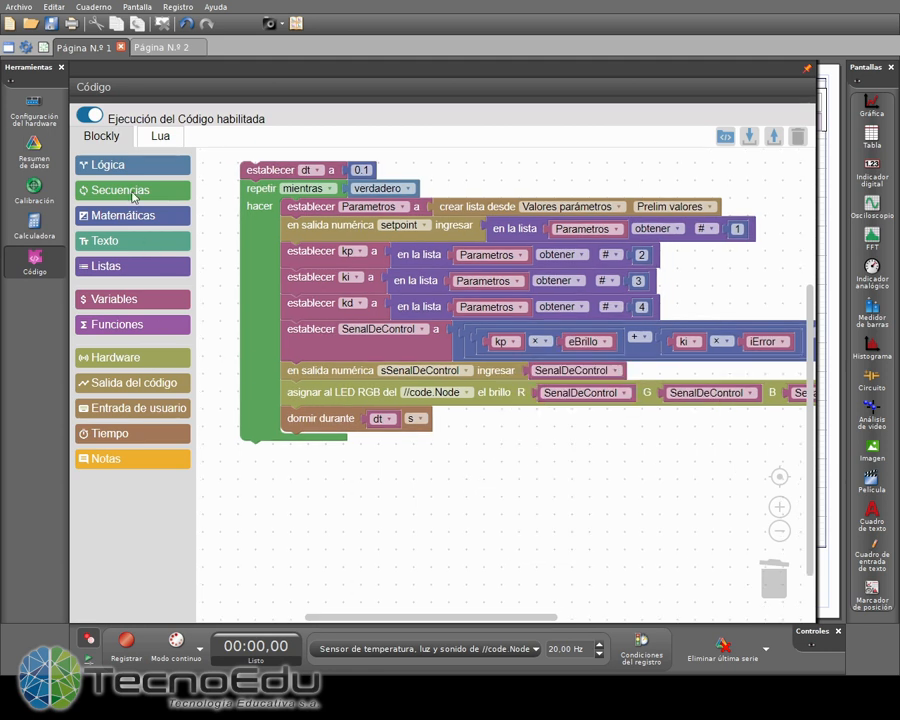
left_click(113, 360)
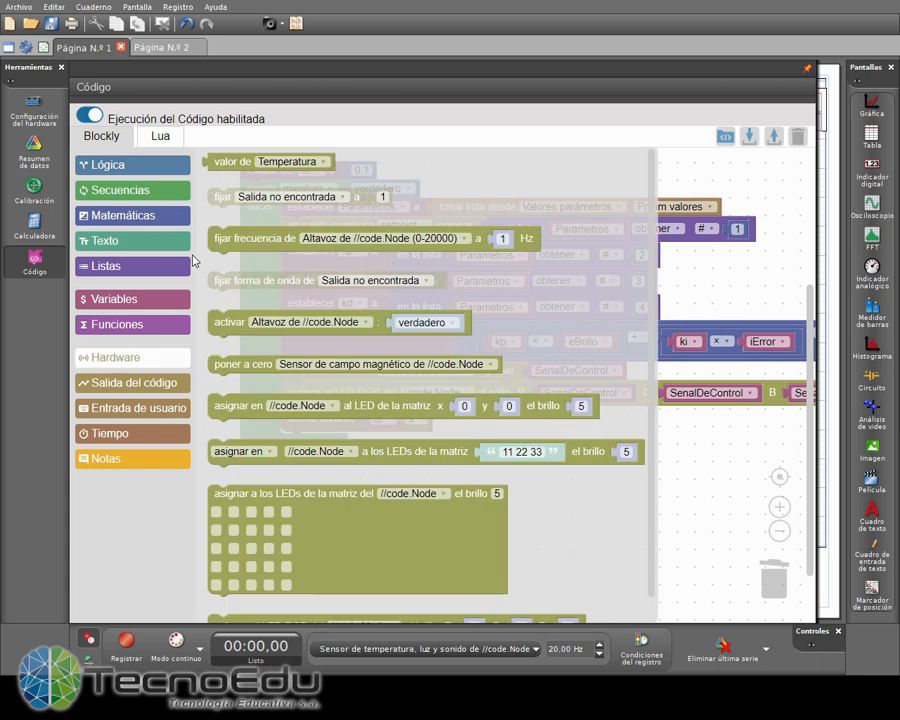
left_click_drag(215, 161, 601, 342)
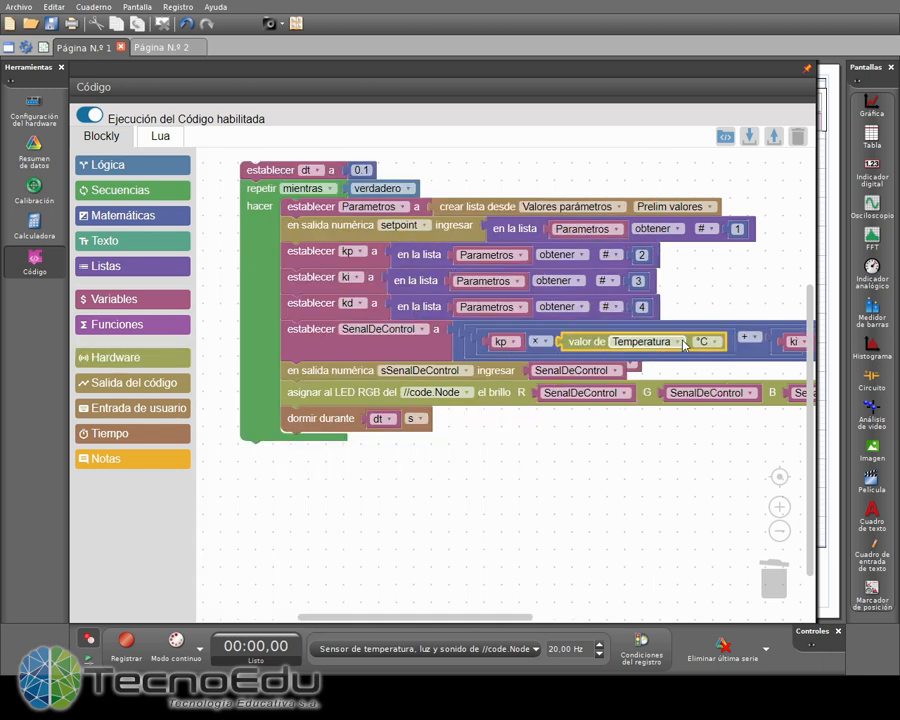
left_click(680, 342)
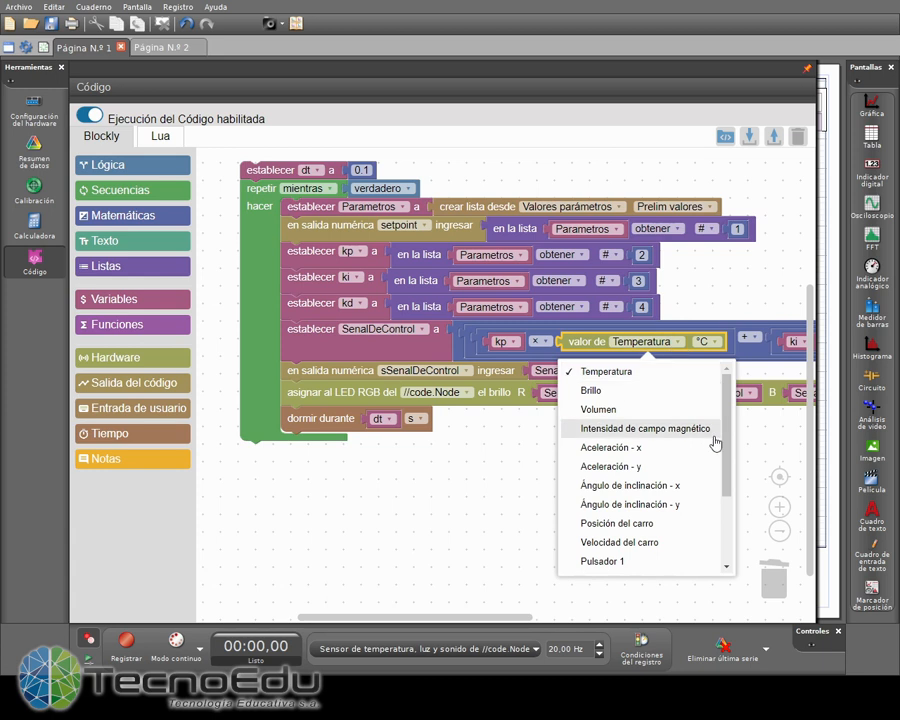
left_click_drag(727, 462, 717, 542)
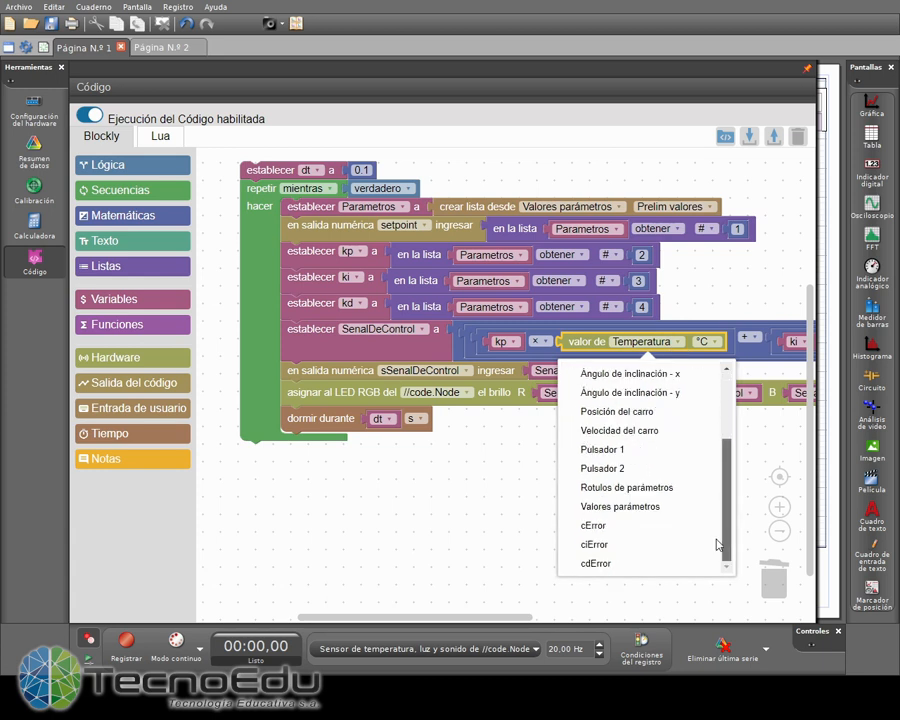
left_click(620, 525)
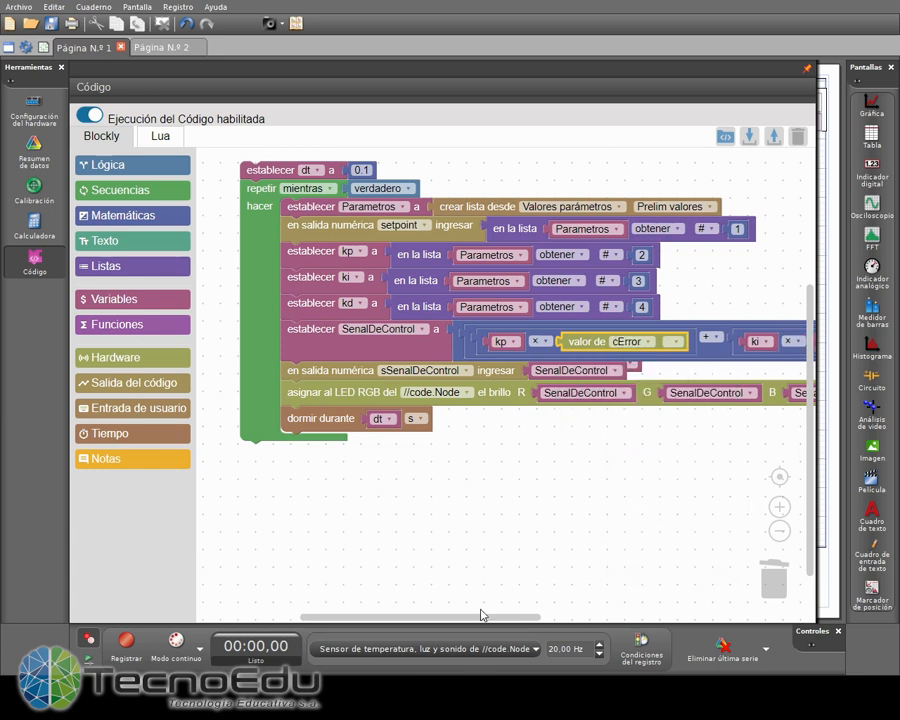
- Duplicate the cError value block into the ki product, set the copy to ciError, and delete the displaced iError block
left_click_drag(482, 616, 572, 614)
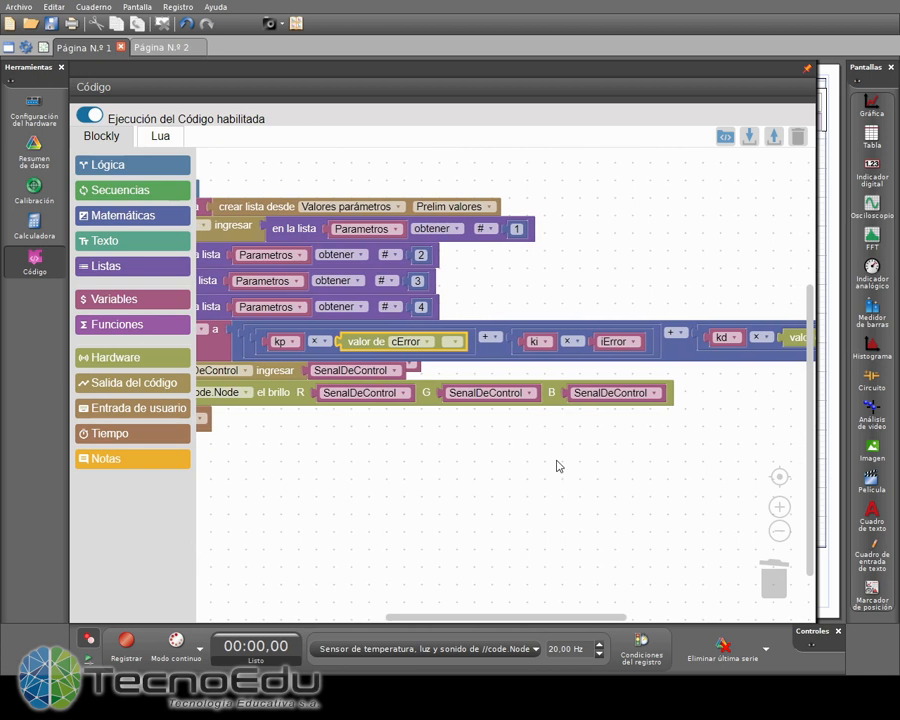
right_click(357, 344)
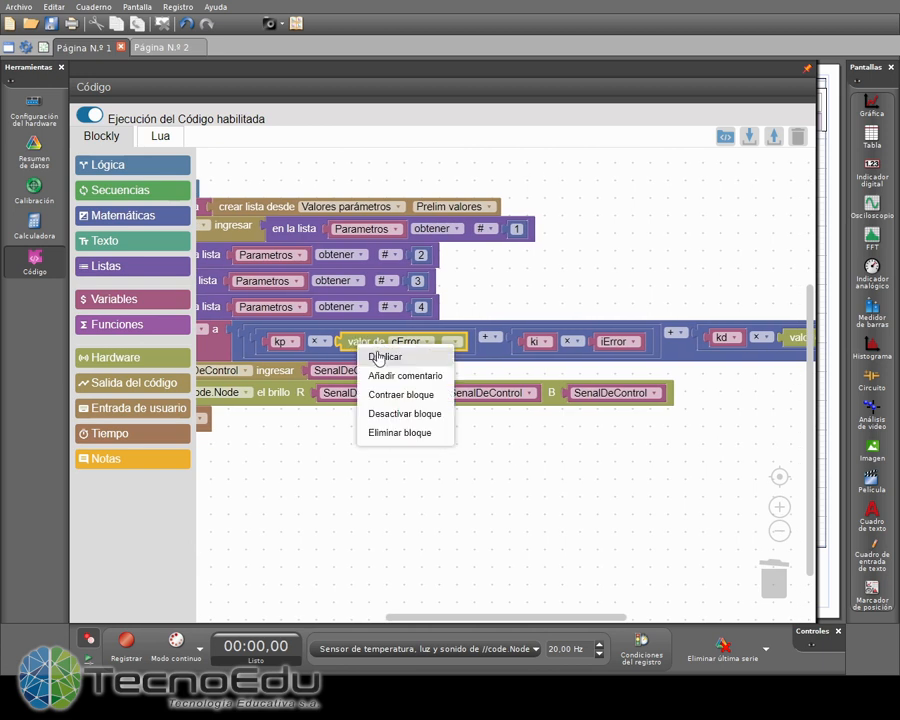
left_click(376, 357)
left_click_drag(386, 372, 672, 349)
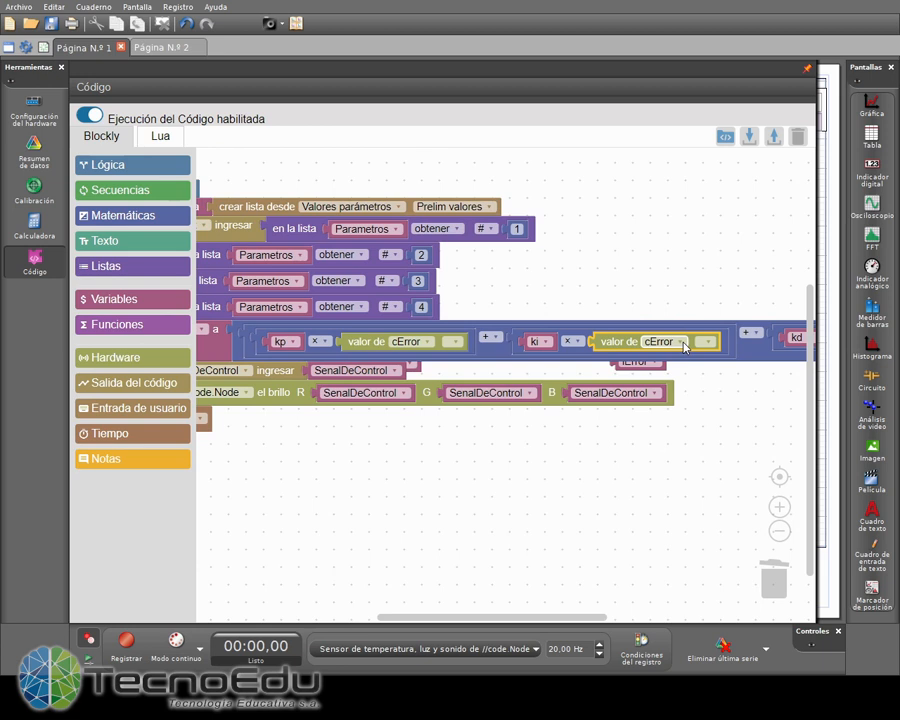
left_click(681, 342)
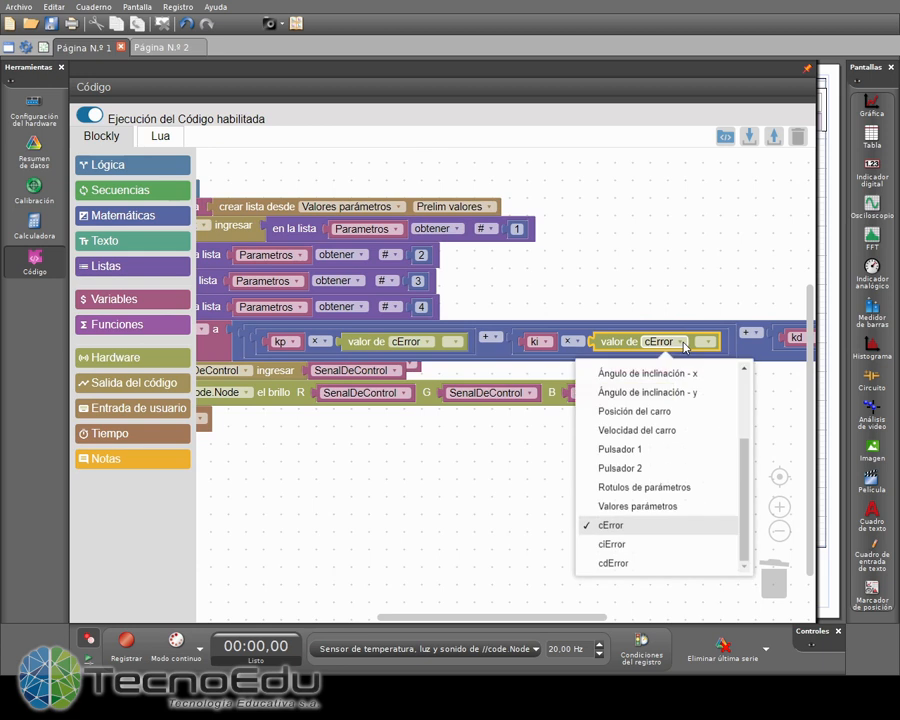
left_click(612, 545)
left_click(637, 362)
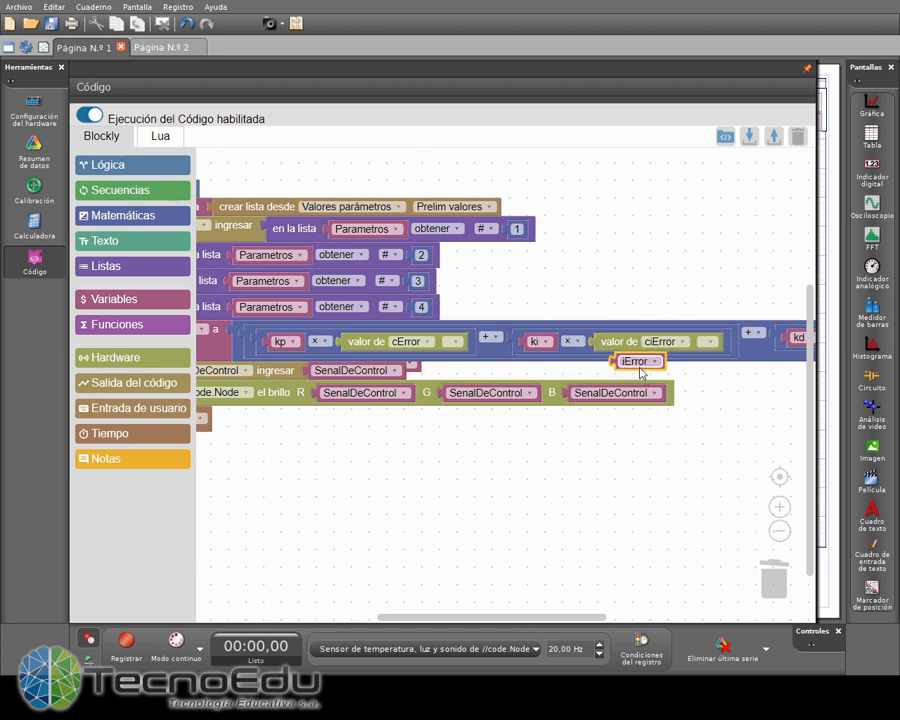
key("Delete")
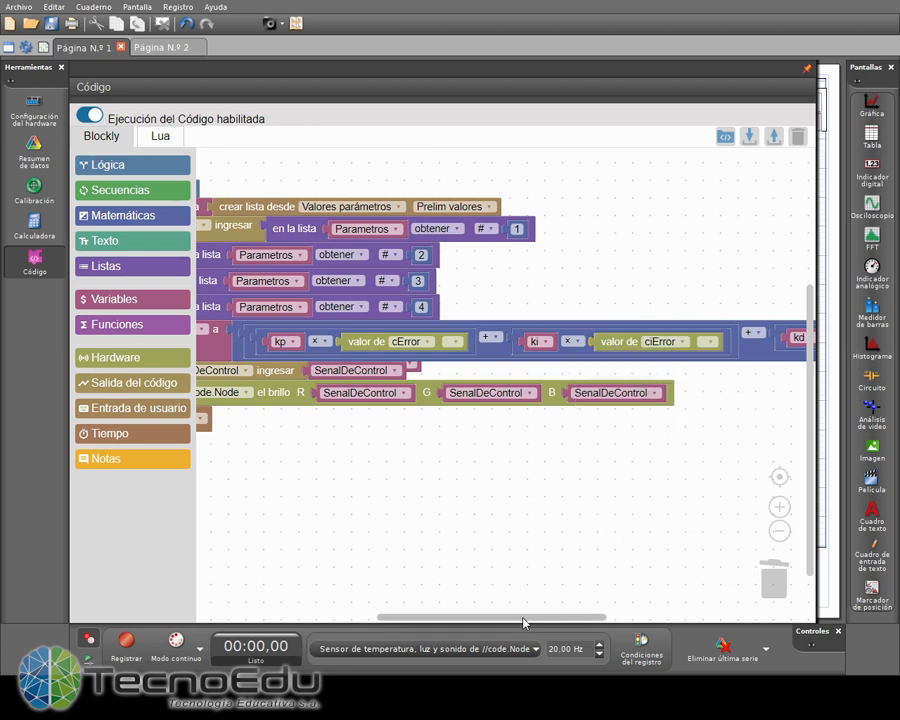
- Set the value block in the kd product of SenalDeControl to cdError instead of Temperatura
left_click_drag(521, 622, 653, 621)
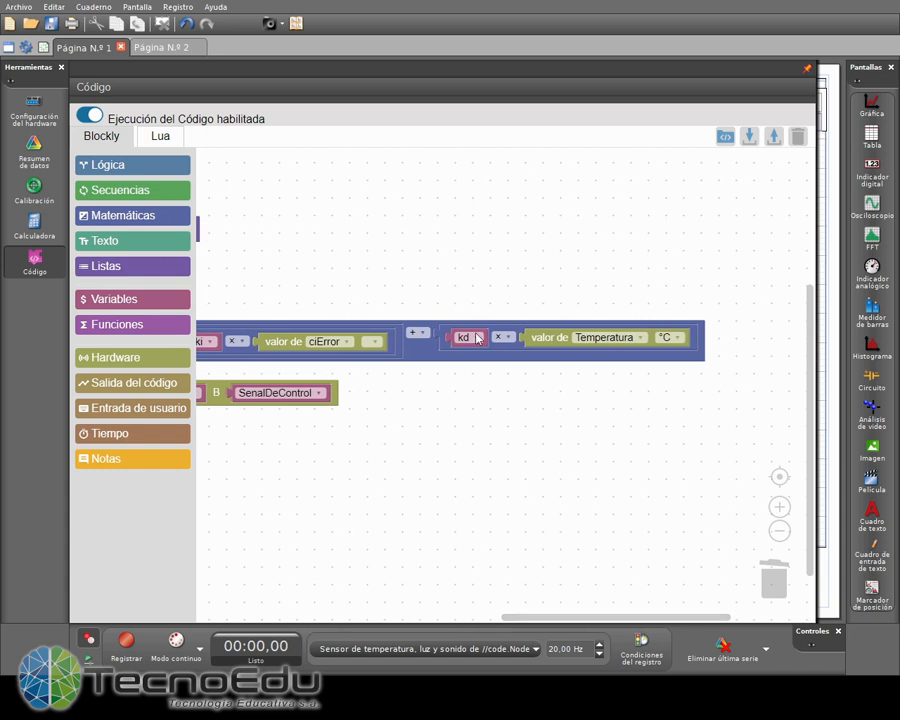
left_click(642, 339)
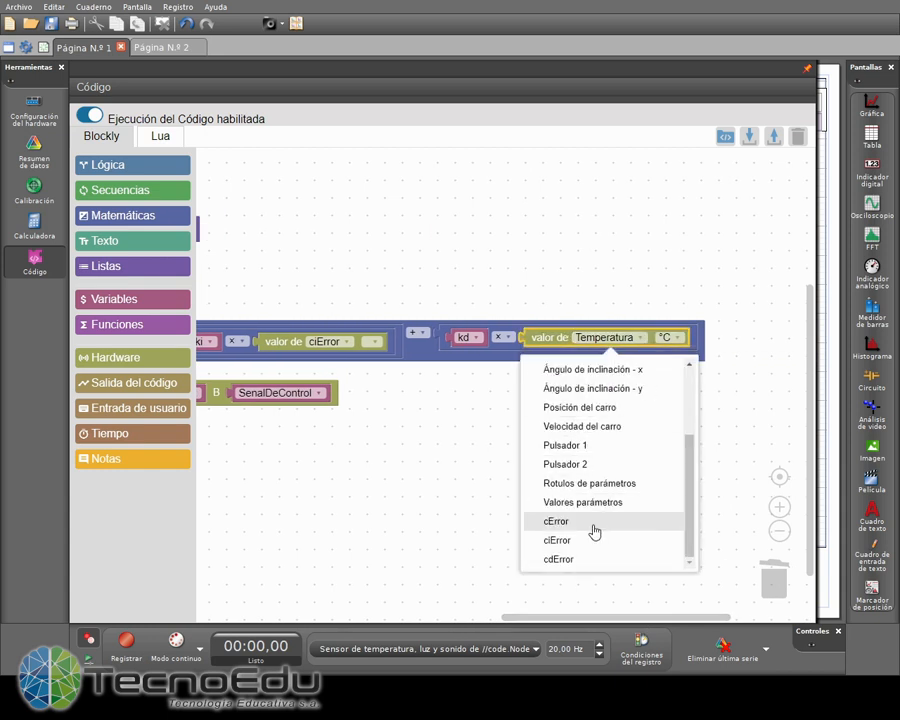
left_click(583, 562)
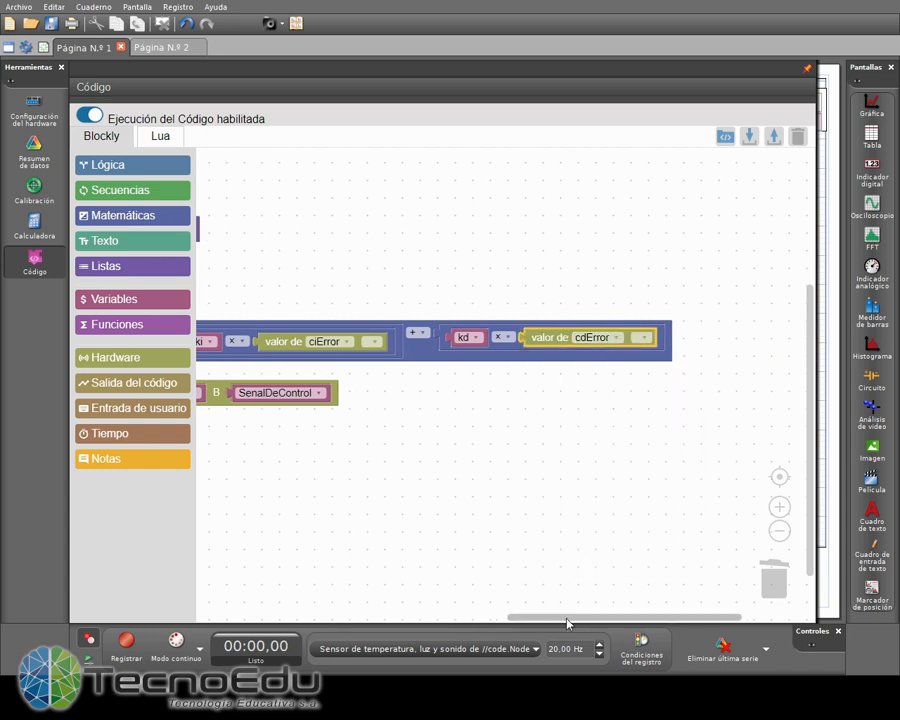
- Pull the displaced eBrillo block out from behind the SenalDeControl output block and delete it
left_click_drag(622, 618, 336, 590)
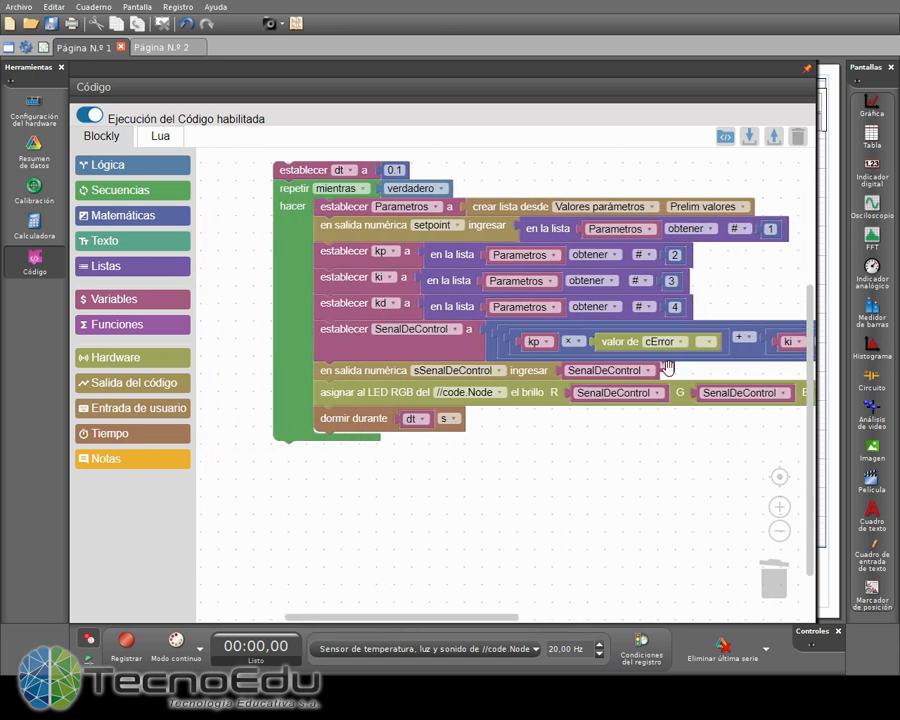
left_click_drag(668, 369, 654, 484)
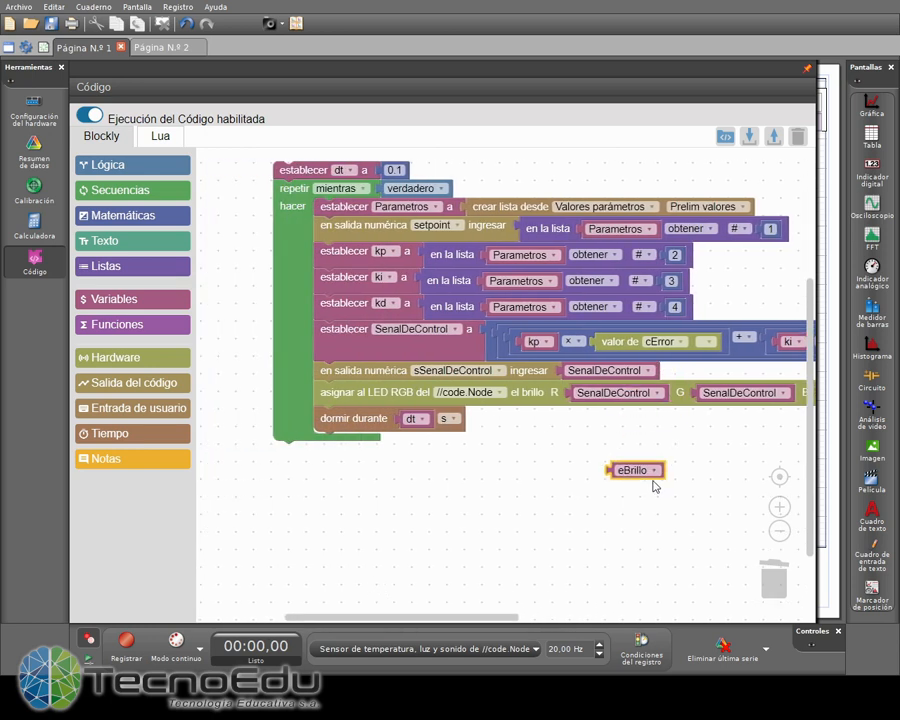
key("Delete")
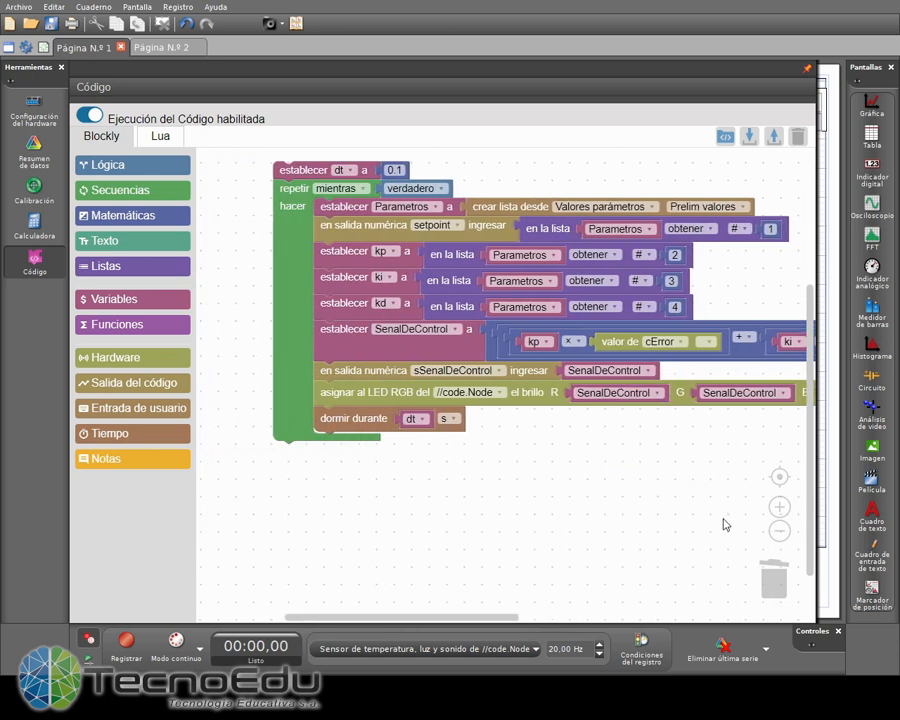
- Delete the unused variables eBrillo and iError from the program and close the code tool
left_click(157, 305)
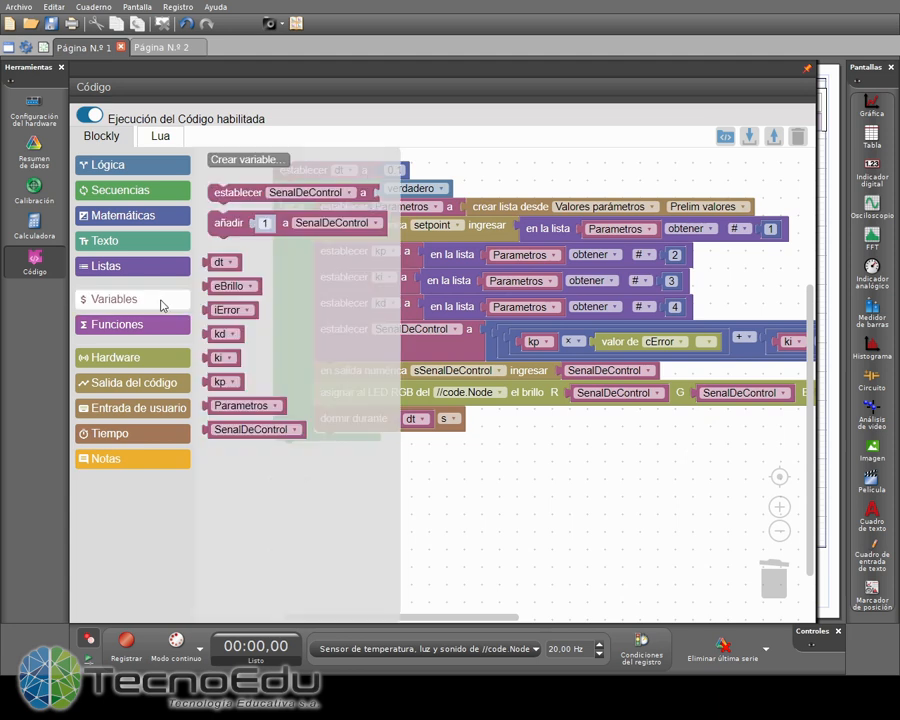
left_click(217, 290)
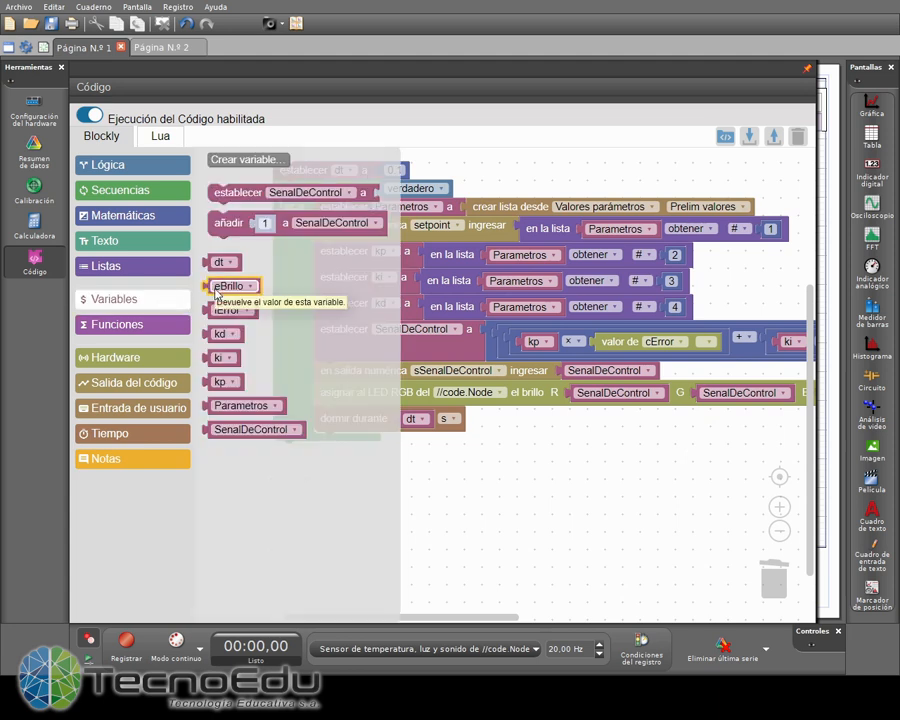
right_click(217, 291)
left_click(245, 302)
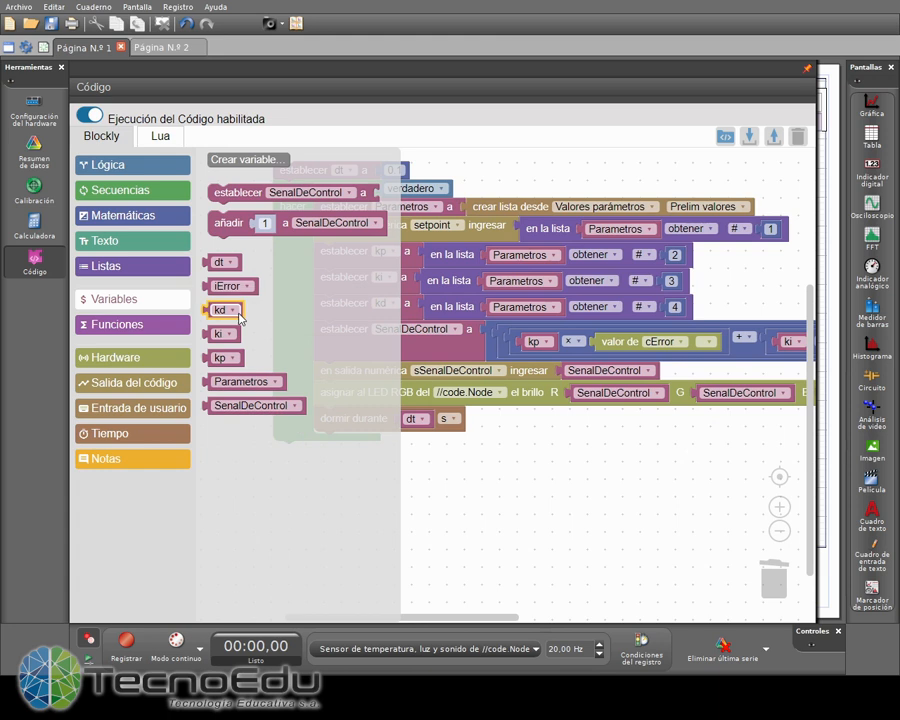
left_click(232, 286)
right_click(237, 290)
left_click(246, 309)
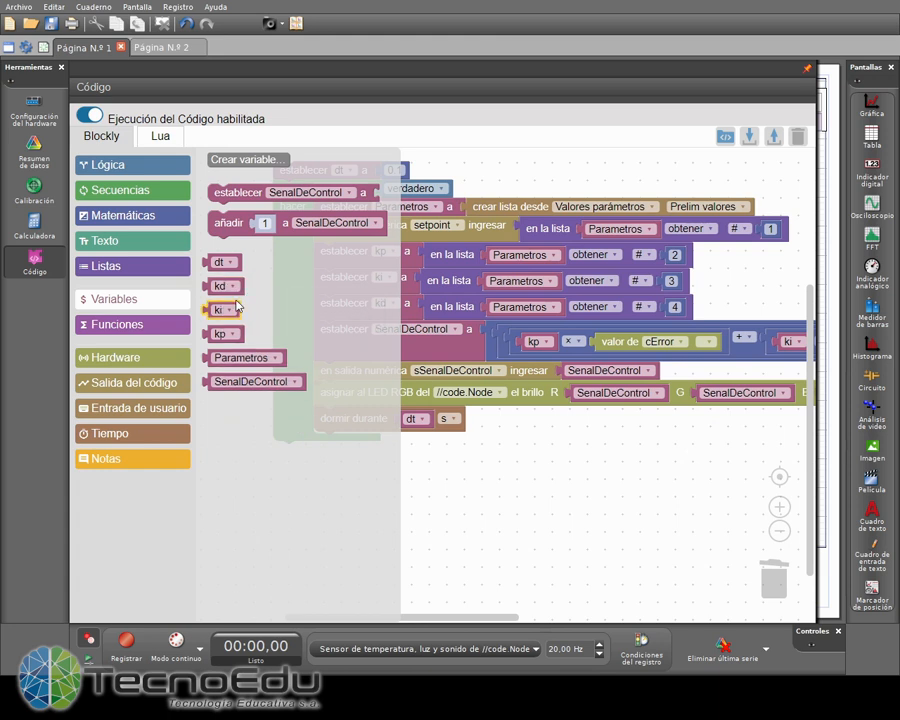
left_click(234, 288)
left_click(313, 404)
left_click(458, 486)
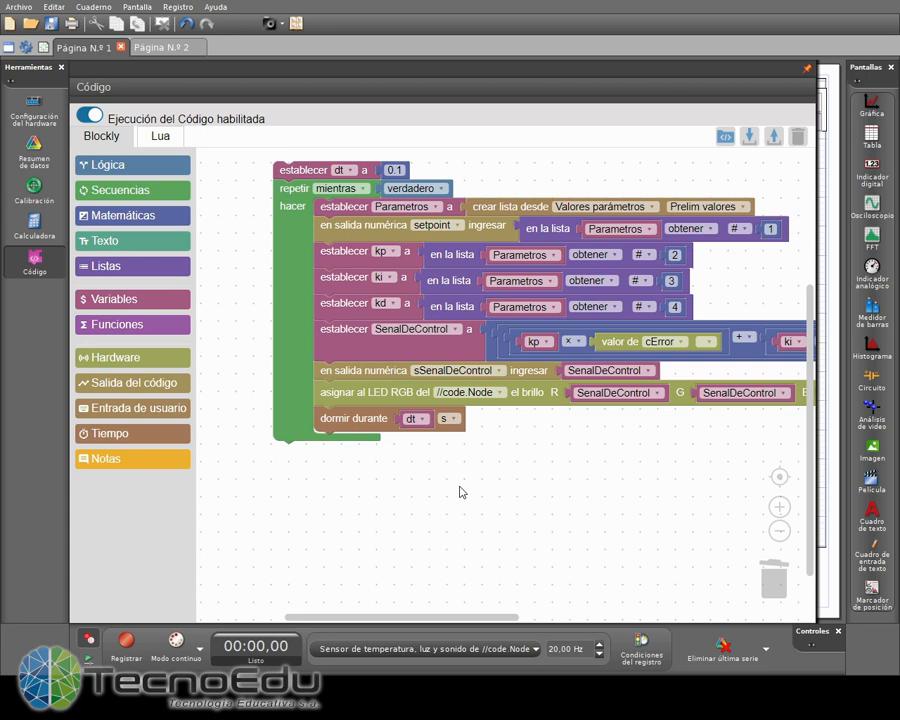
left_click(34, 259)
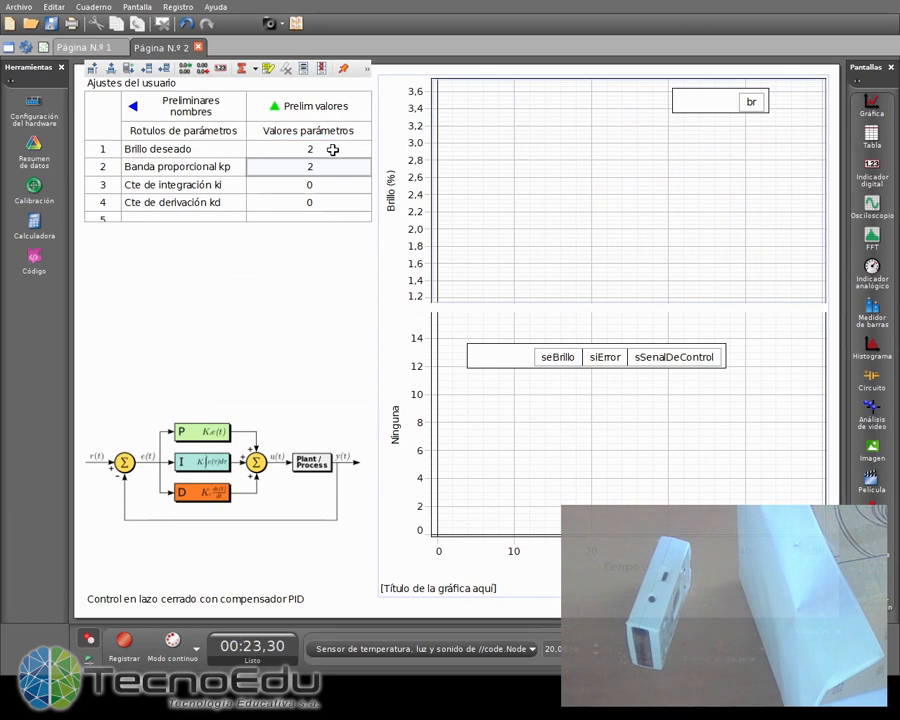
- Change the lower graph on page 2 to plot cError, ciError, cdError and sSenalDeControl on its vertical axis
left_click(399, 440)
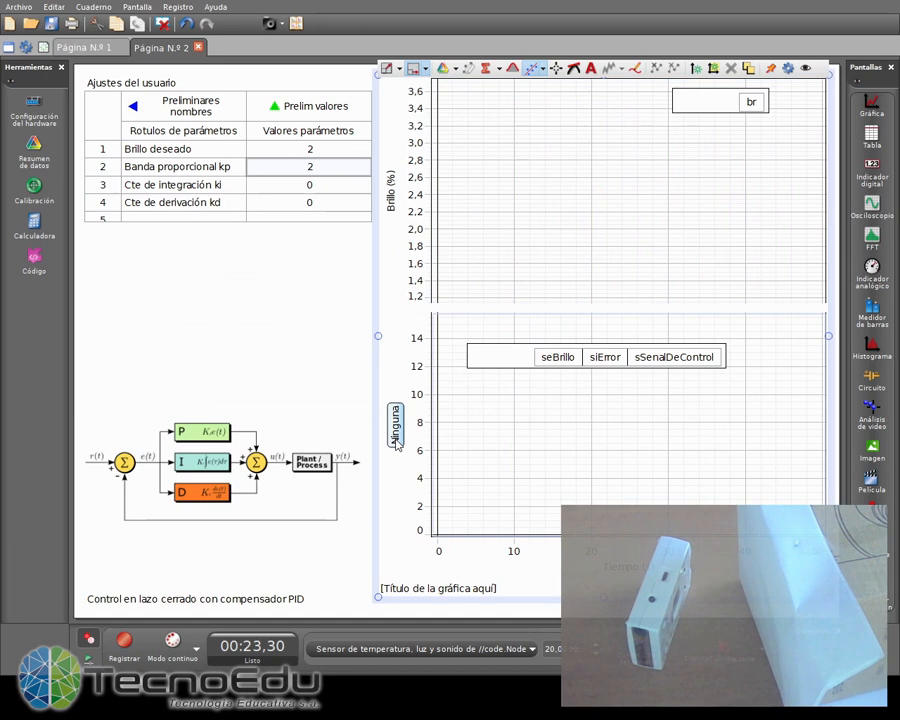
left_click(397, 489)
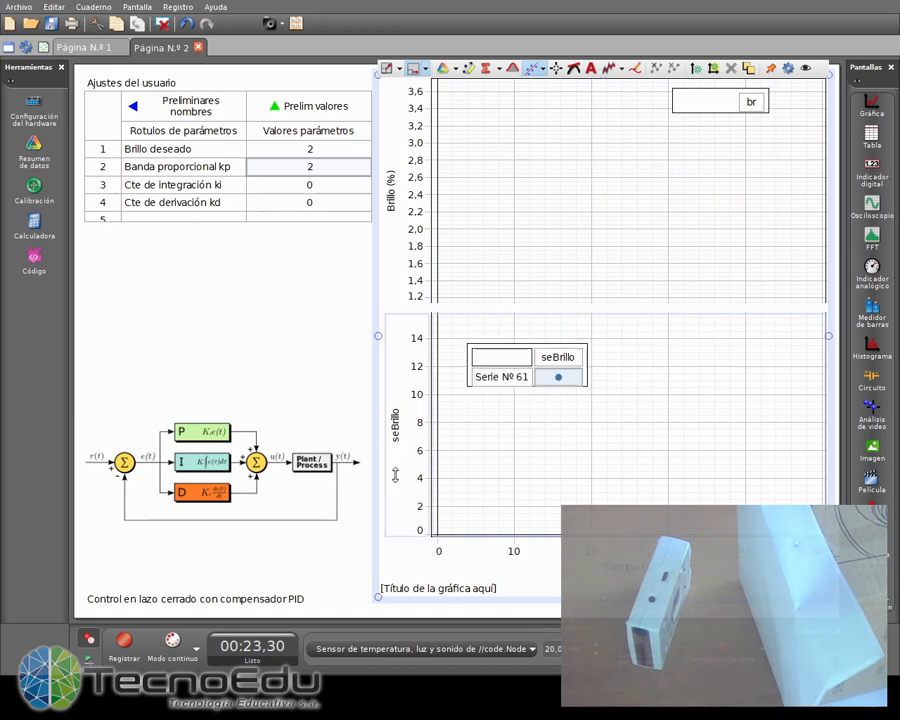
left_click(396, 438)
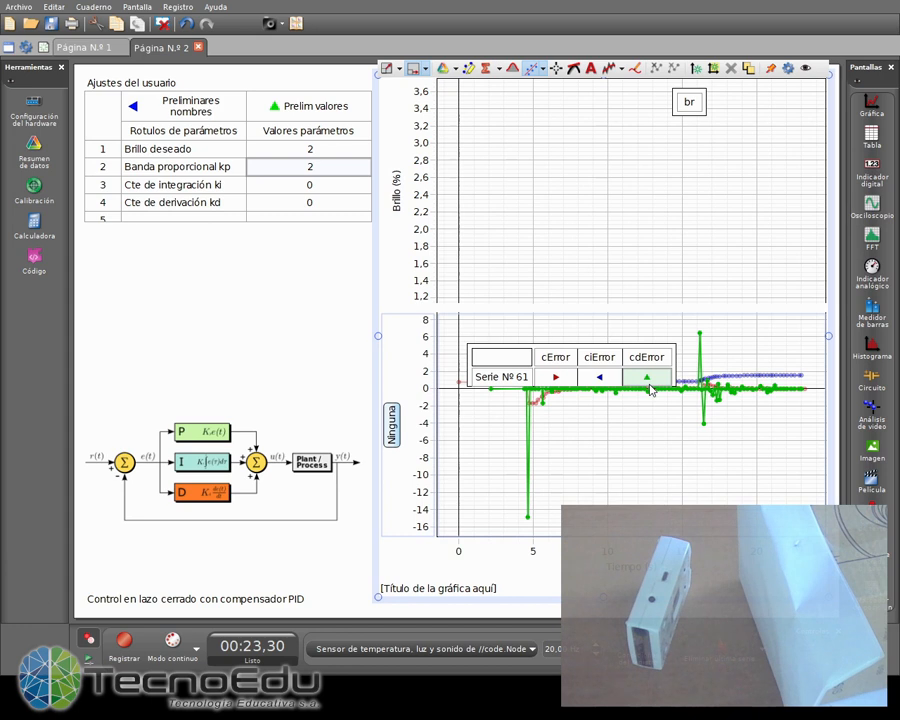
left_click(321, 392)
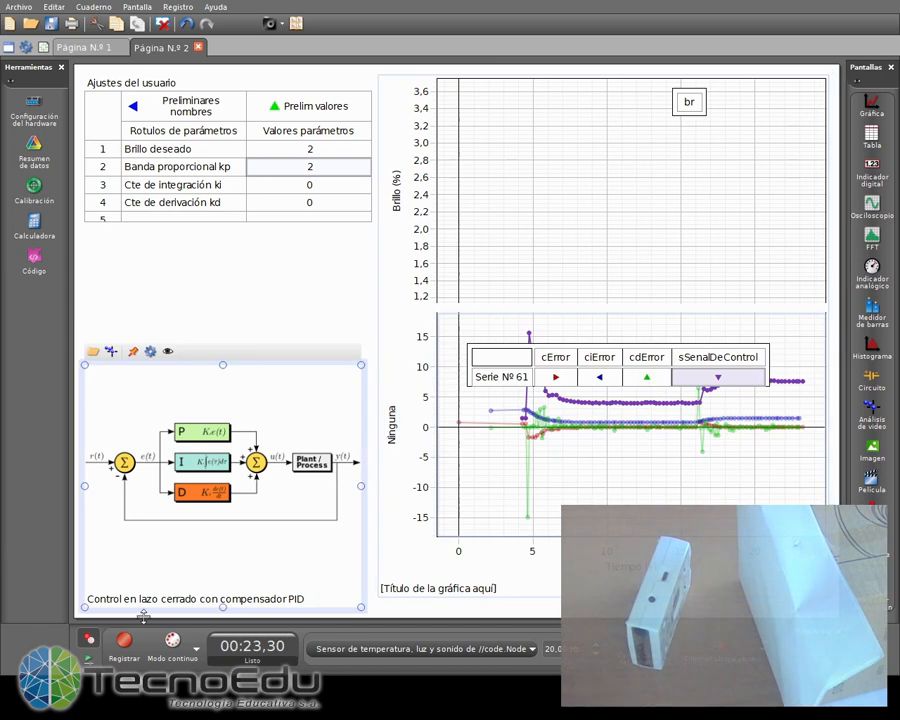
- Record a run with the proportional controller, setting the desired brightness to 3 during the recording, and stop it
left_click(124, 643)
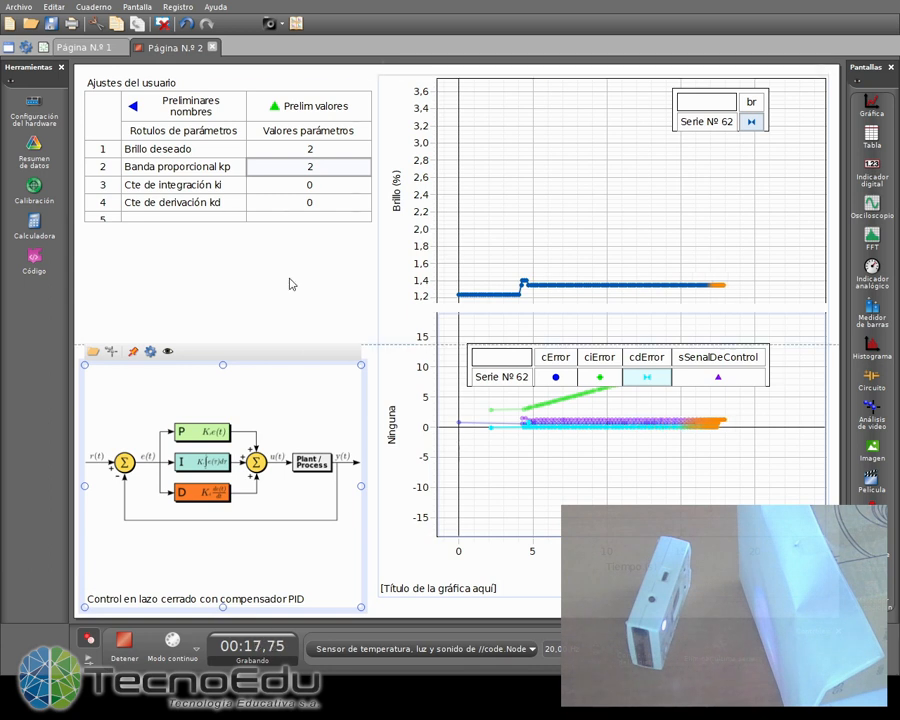
left_click(323, 150)
type("3")
key("Return")
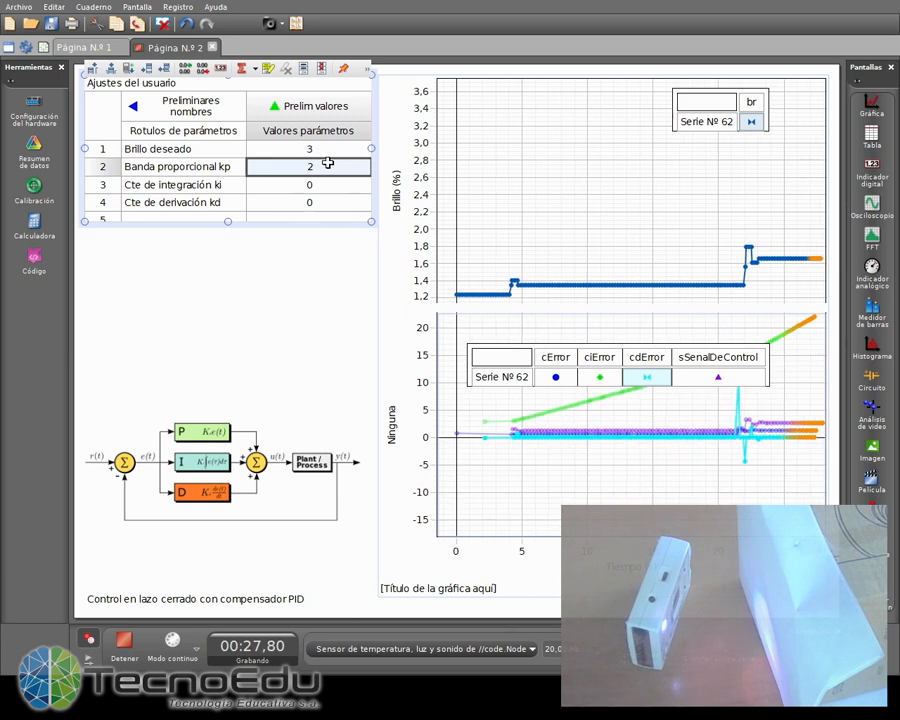
left_click(126, 648)
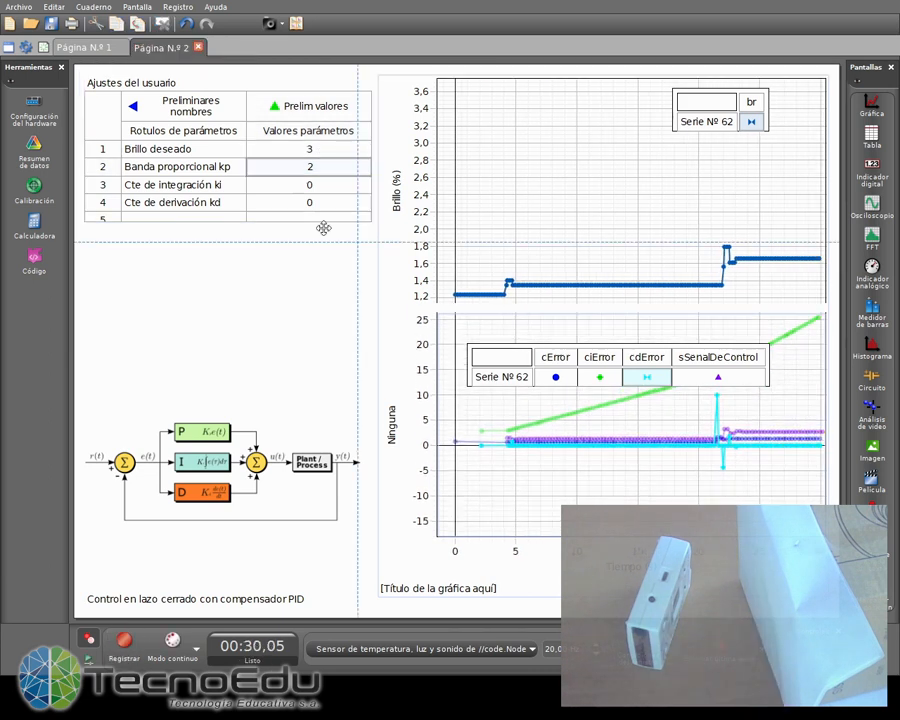
- Set the integration constant ki to 5 and the desired brightness to 2 in the user settings table
left_click(314, 184)
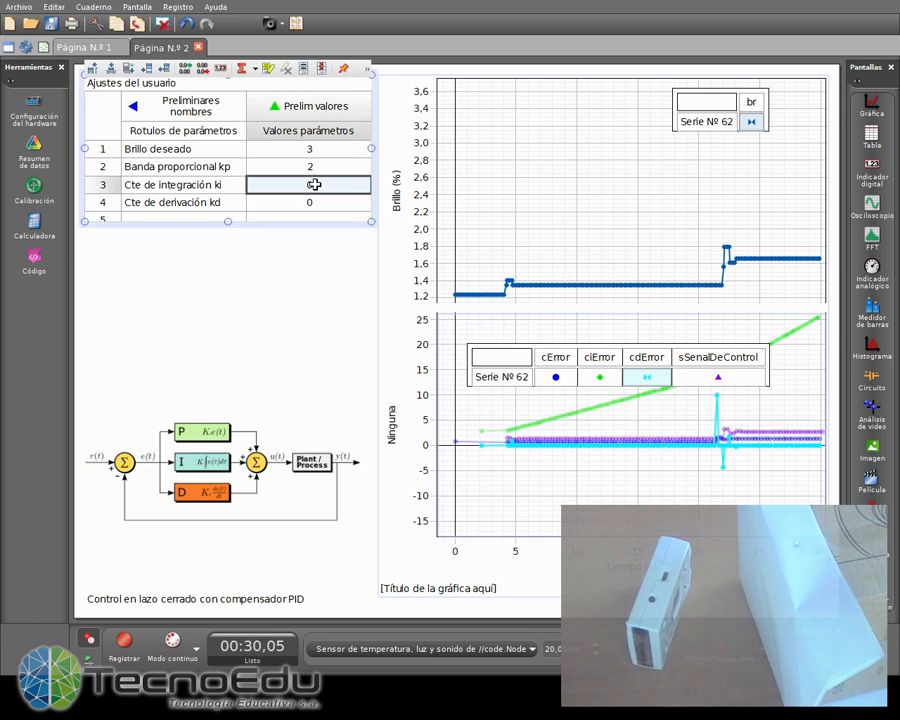
type("5")
key("Return")
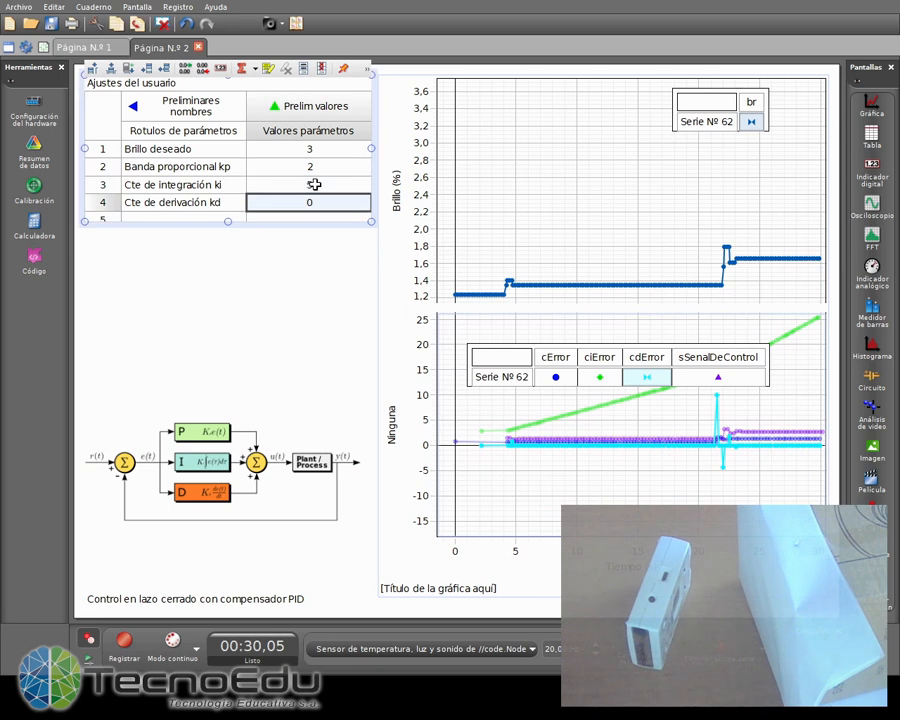
left_click(296, 148)
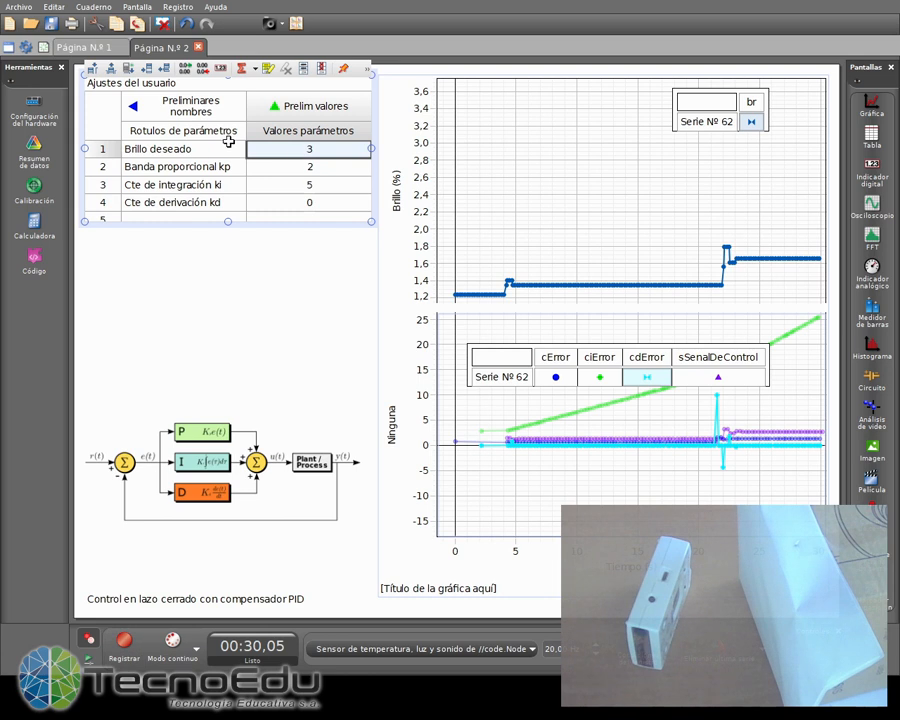
type("2")
key("Return")
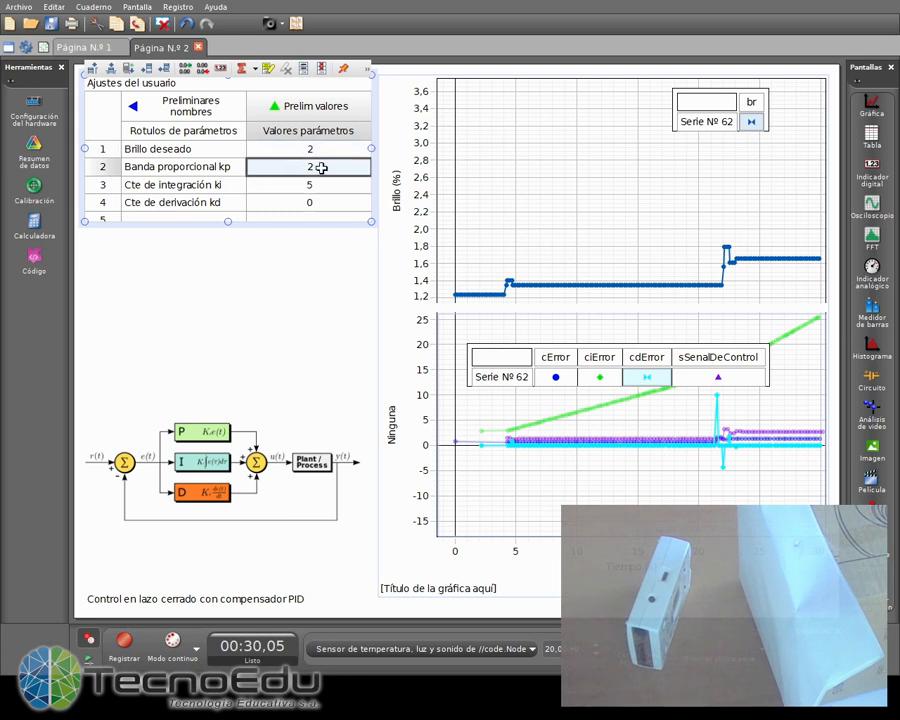
- Record a run with the proportional-integral controller, setting the desired brightness to 3 during the recording, and stop it
left_click(125, 645)
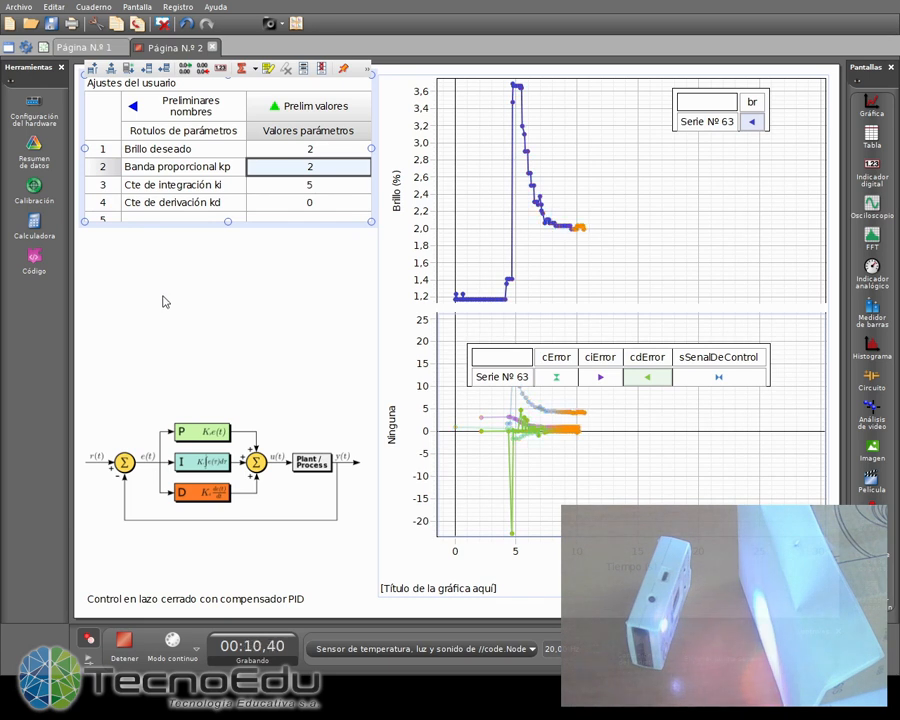
left_click(330, 149)
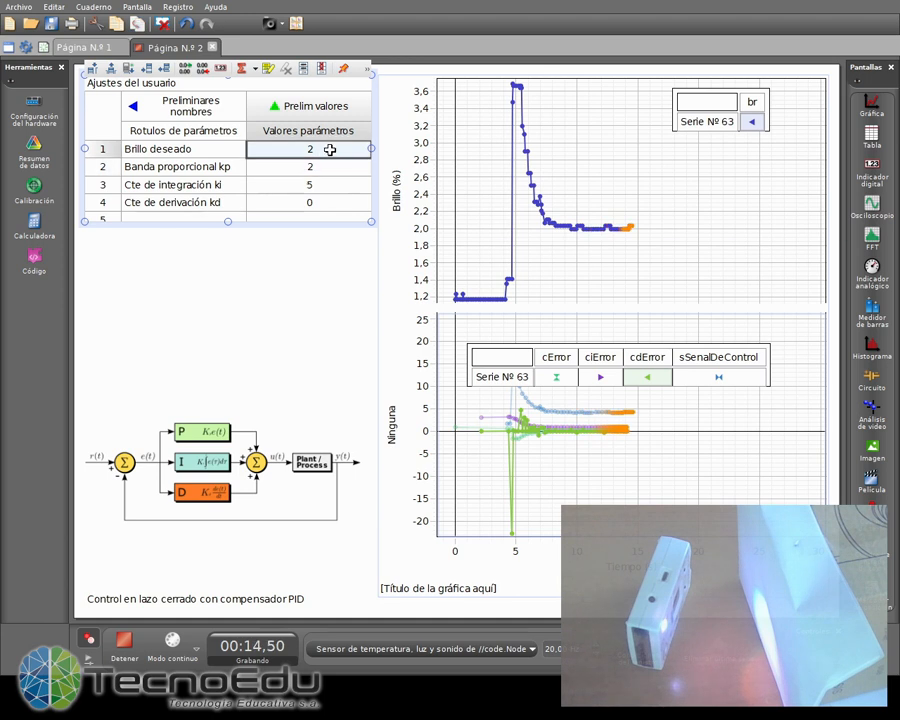
type("3")
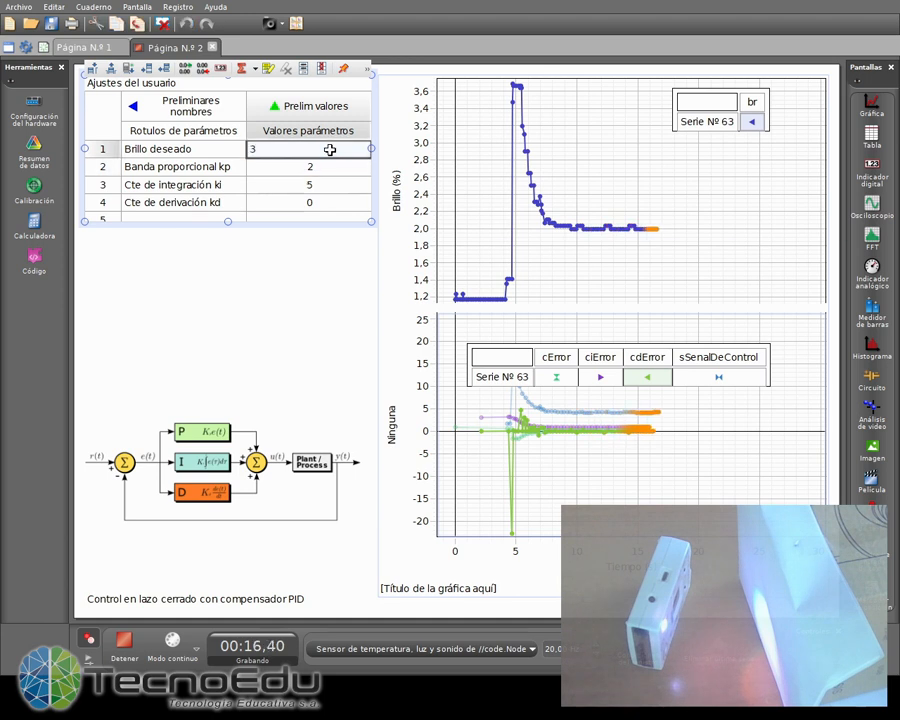
key("Return")
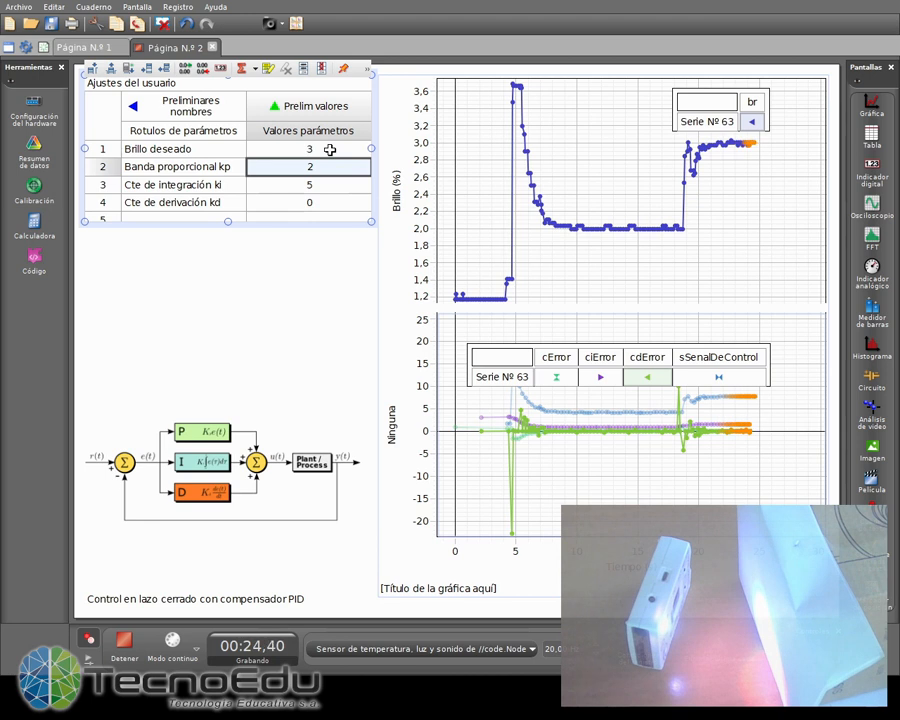
left_click(127, 656)
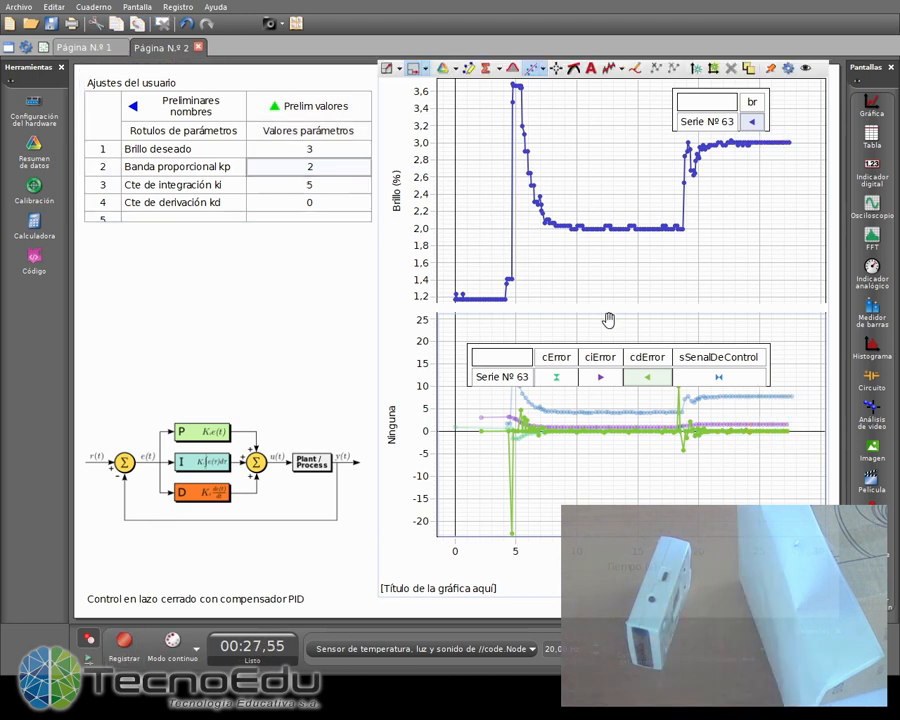
- Move the lower graph's legend down below the curves and stretch that graph's vertical axis
left_click(594, 489)
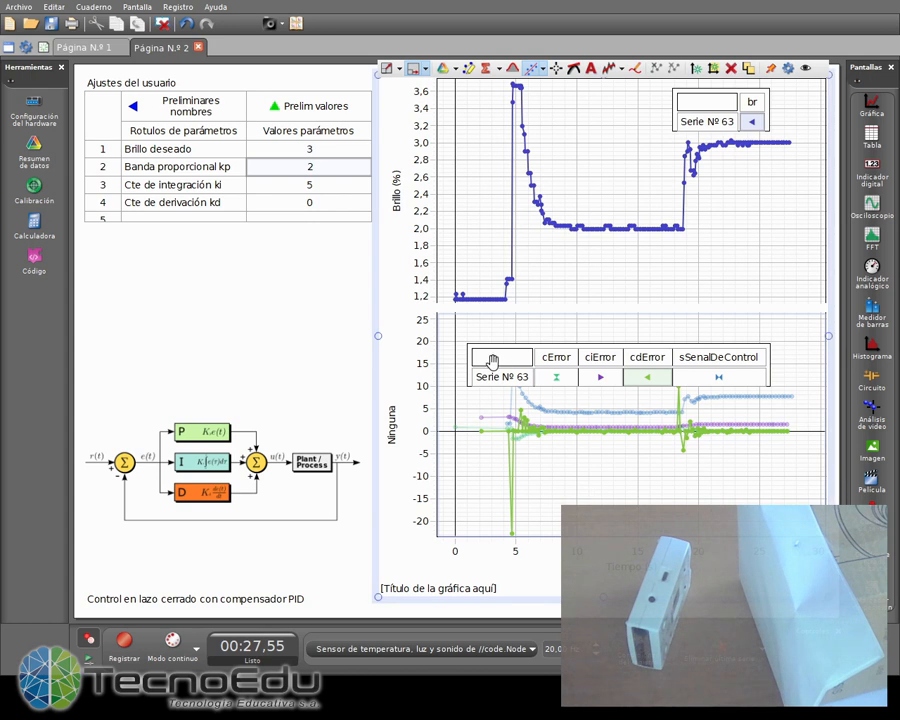
left_click_drag(490, 354, 543, 496)
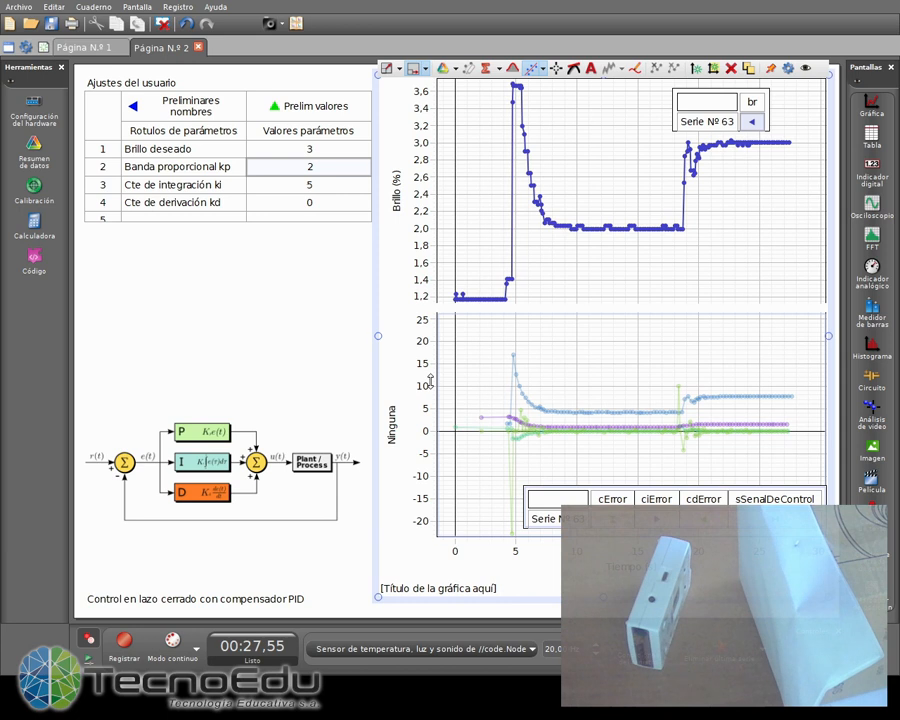
mouse_move(429, 369)
left_mouse_down()
mouse_move(431, 340)
mouse_move(430, 355)
left_mouse_up()
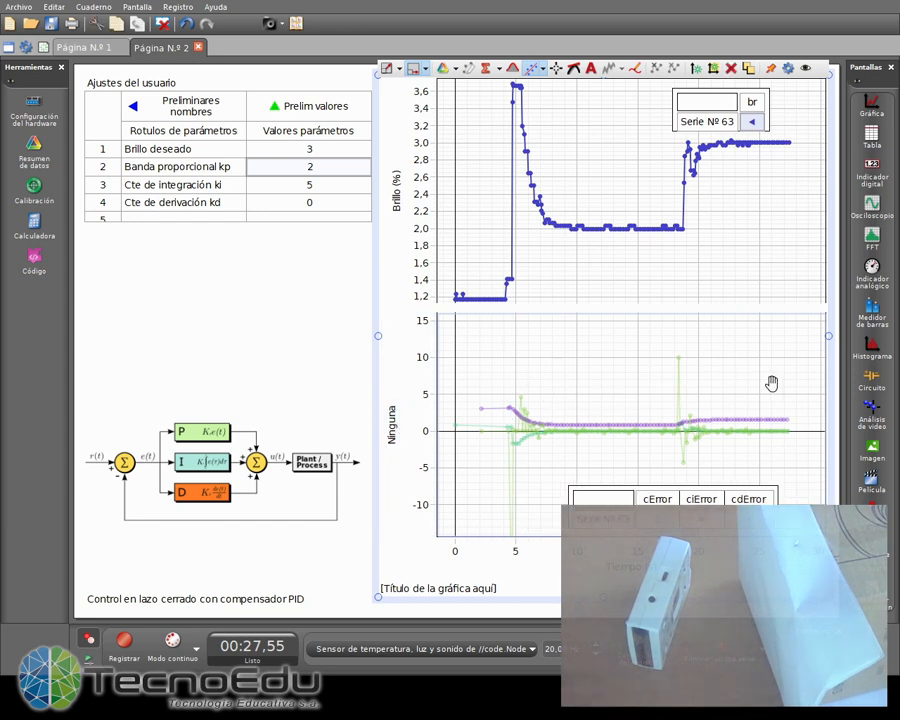
- Scale the graphs to fit the data and stretch the lower graph's vertical axis to about -2,5 to 3
left_click(389, 72)
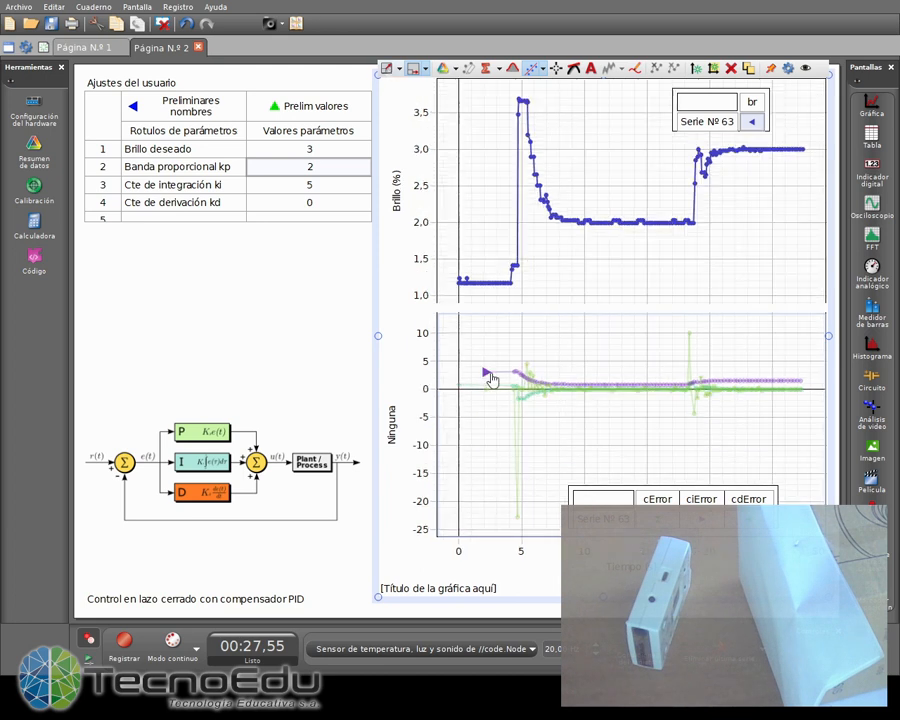
left_click_drag(422, 370, 427, 323)
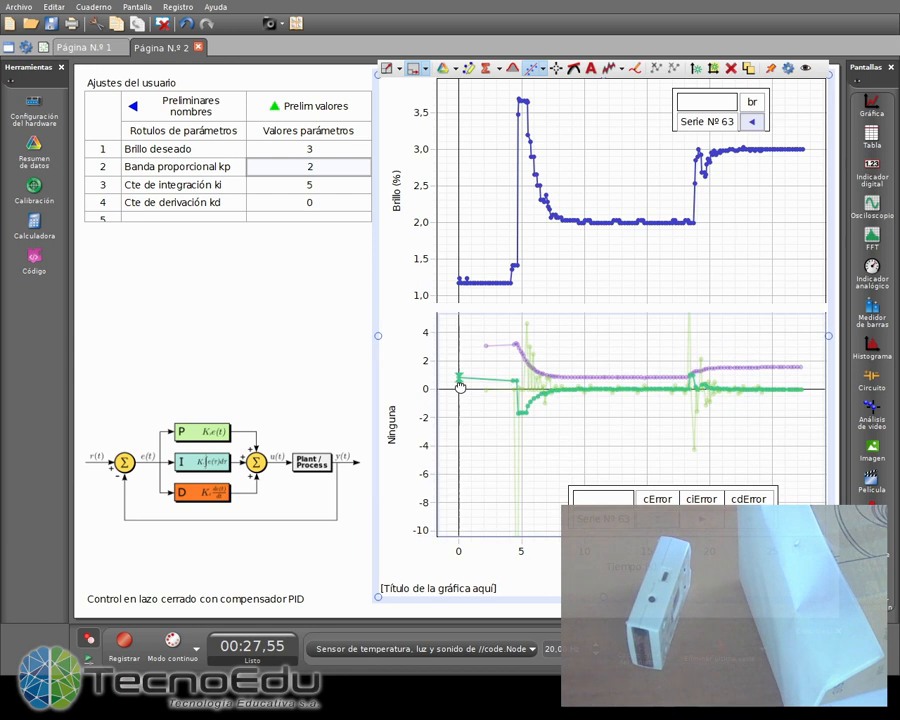
left_click_drag(475, 396, 450, 426)
left_click_drag(410, 379, 410, 348)
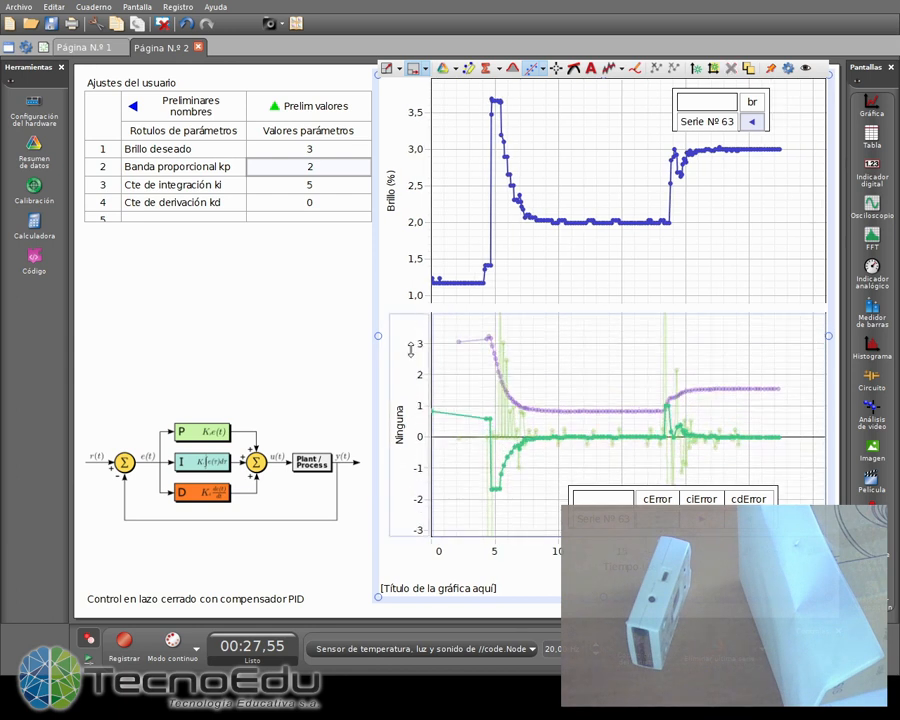
mouse_move(425, 413)
left_mouse_down()
mouse_move(422, 393)
mouse_move(420, 406)
left_mouse_up()
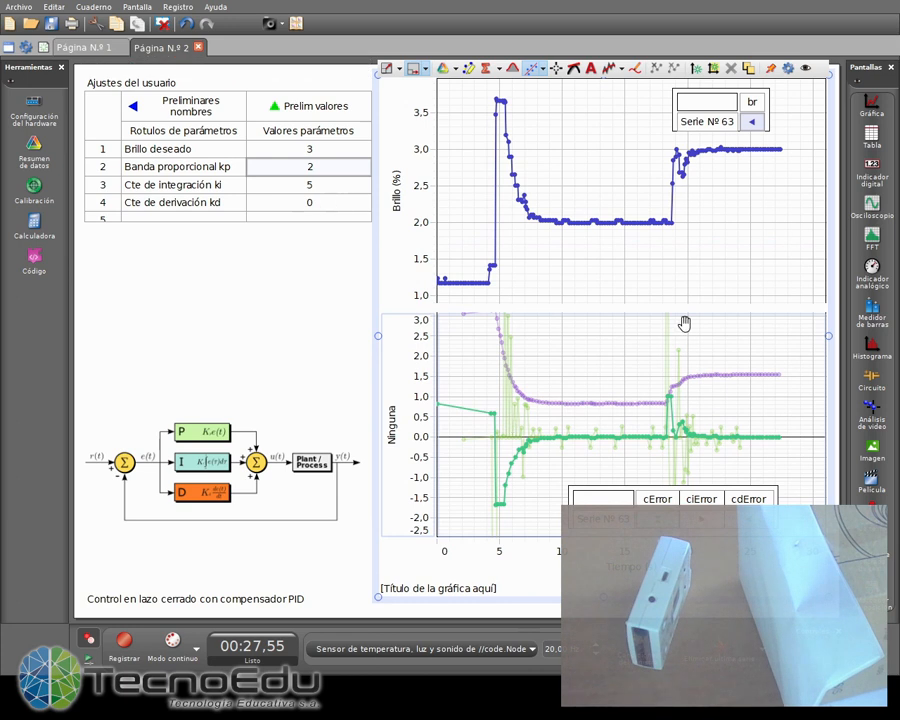
- Highlight the cdError, cError and ciError curves one after another in the lower graph to examine each
left_click(748, 519)
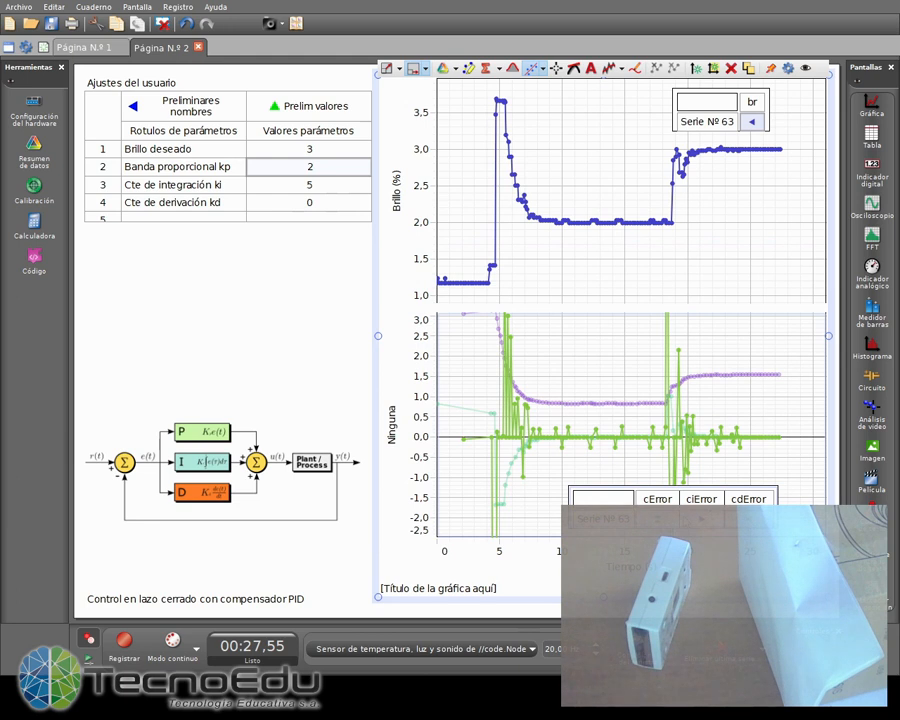
left_click(657, 519)
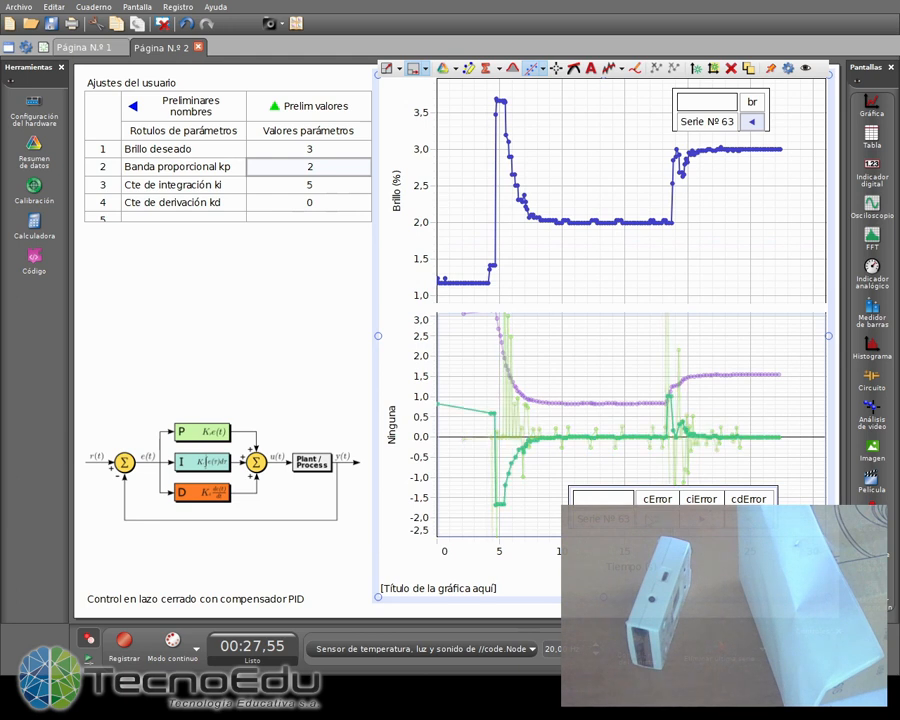
left_click(702, 519)
left_click(748, 519)
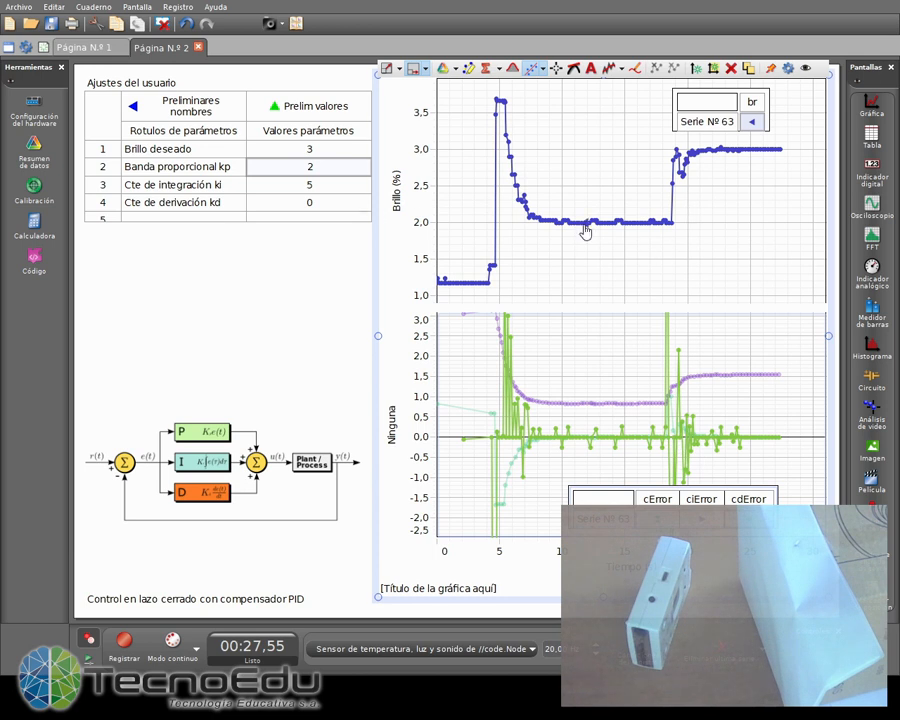
- Set the derivative constant kd to 0,1 and let the graph display several data series together
left_click(329, 205)
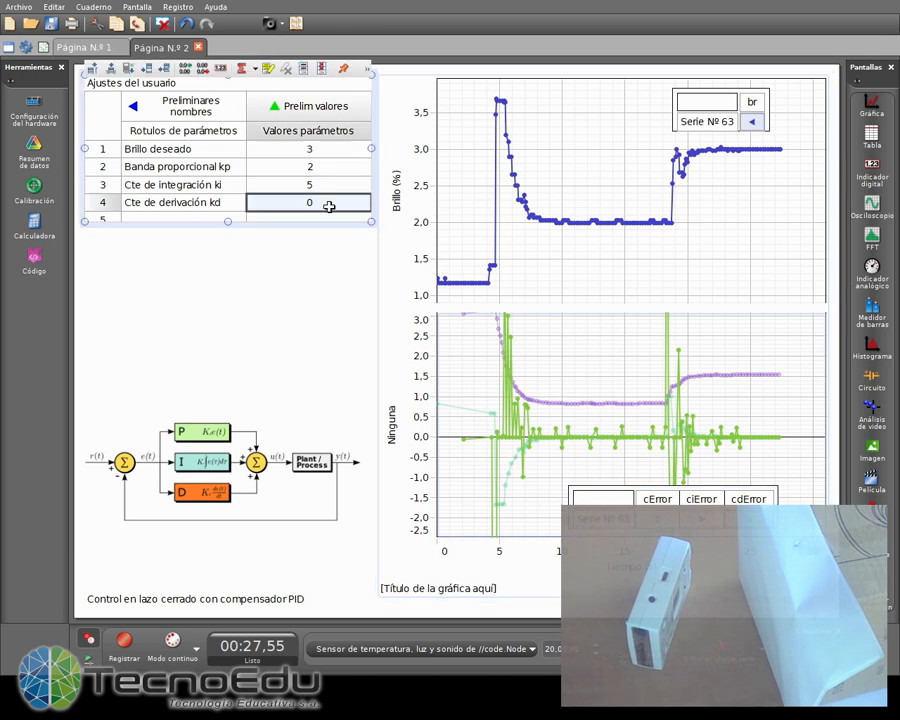
left_click(329, 206)
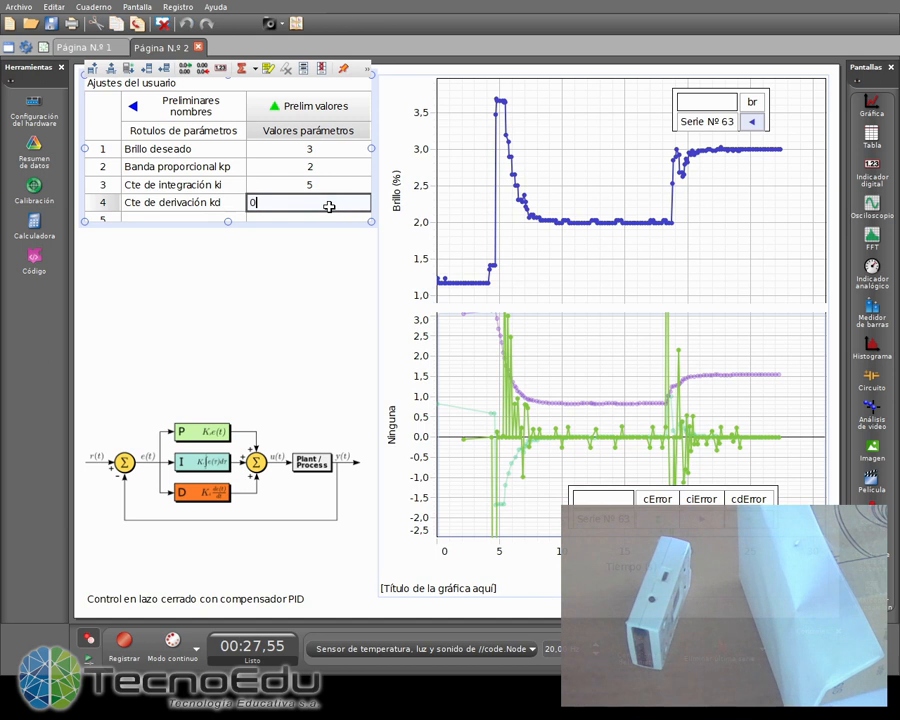
type(",1")
key("Return")
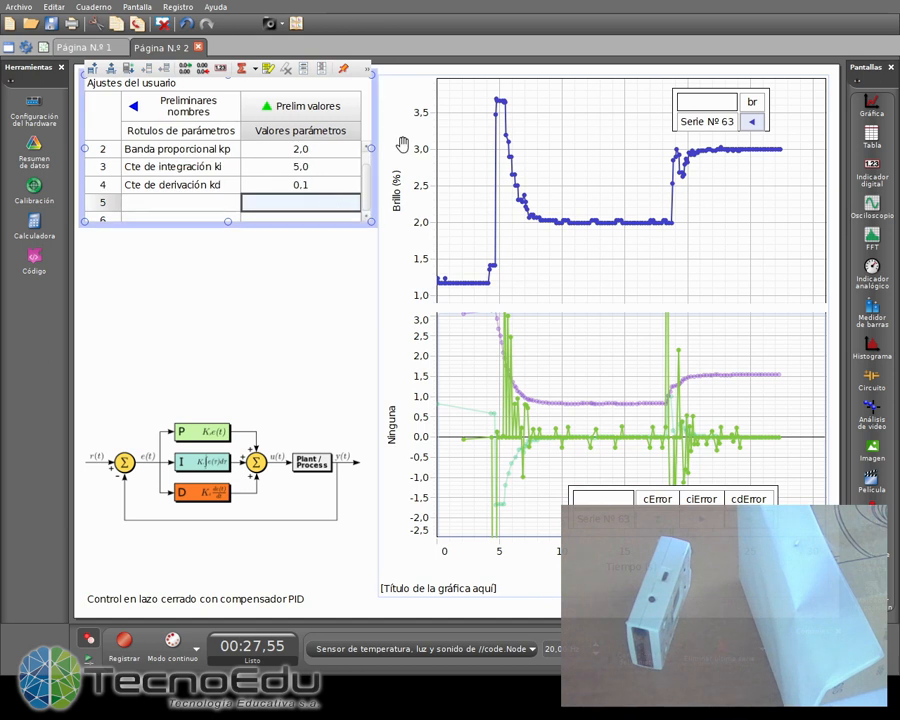
left_click(443, 76)
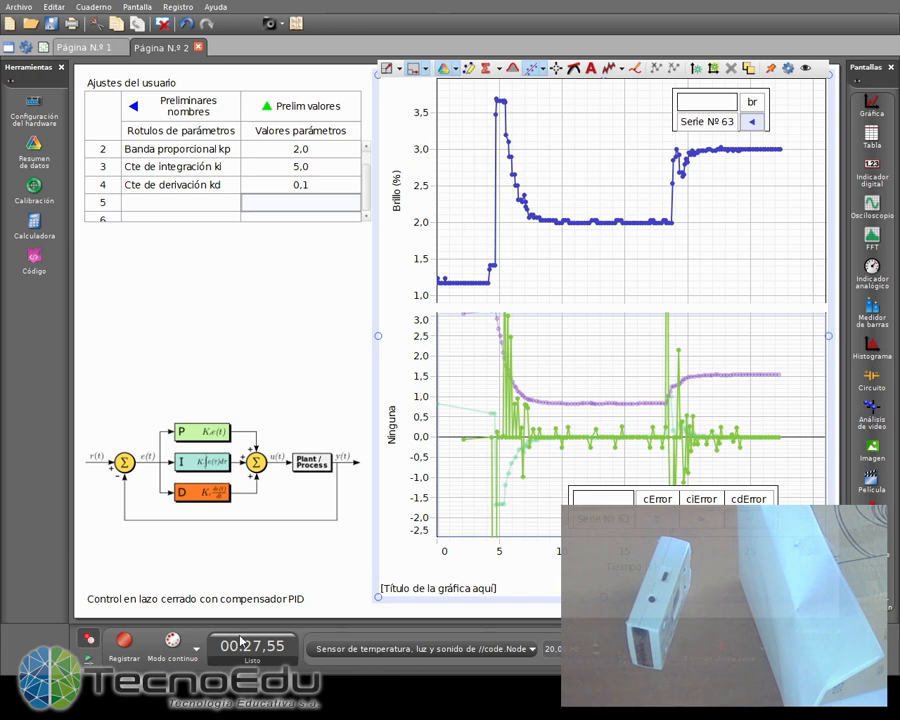
- Set the desired brightness back to 2 in the user settings table
left_click(318, 149)
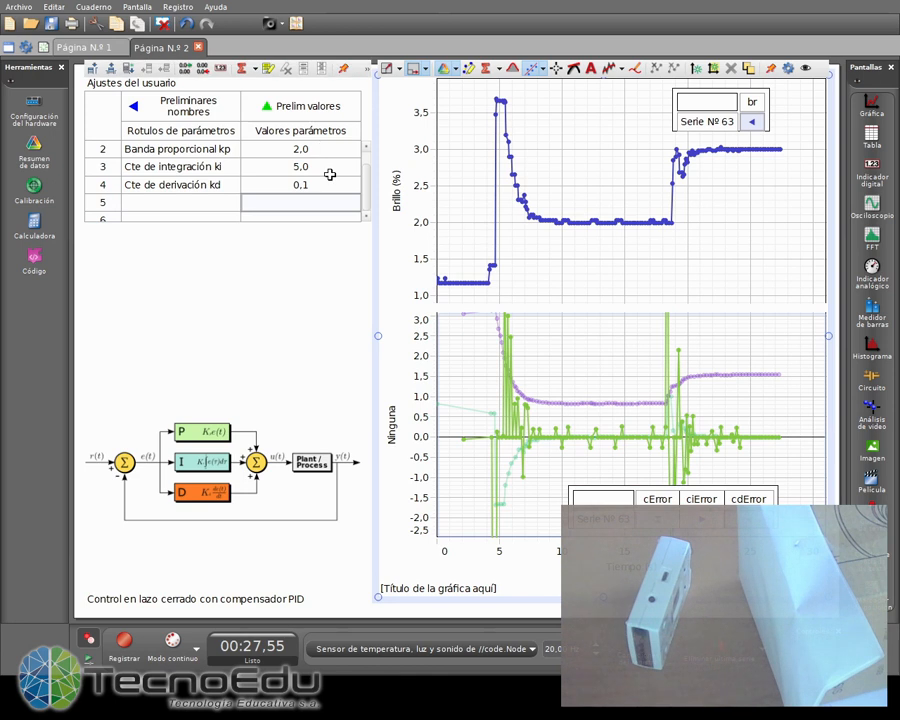
scroll(329, 174, "up", 1)
left_click(323, 152)
type("2")
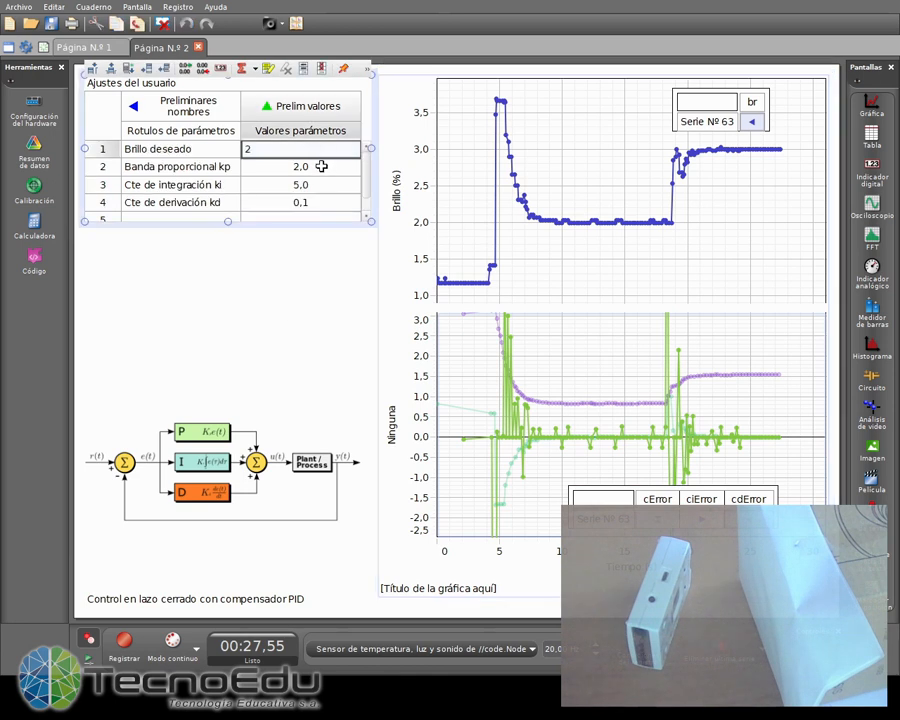
key("Return")
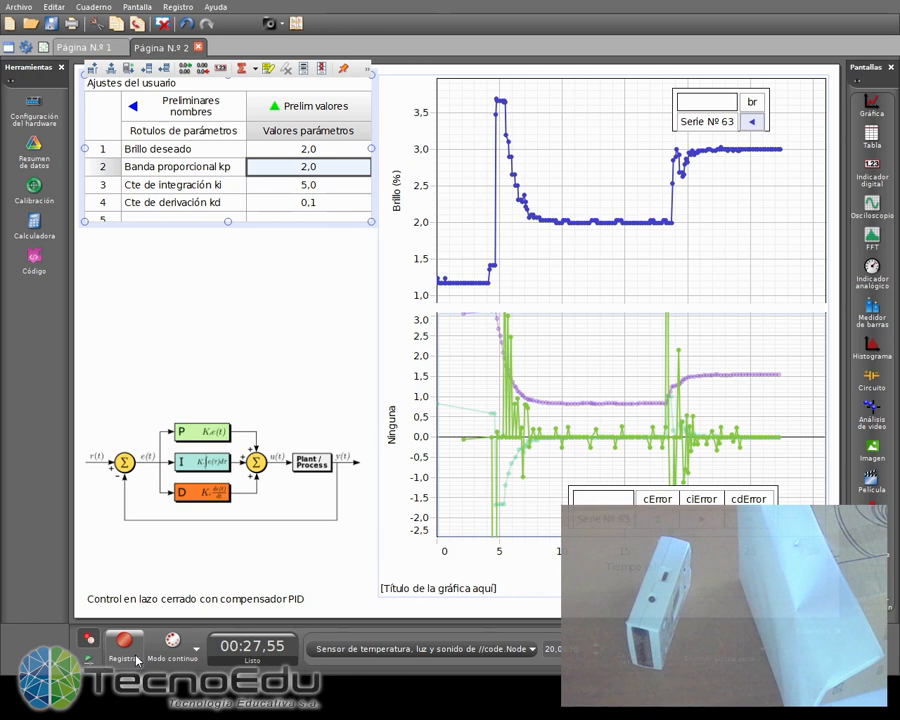
- Record a run with the full PID controller, setting the desired brightness to 3 during the recording, and stop it
left_click(324, 153)
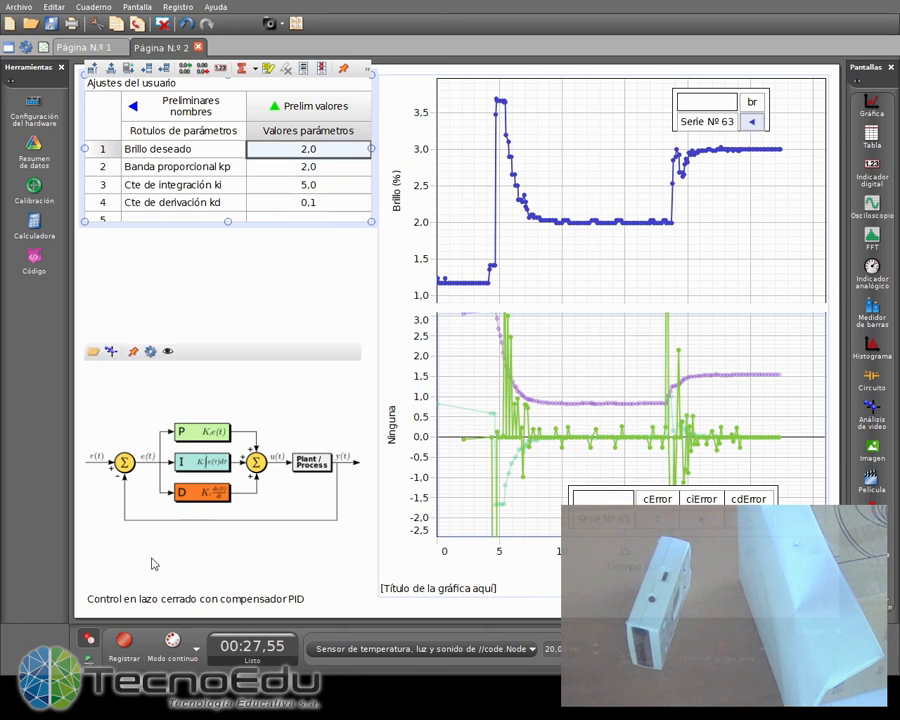
left_click(124, 646)
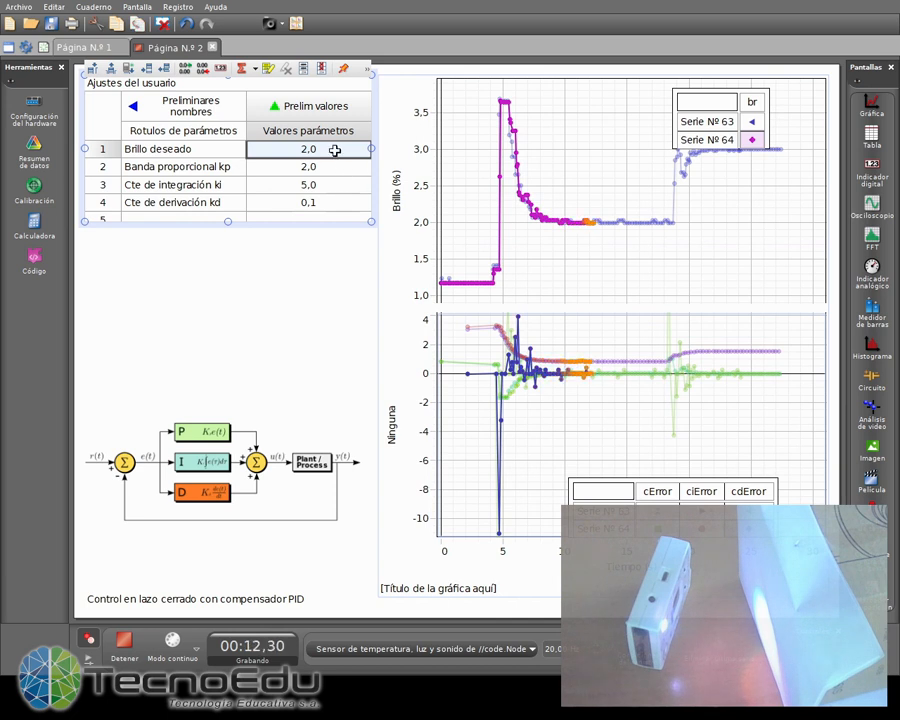
type("3")
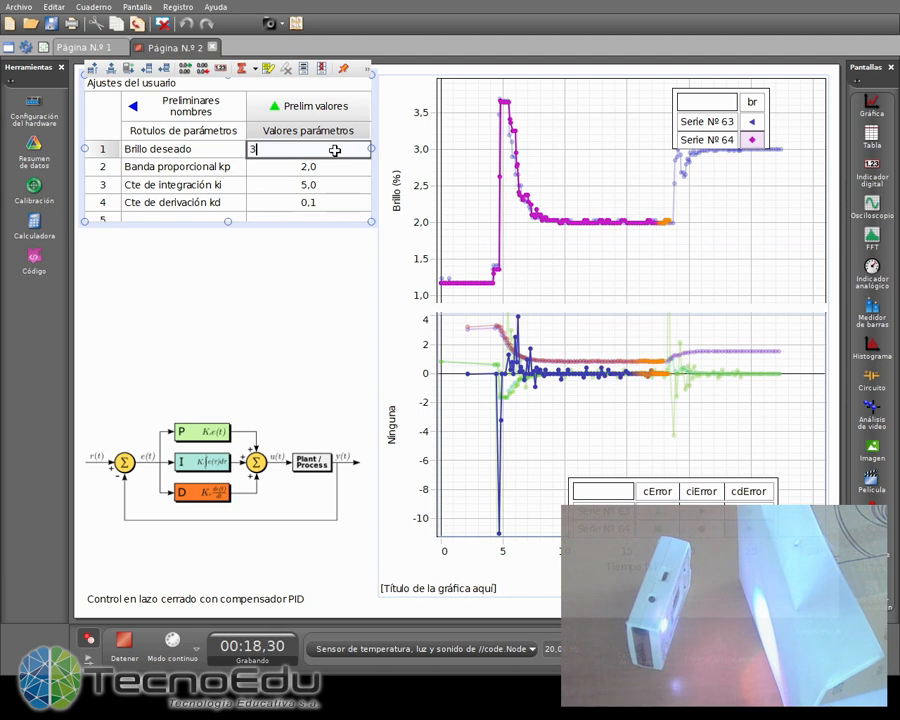
key("Return")
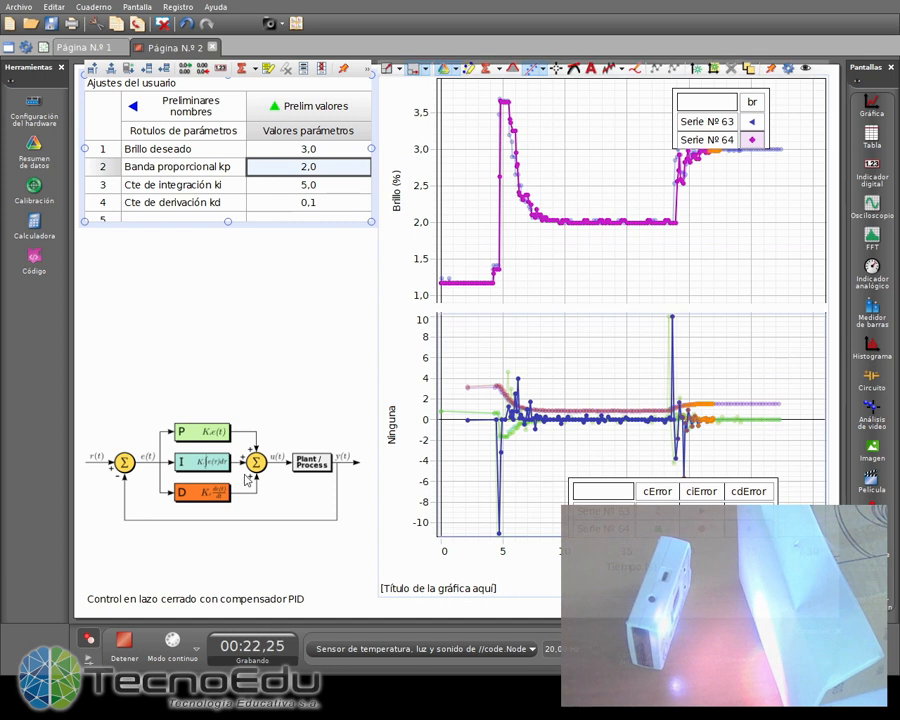
left_click(124, 651)
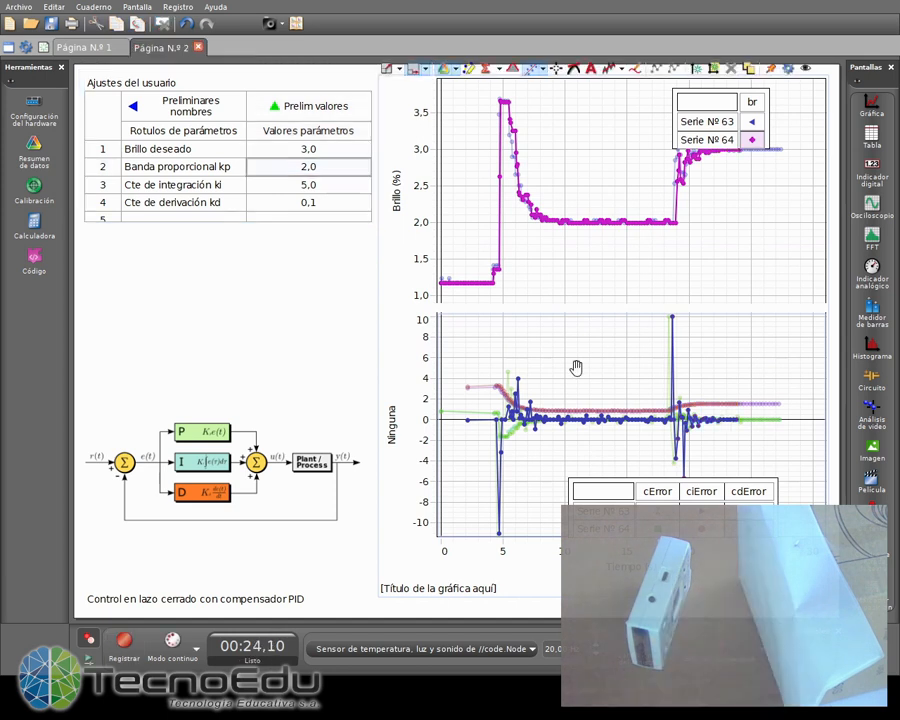
- Compare the brightness curves of Serie Nº 63 and Serie Nº 64 closely where the desired brightness changes to 3
scroll(716, 278, "down", 1)
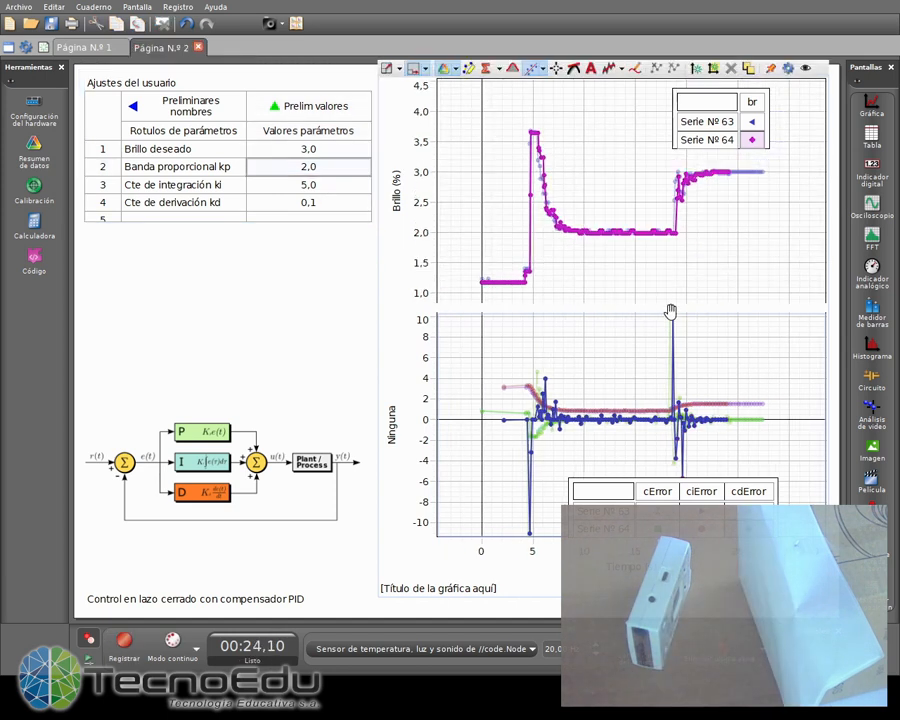
scroll(733, 230, "up", 7)
scroll(689, 281, "up", 3)
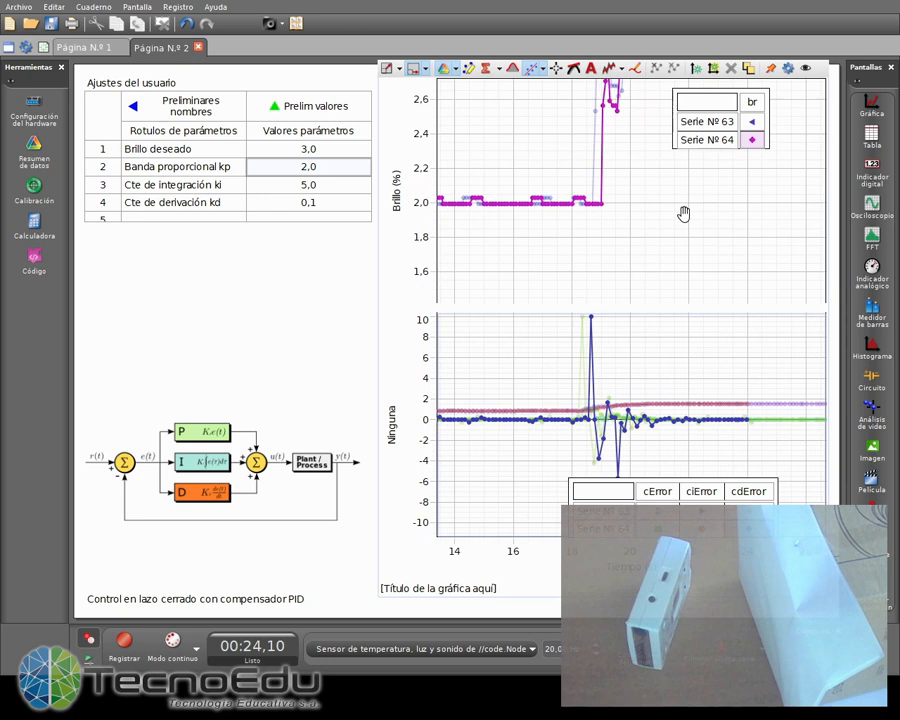
left_click_drag(683, 215, 649, 321)
scroll(639, 291, "up", 4)
scroll(613, 223, "up", 3)
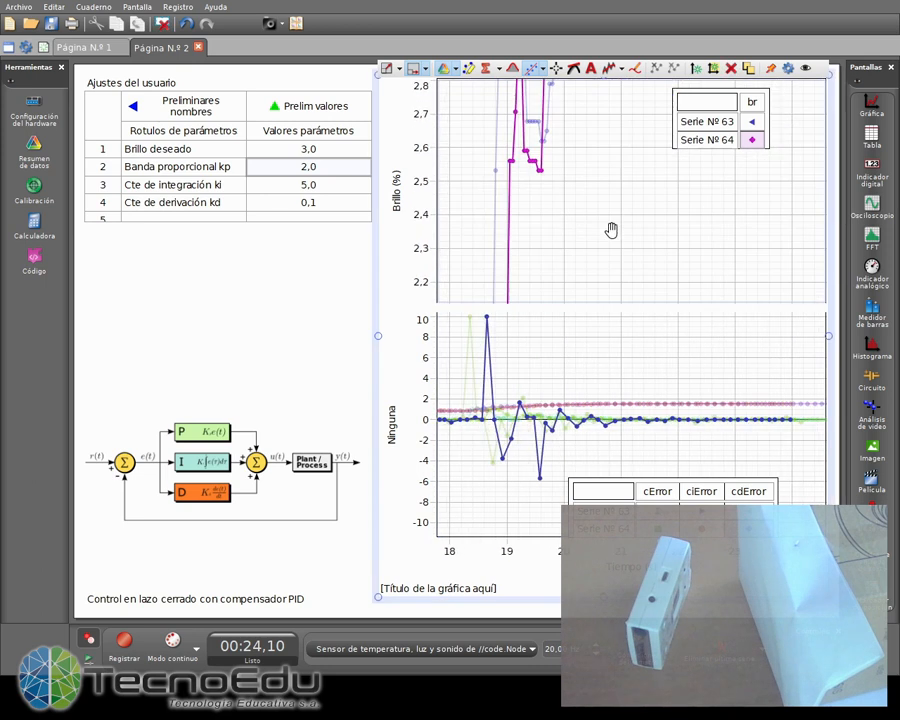
left_click_drag(613, 230, 633, 333)
mouse_move(655, 239)
left_mouse_down()
mouse_move(642, 285)
mouse_move(647, 237)
left_mouse_up()
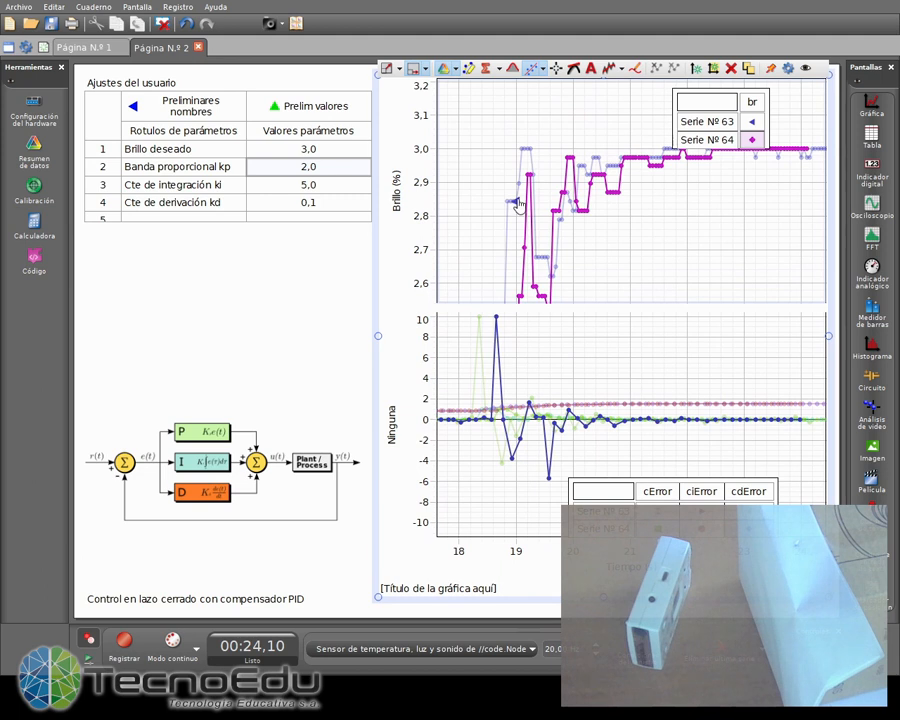
- Set the light sensor's sampling rate to 50 and rescale the graph to fit all the recorded data
left_click(309, 200)
left_click(612, 649)
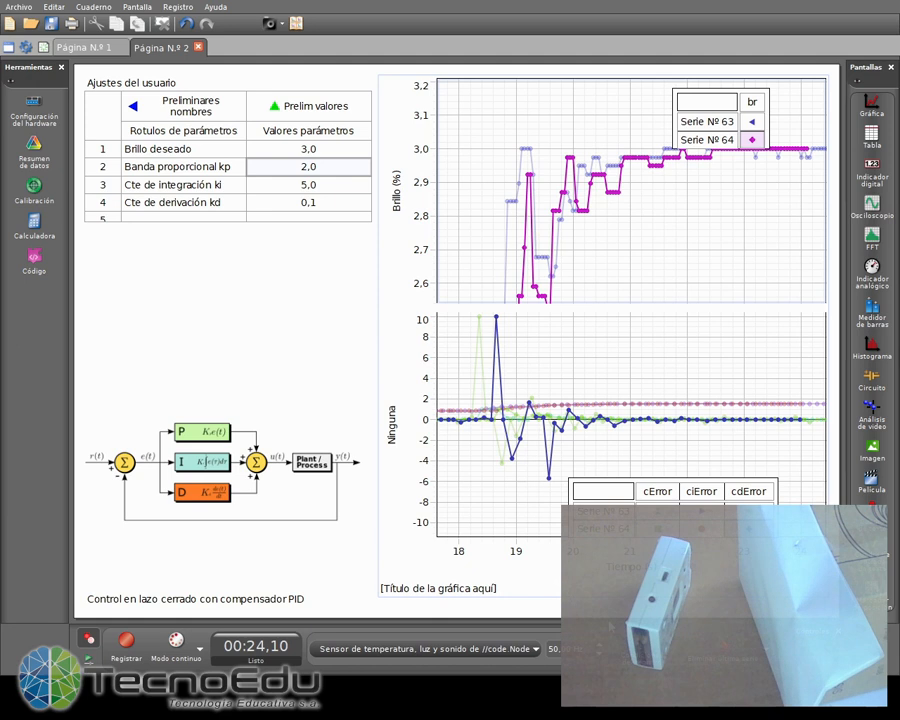
mouse_move(597, 432)
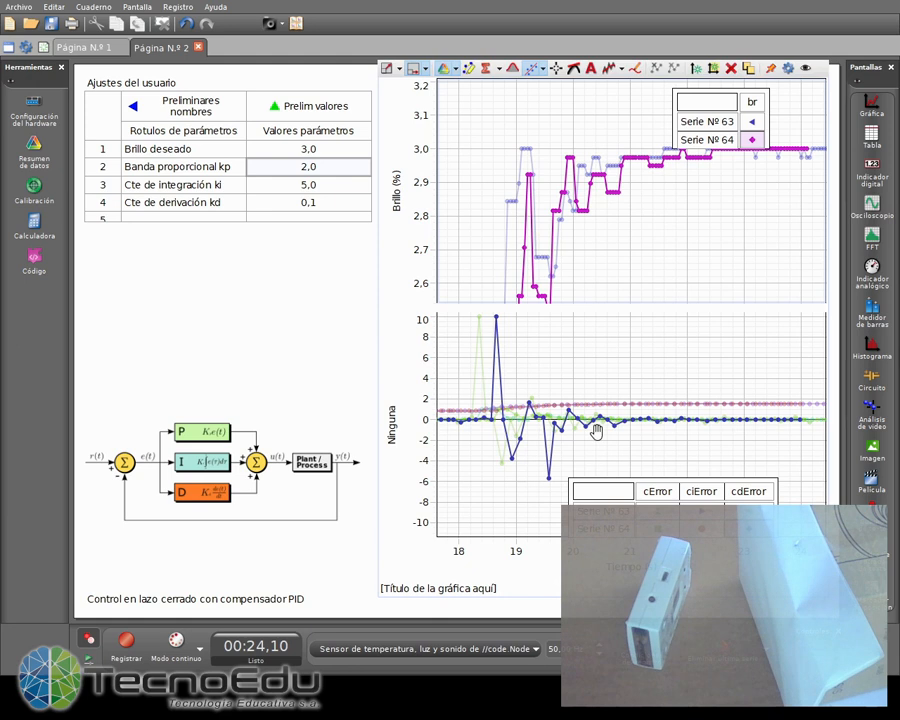
left_click(387, 68)
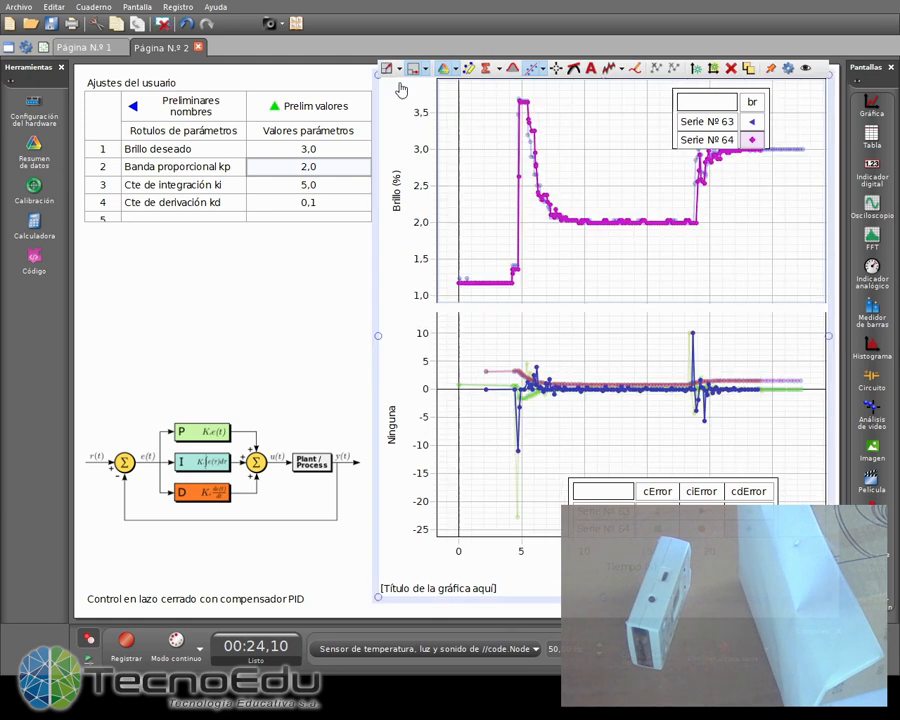
- Set the desired brightness back to 2 in the user settings table for another run
left_click(316, 150)
type("2")
key("Return")
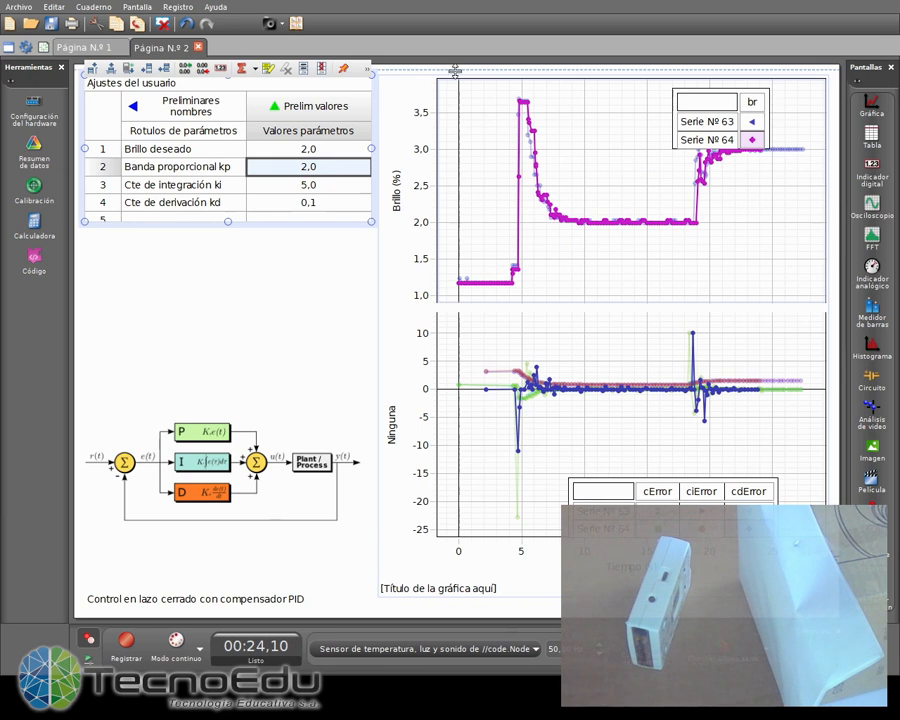
- Record a PID run at the higher sampling rate, set the desired brightness to 3 during it, and stop the recording
mouse_move(450, 76)
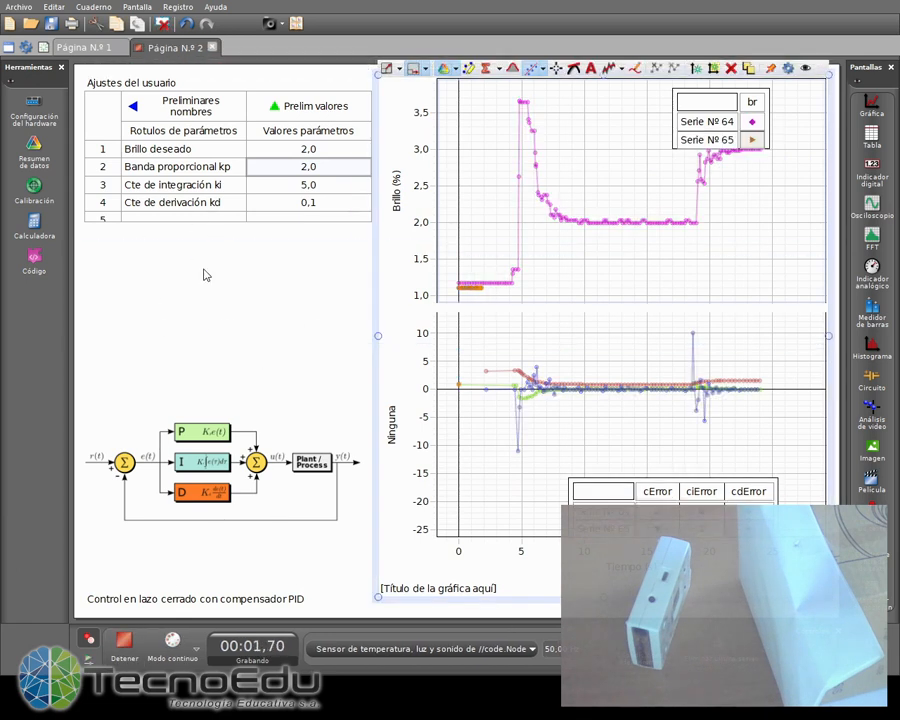
left_click(315, 148)
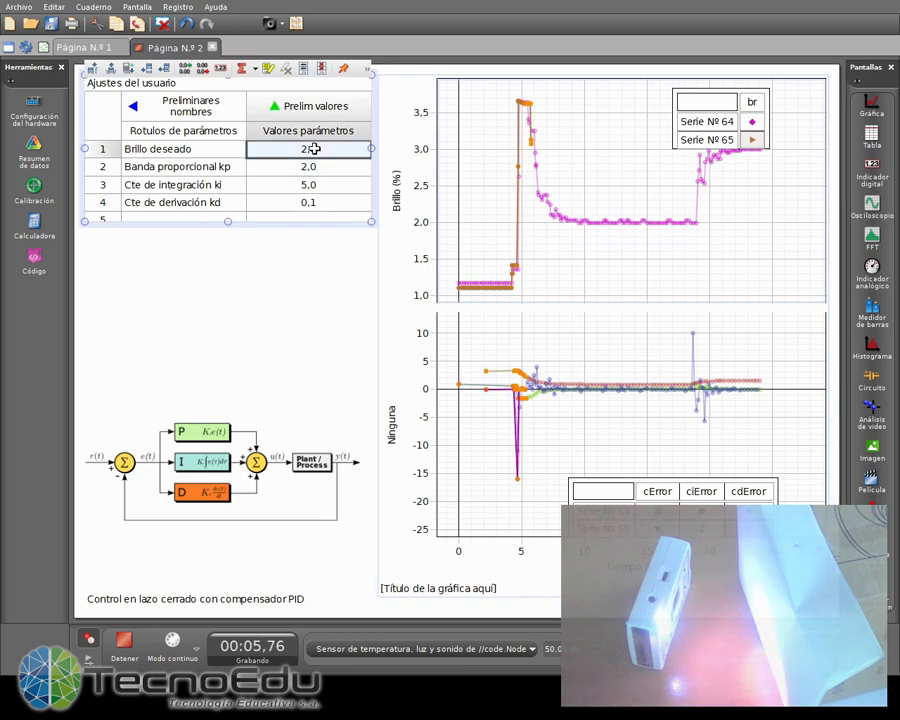
type("3")
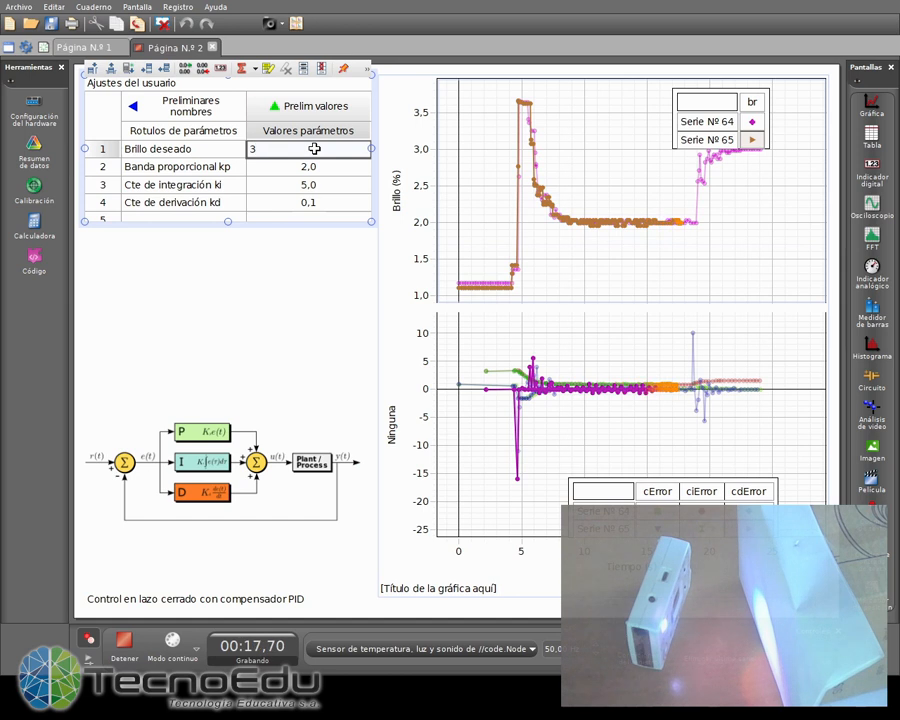
key("Return")
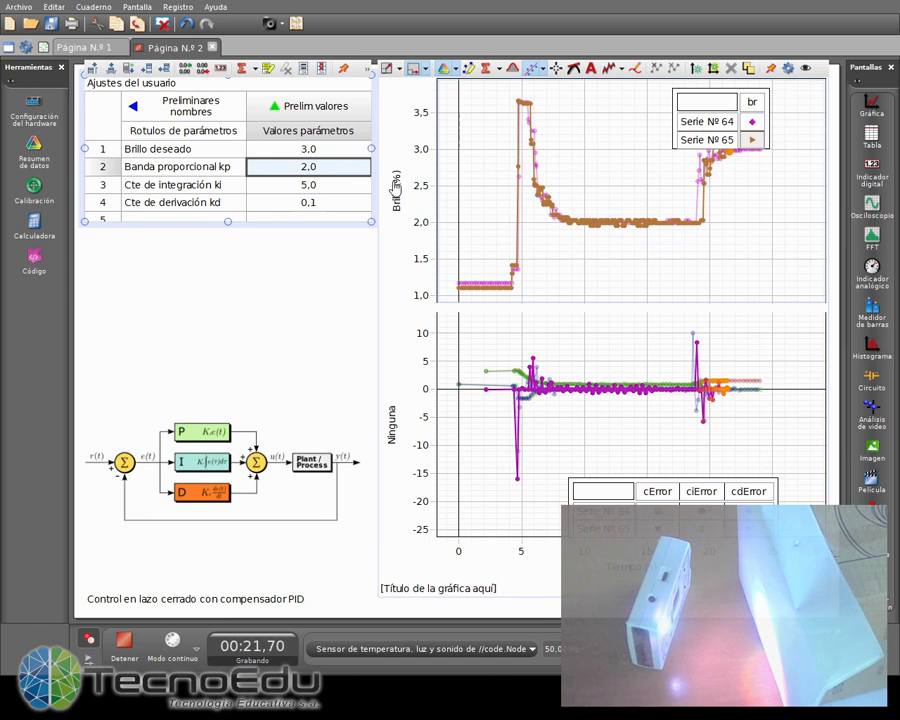
left_click(126, 648)
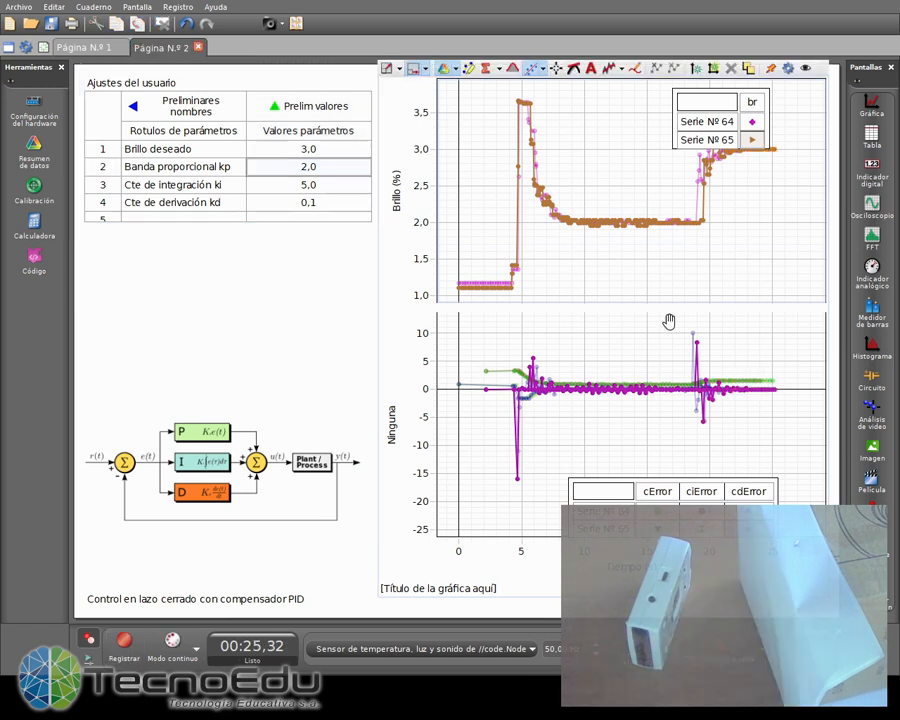
- Compare the brightness and error curves of Serie Nº 64 and Serie Nº 65 closely around the change to desired brightness 3
left_click_drag(708, 297, 609, 356)
scroll(603, 258, "down", 4)
scroll(588, 270, "up", 11)
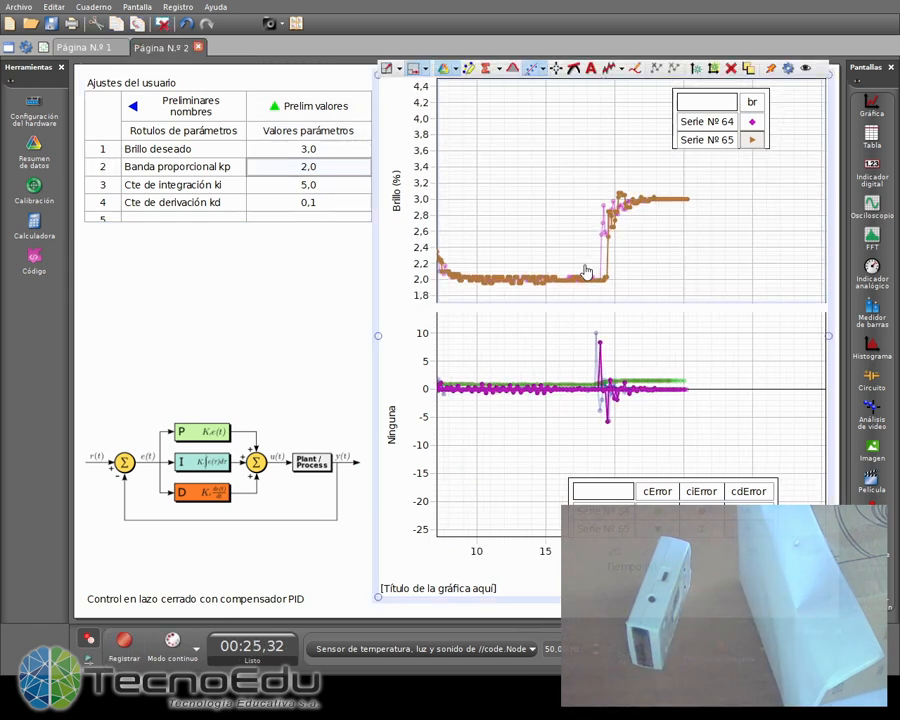
scroll(667, 230, "up", 3)
scroll(641, 237, "up", 8)
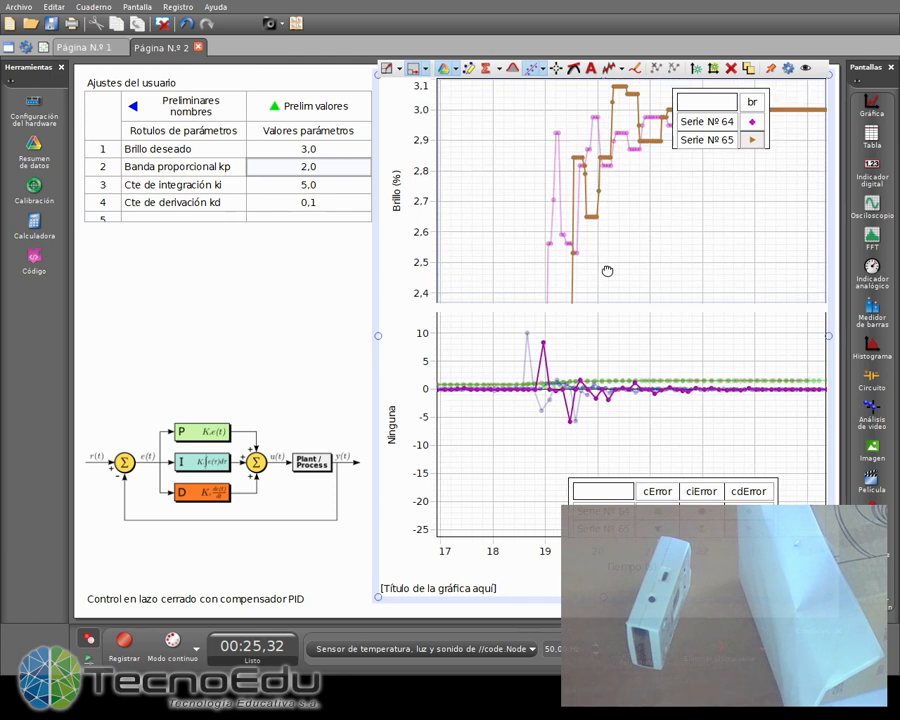
scroll(592, 219, "up", 8)
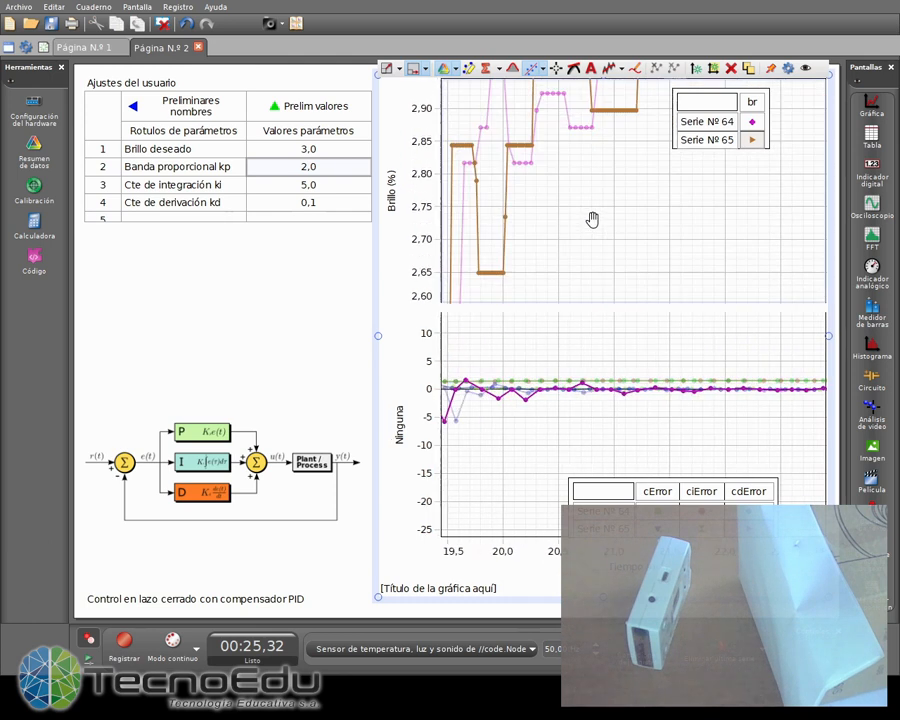
scroll(592, 219, "down", 1)
left_click_drag(650, 198, 646, 241)
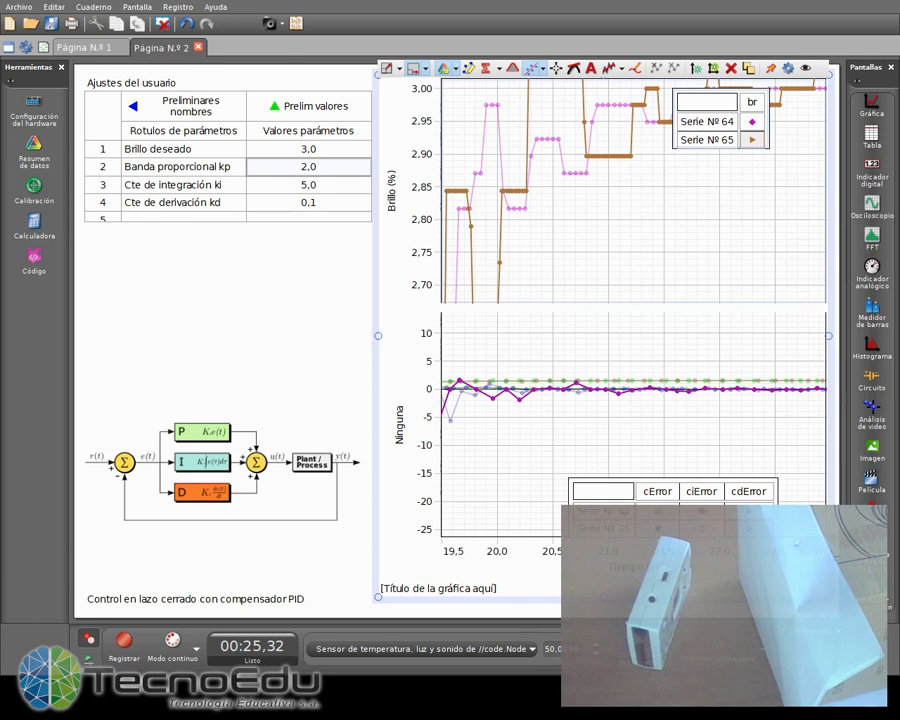
scroll(600, 386, "up", 2)
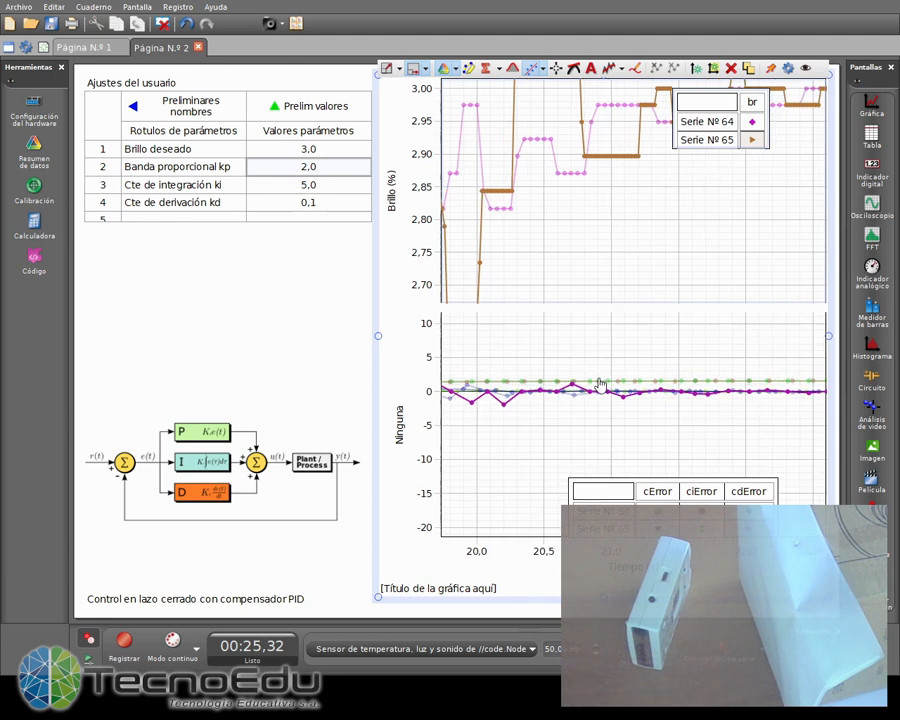
scroll(588, 390, "up", 5)
scroll(589, 390, "down", 6)
scroll(590, 390, "down", 3)
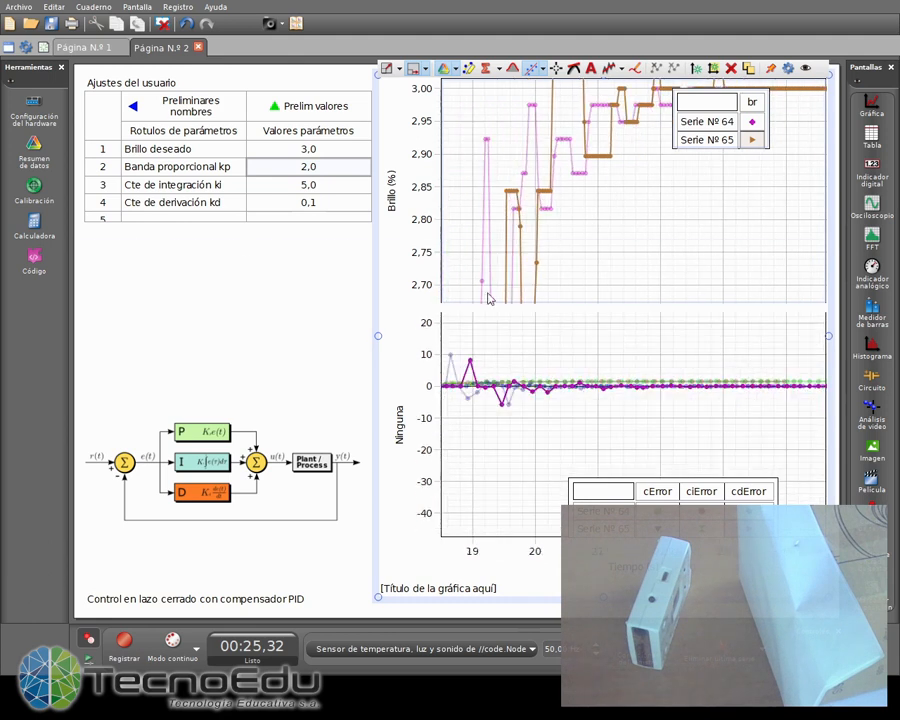
scroll(562, 446, "down", 2)
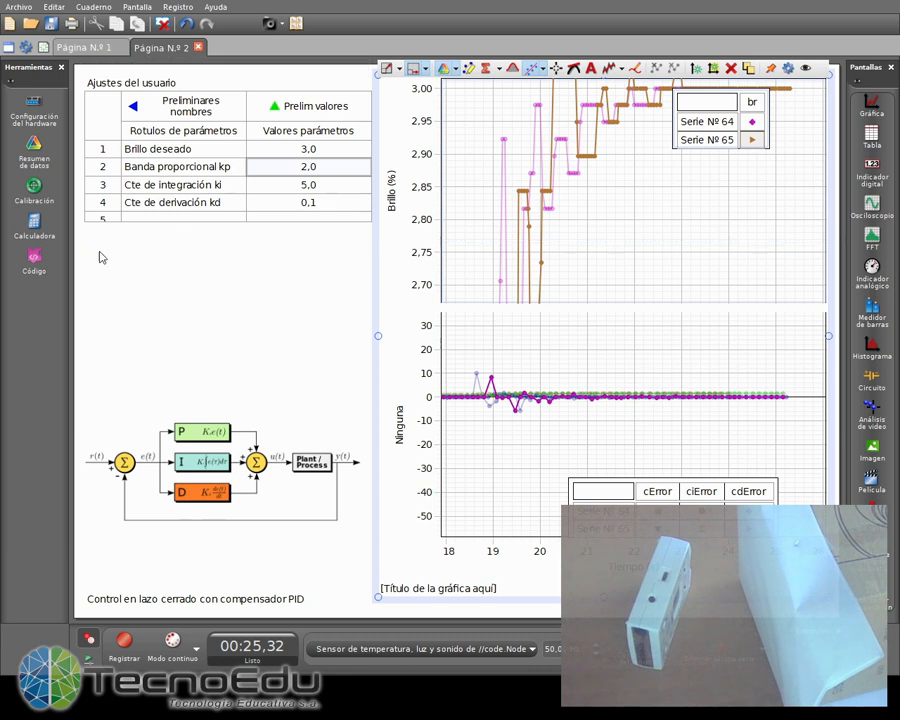
- Smooth the derivative calculation by changing it to cdError=suavizar(7;derivada(2;[cError];[Tiempo (s)])) in the Calculator
left_click(34, 226)
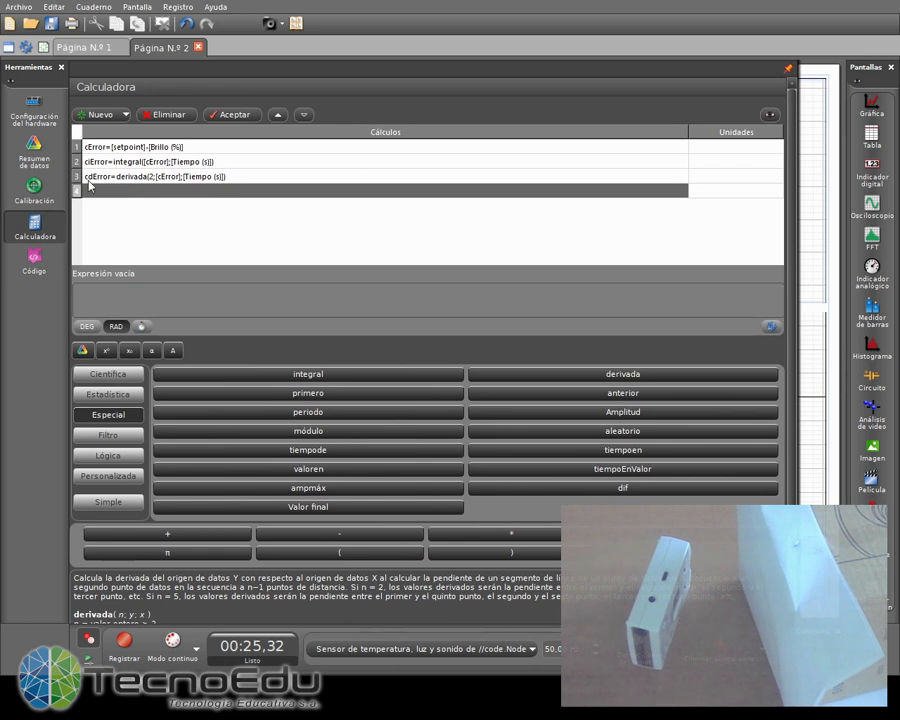
left_click(120, 177)
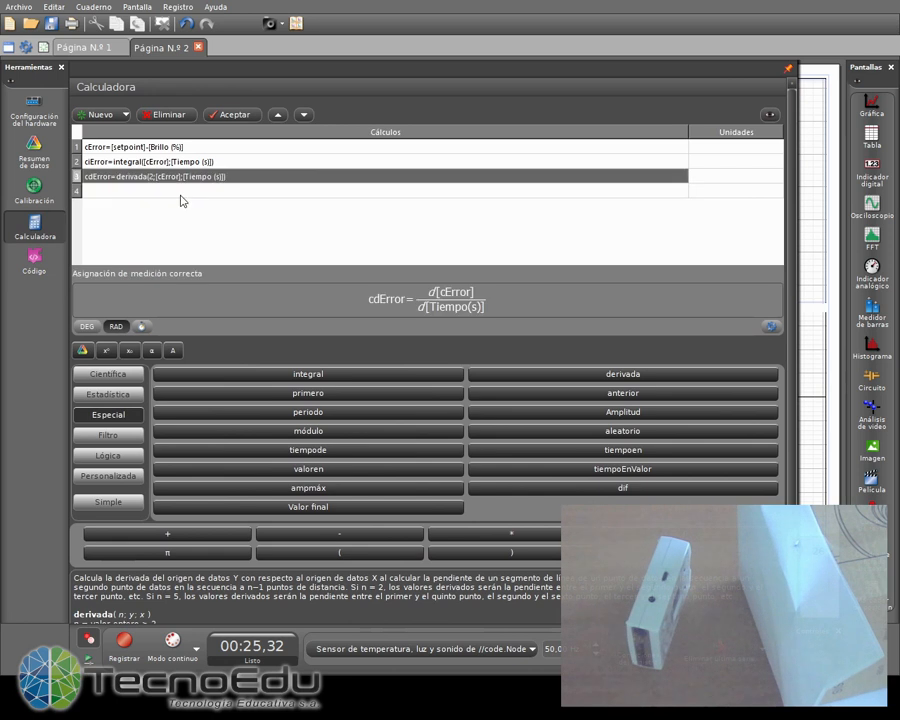
left_click(119, 176)
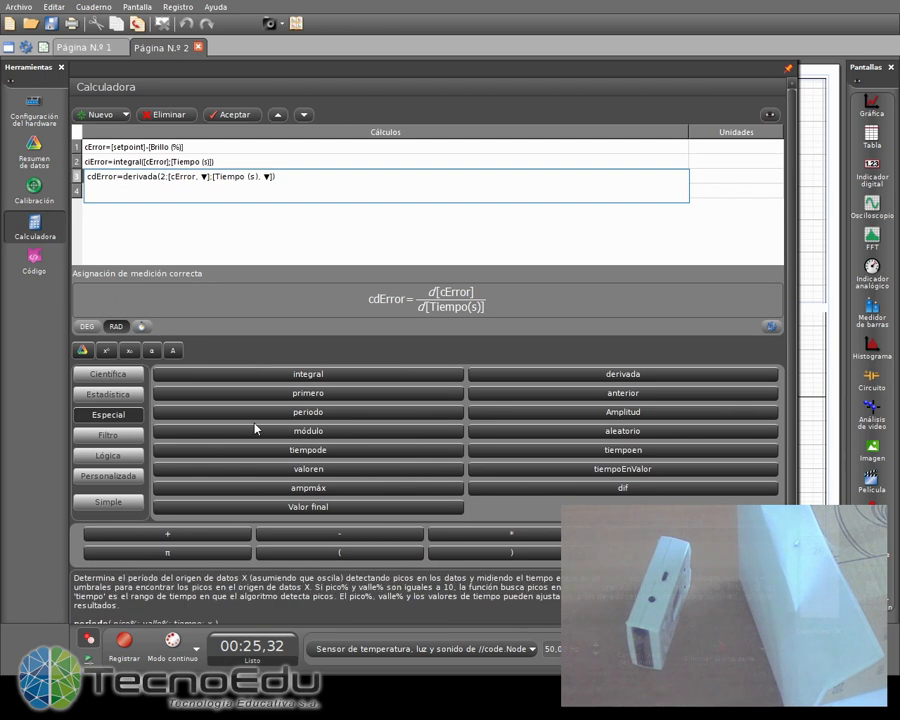
left_click(121, 440)
left_click(322, 397)
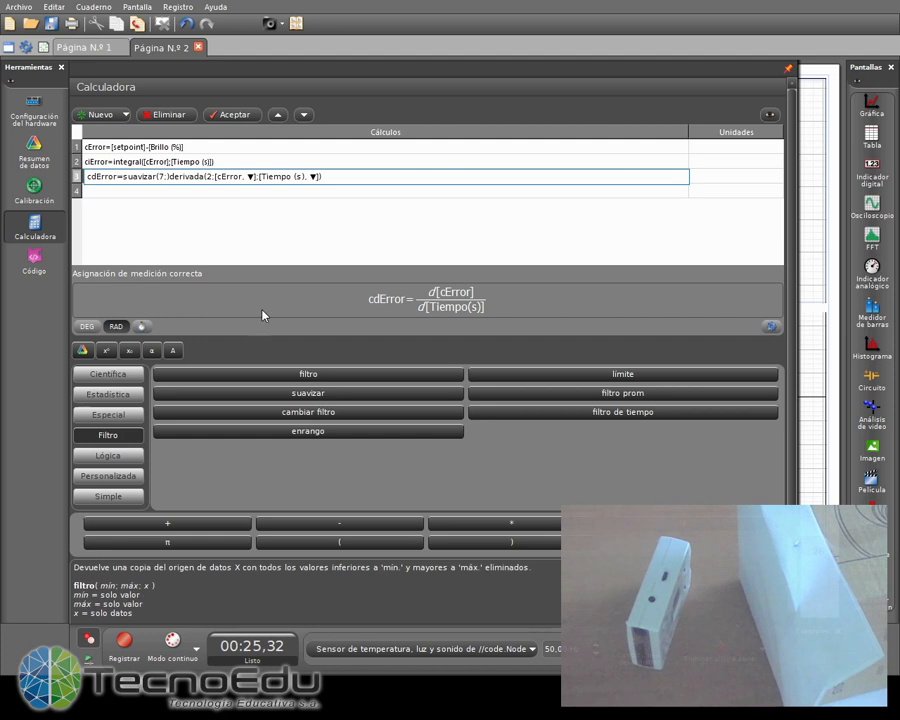
key("Delete")
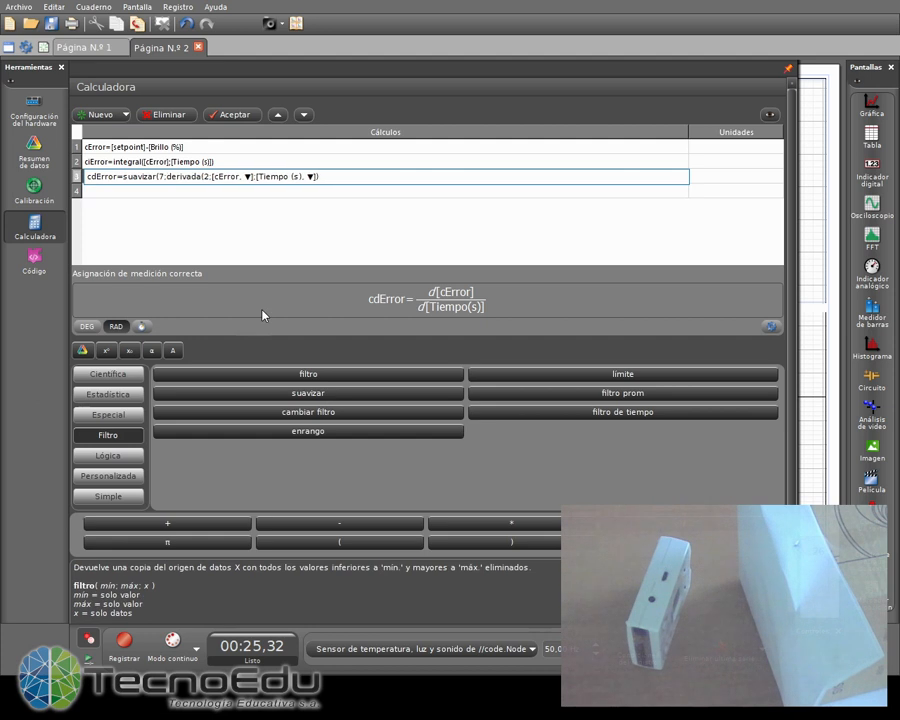
left_click(344, 191)
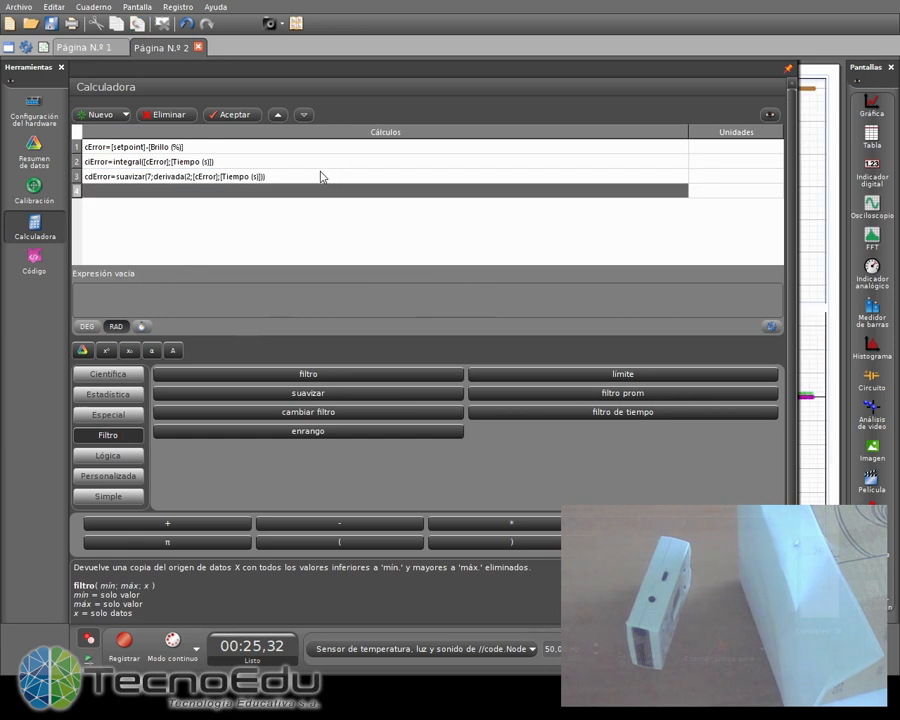
left_click(297, 167)
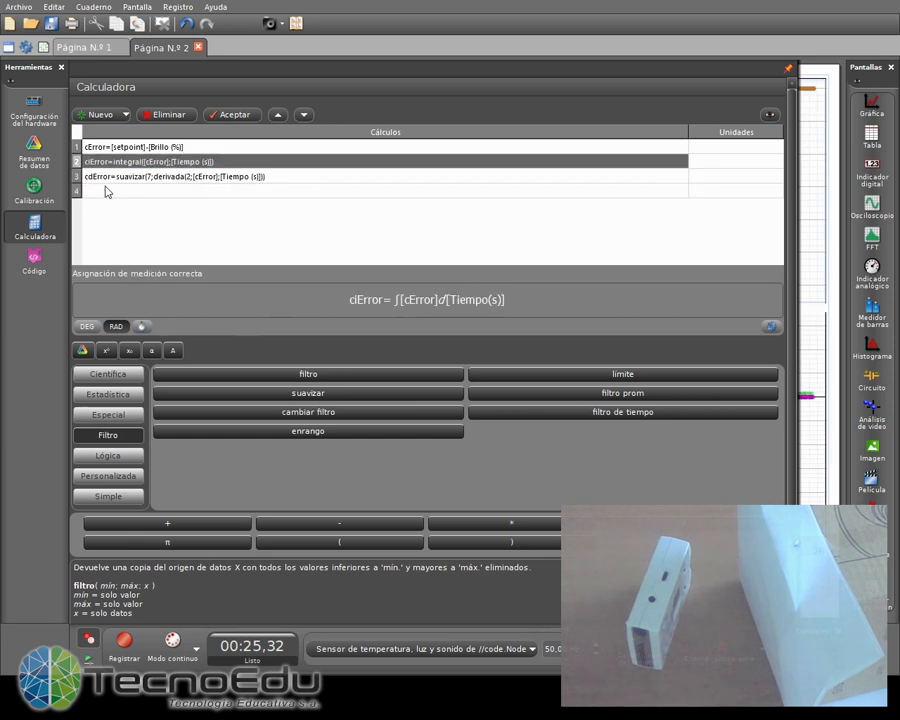
left_click(43, 234)
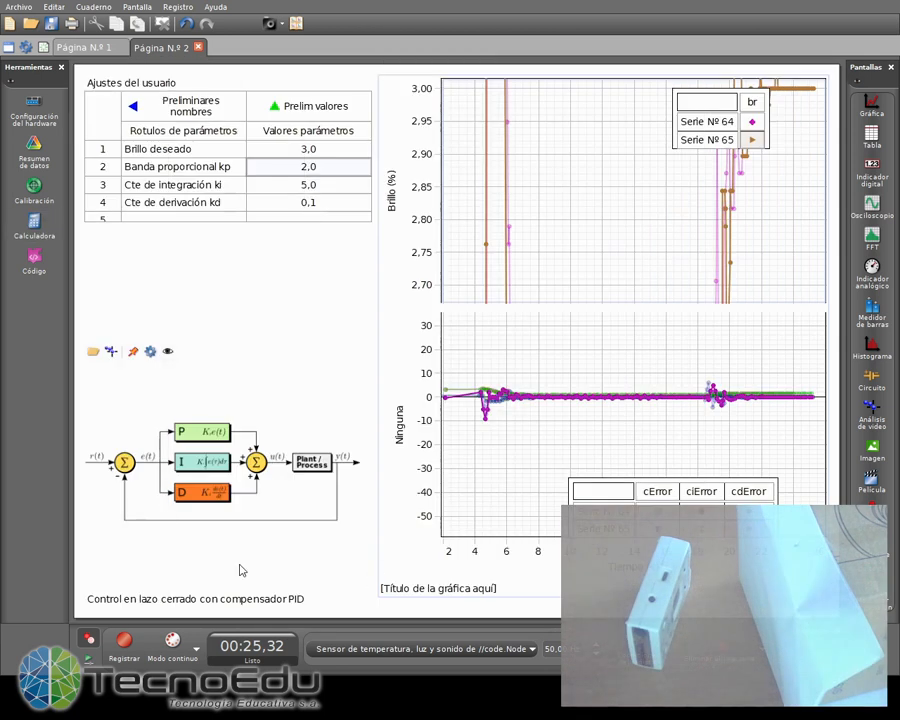
- Rescale the graph to fit all data, start a new recording and set the desired brightness to 2
left_click(386, 68)
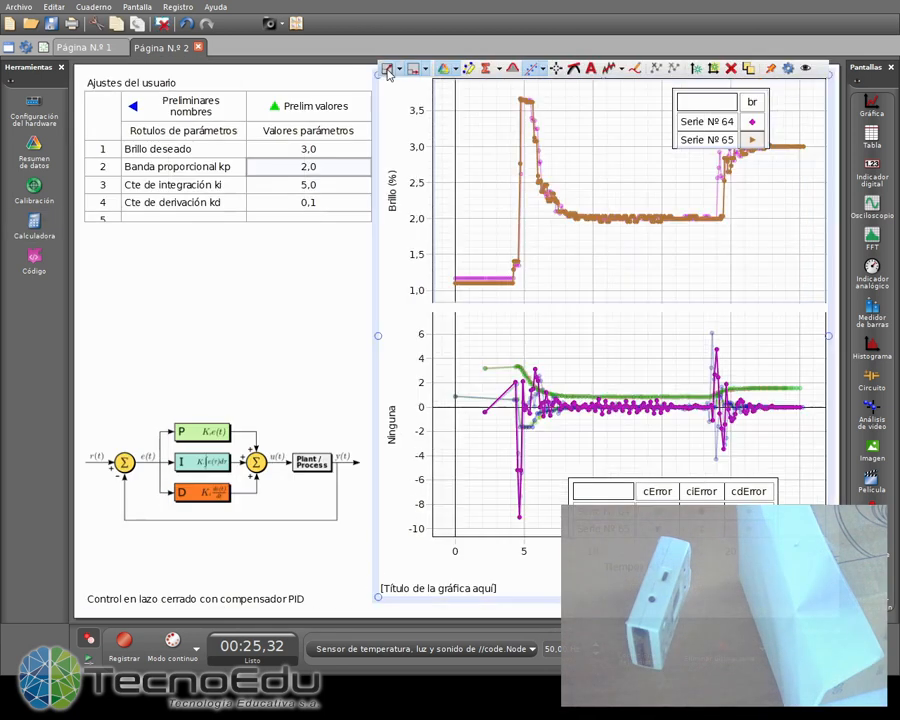
left_click(129, 655)
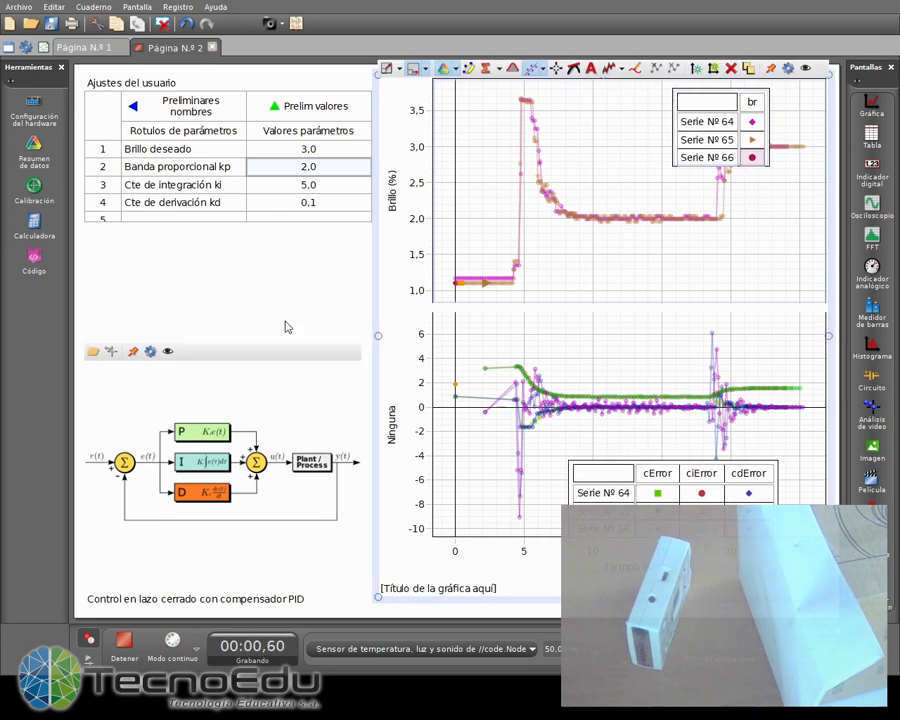
left_click(328, 150)
type("2")
key("Return")
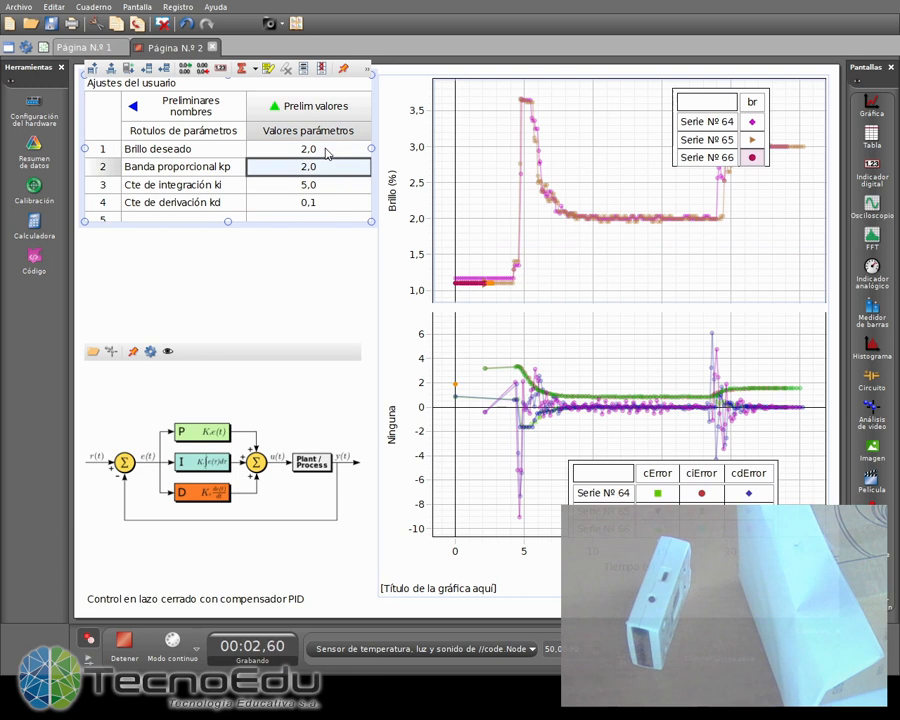
- Set the desired brightness to 3 while the run with the smoothed derivative is recording, and stop the recording
left_click(341, 150)
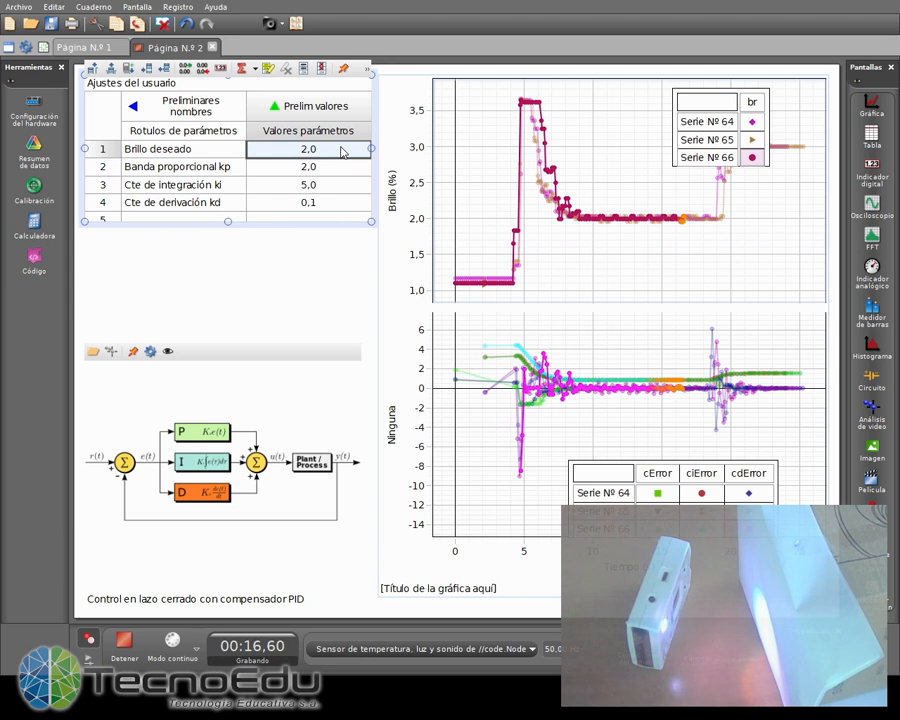
type("3")
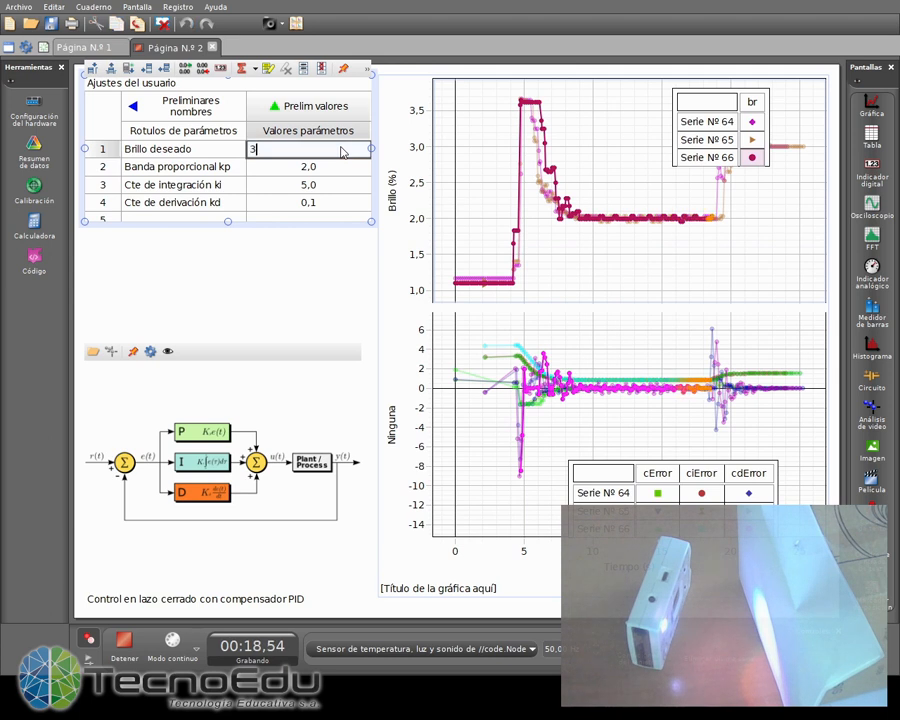
key("Return")
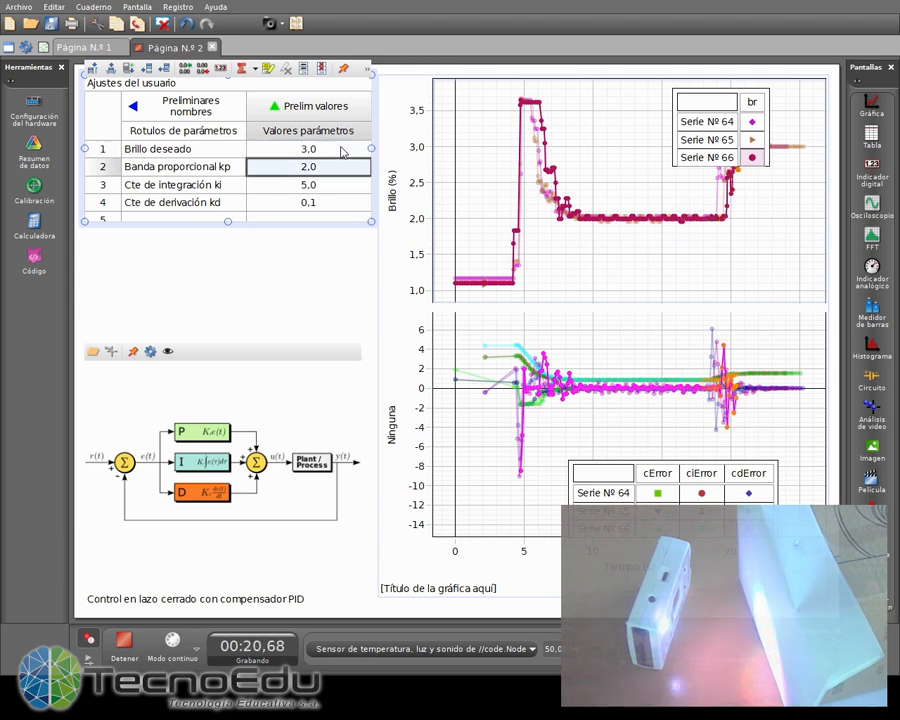
left_click(124, 645)
- Compare the brightness curves of Serie Nº 64, 65 and 66 closely where the desired brightness changes to 3
left_click_drag(696, 296, 604, 313)
scroll(625, 271, "down", 3)
scroll(622, 280, "up", 6)
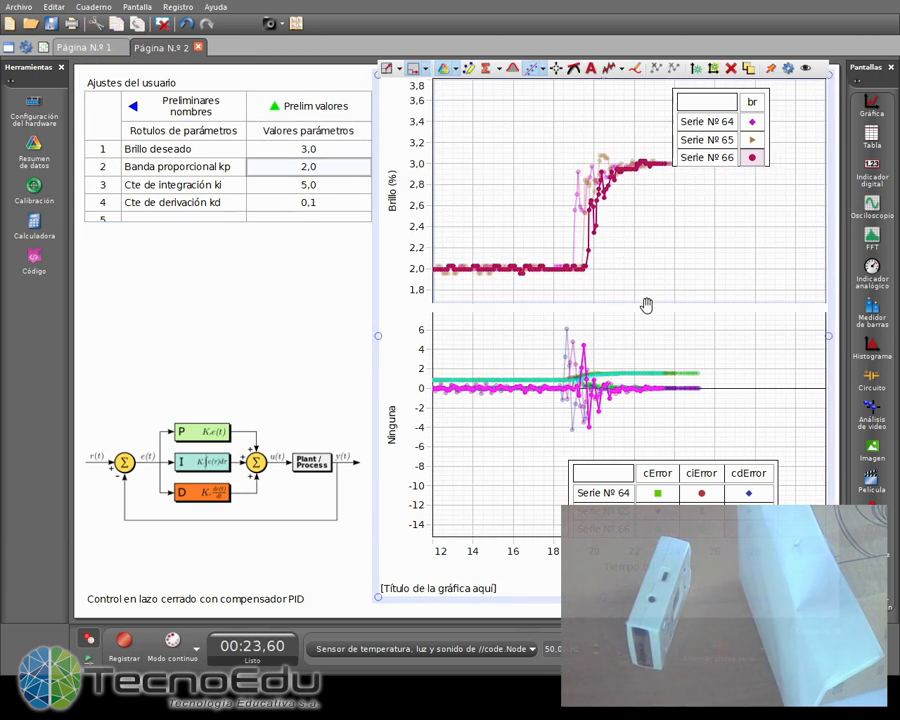
scroll(616, 244, "up", 4)
scroll(635, 251, "up", 5)
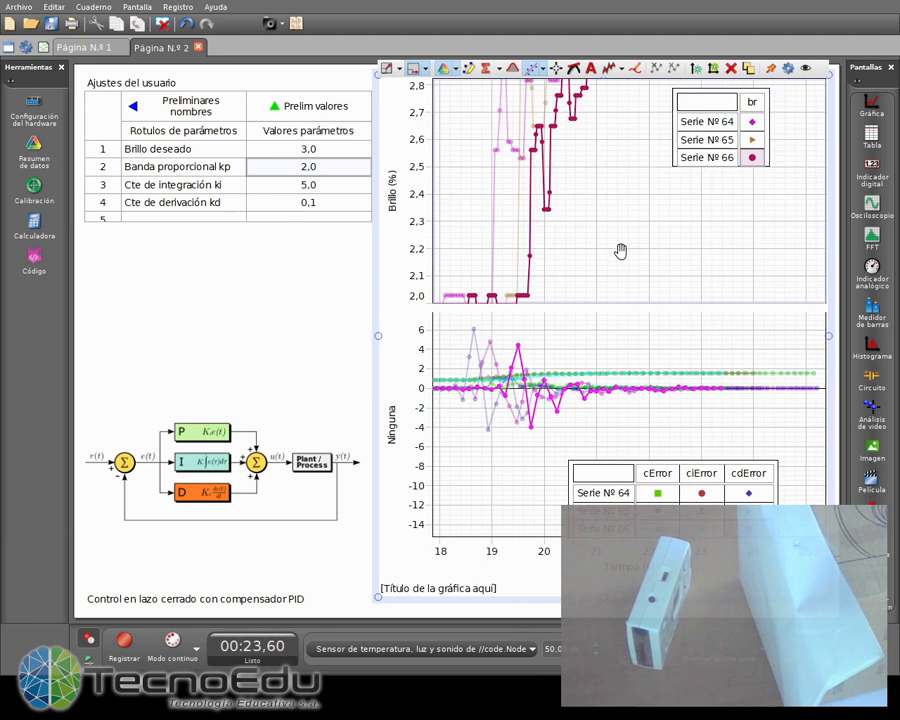
left_click_drag(670, 182, 636, 257)
scroll(589, 235, "up", 2)
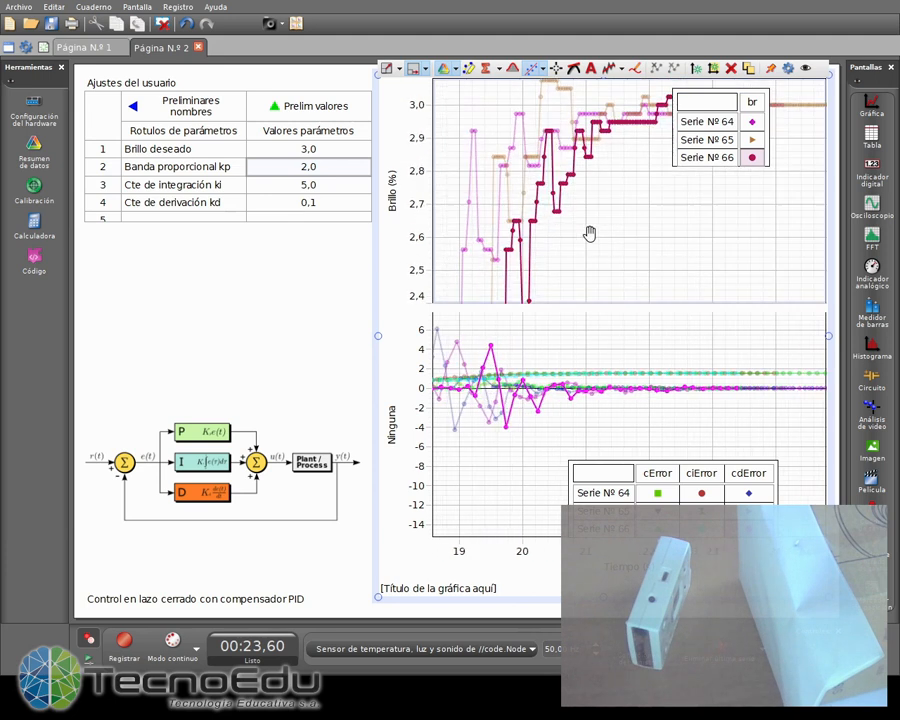
left_click_drag(579, 227, 602, 194)
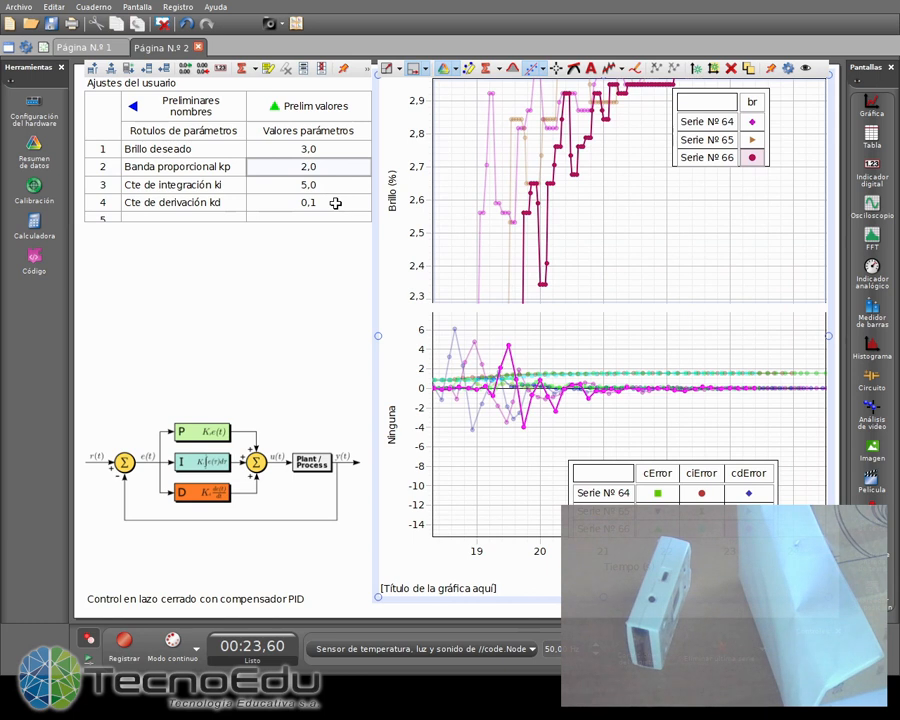
- Add a graph on a new page plotting cError and cdError of Serie Nº 66 against time
left_click(335, 203)
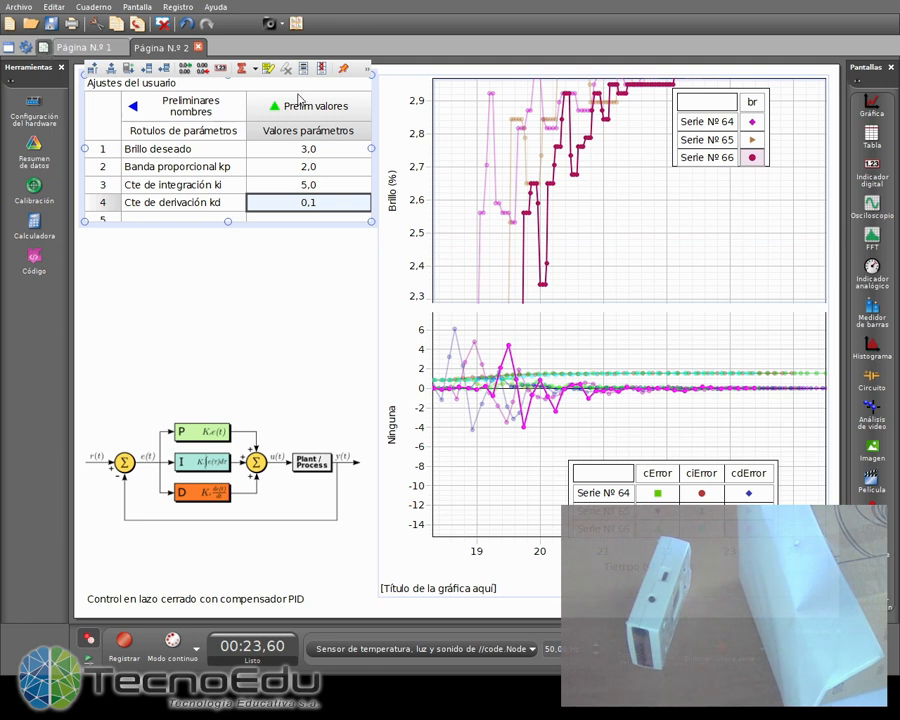
left_click_drag(873, 102, 474, 332)
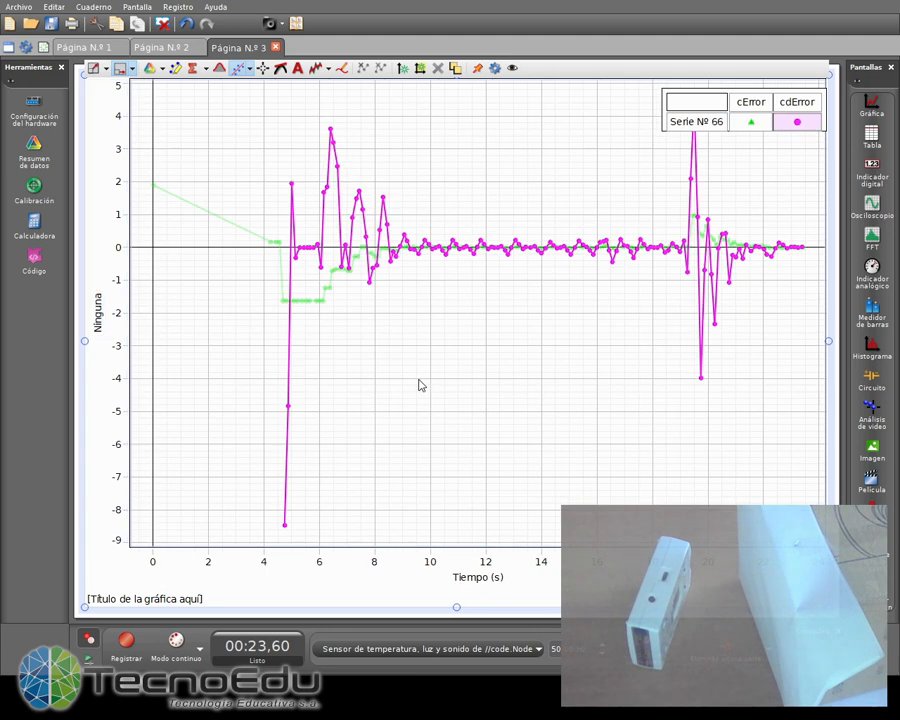
- Examine the cError and cdError curves of Serie Nº 66 closely between about 4 and 9 s, highlighting the cError curve
scroll(366, 392, "down", 2)
scroll(367, 392, "up", 2)
scroll(366, 392, "up", 5)
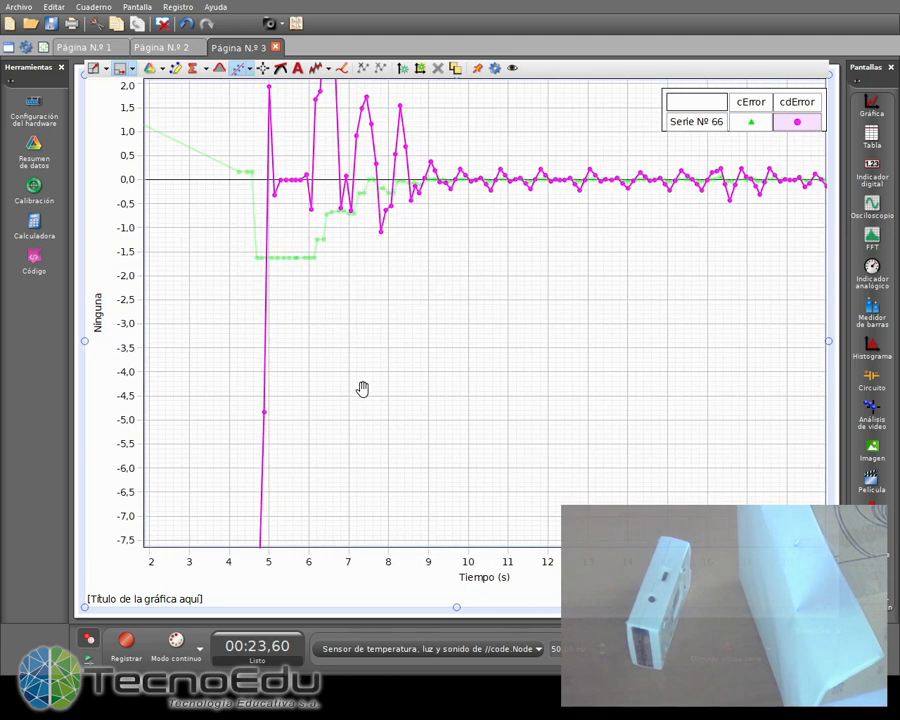
scroll(315, 393, "up", 2)
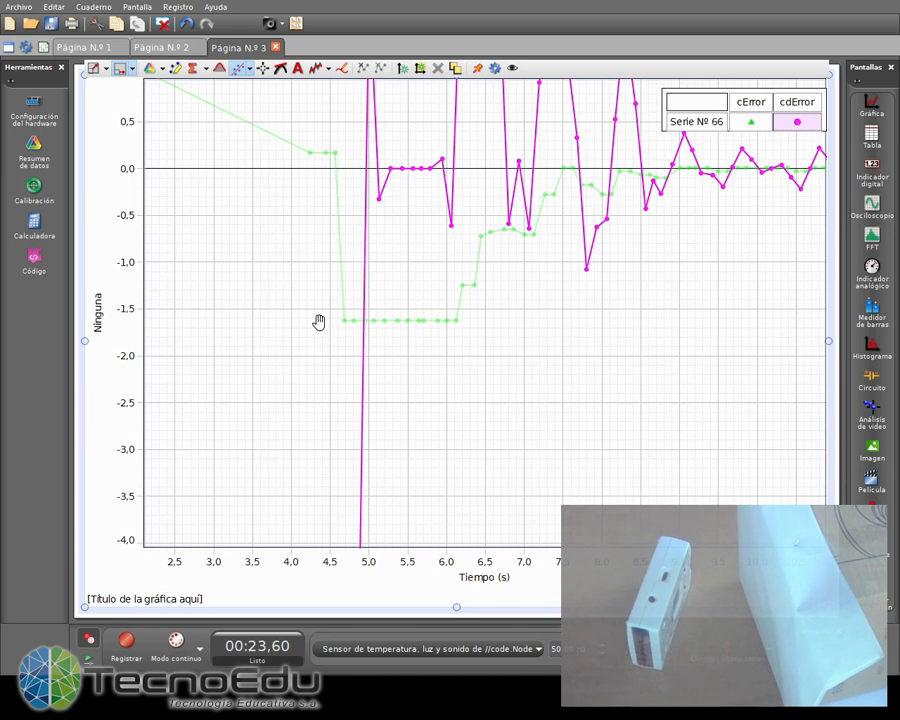
left_click_drag(386, 291, 297, 438)
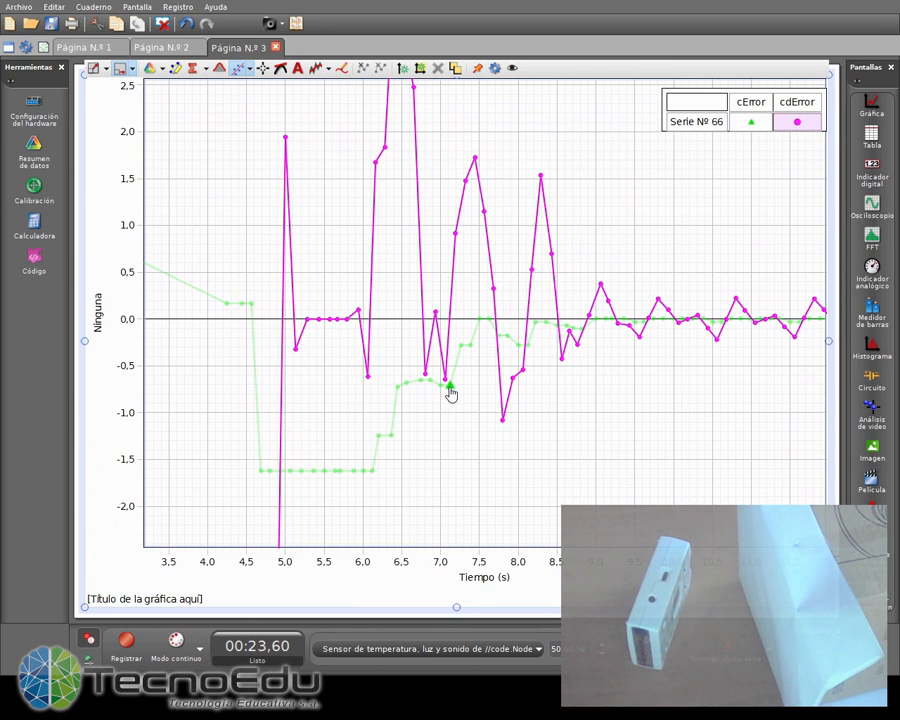
left_click_drag(449, 406, 436, 477)
scroll(426, 452, "up", 3)
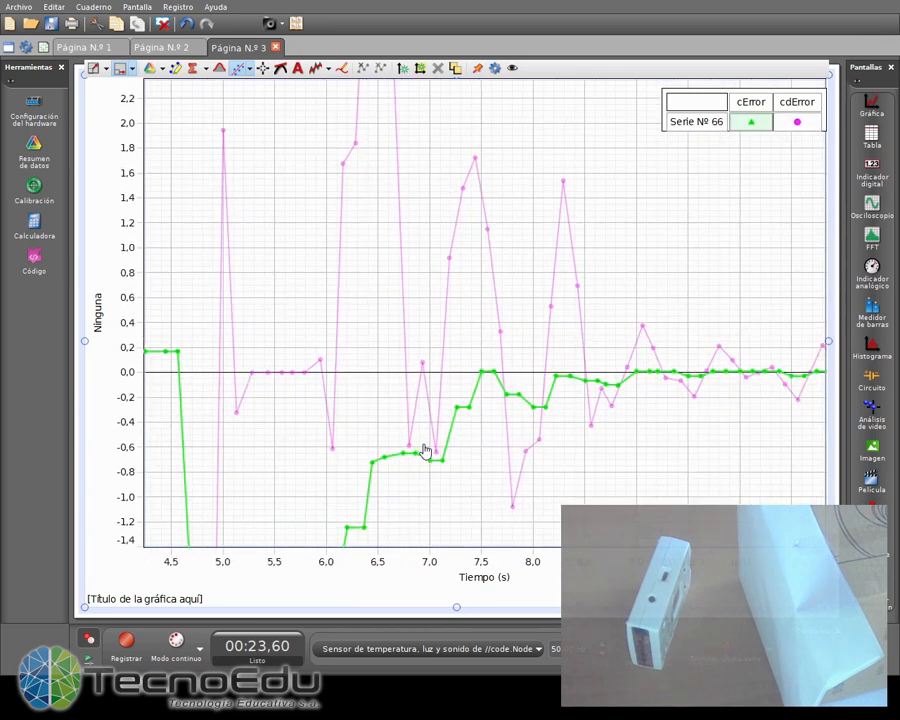
scroll(426, 450, "down", 4)
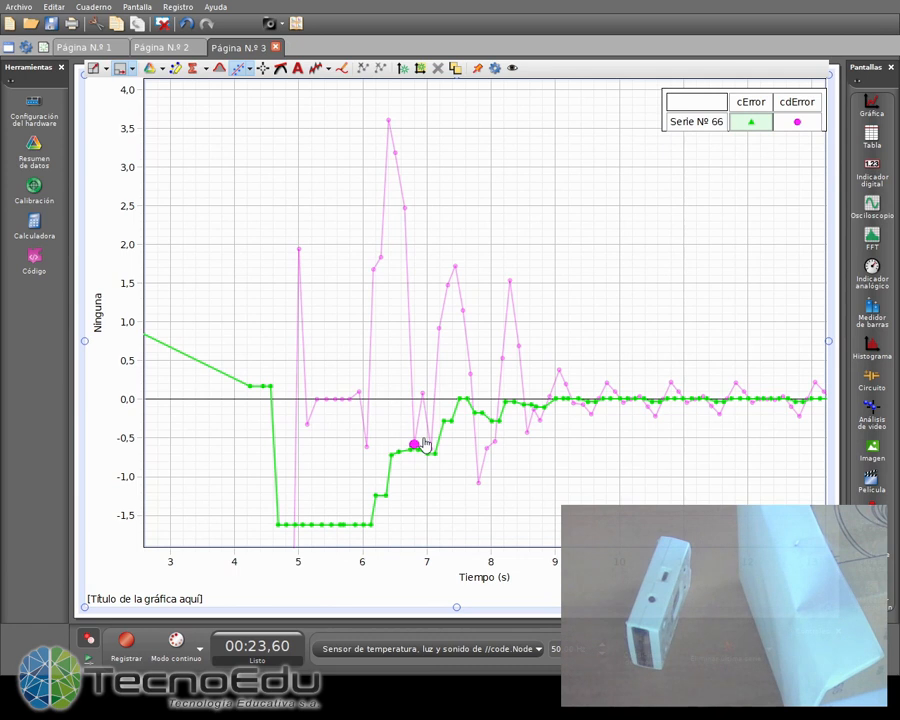